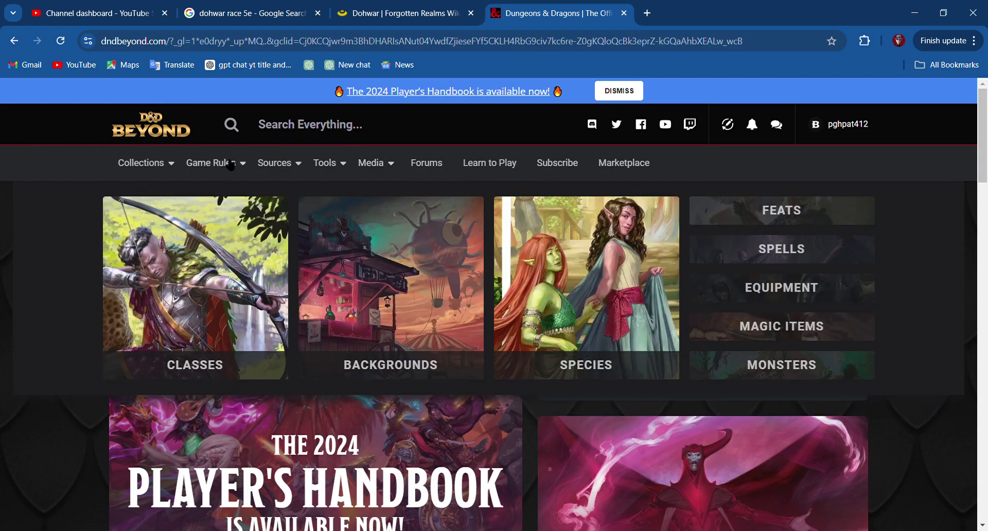
Try to create a new character from the home page and go to the My Characters list.
{"action": "mouse_move", "coordinate": [215, 162]}
{"action": "scroll", "coordinate": [296, 449], "scroll_direction": "down", "scroll_amount": 4}
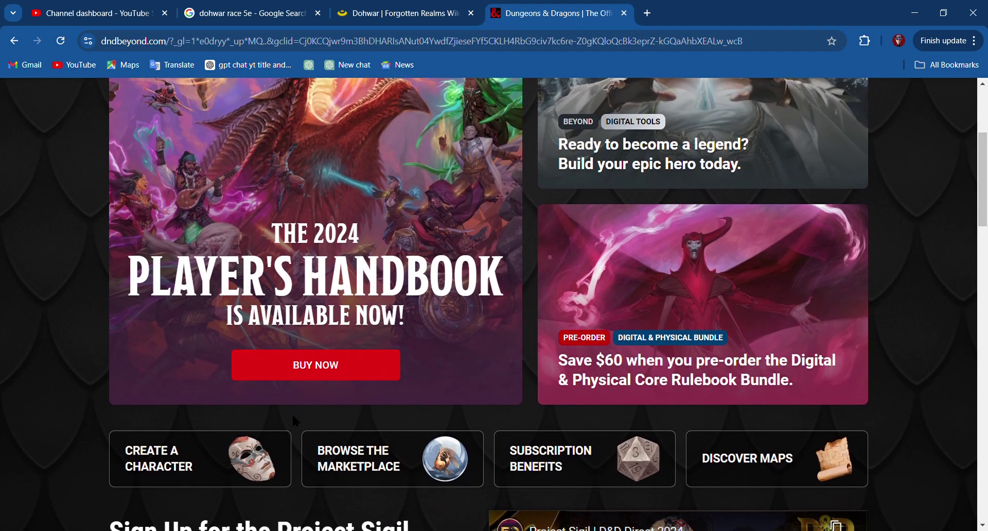
{"action": "left_click", "coordinate": [186, 460]}
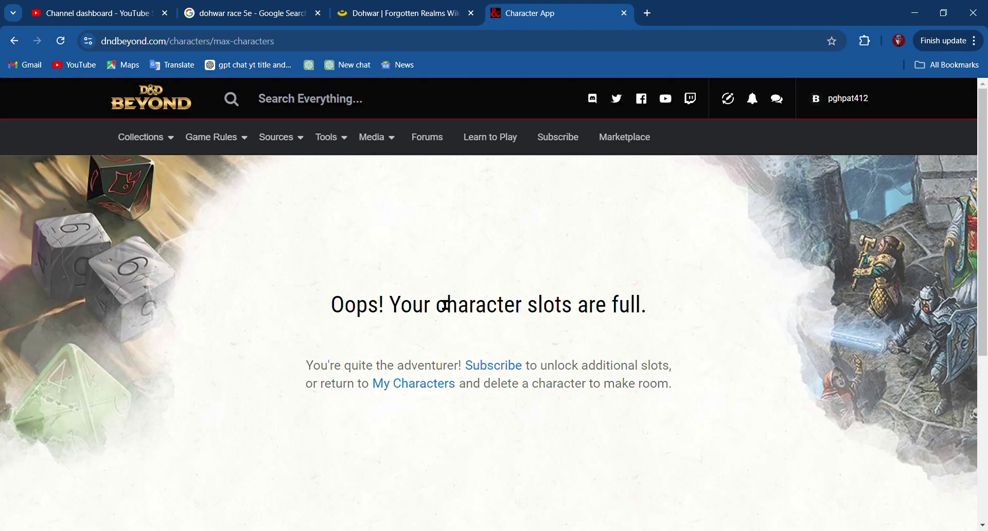
{"action": "left_click", "coordinate": [420, 385]}
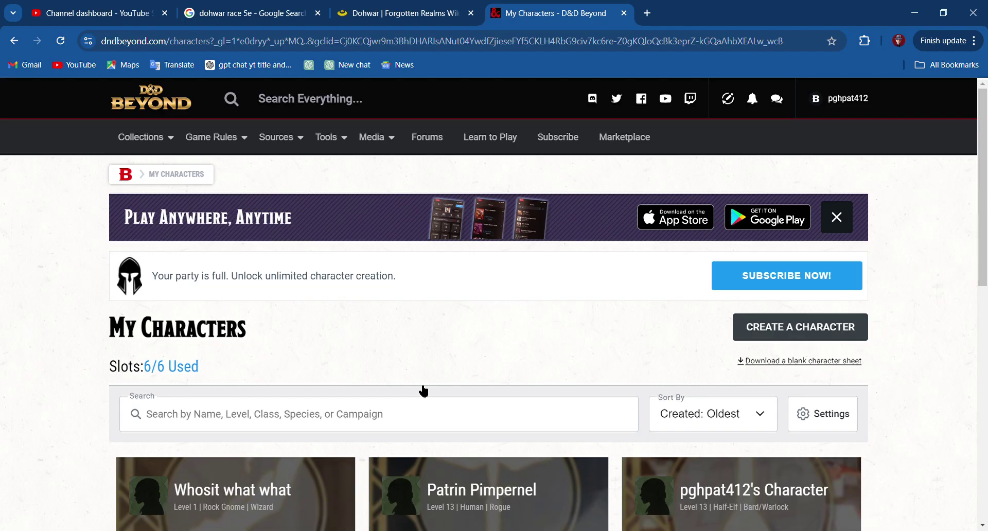
Delete the level 13 Half-Elf Bard/Warlock character, entering the word "delete" as confirmation.
{"action": "scroll", "coordinate": [424, 391], "scroll_direction": "down", "scroll_amount": 2}
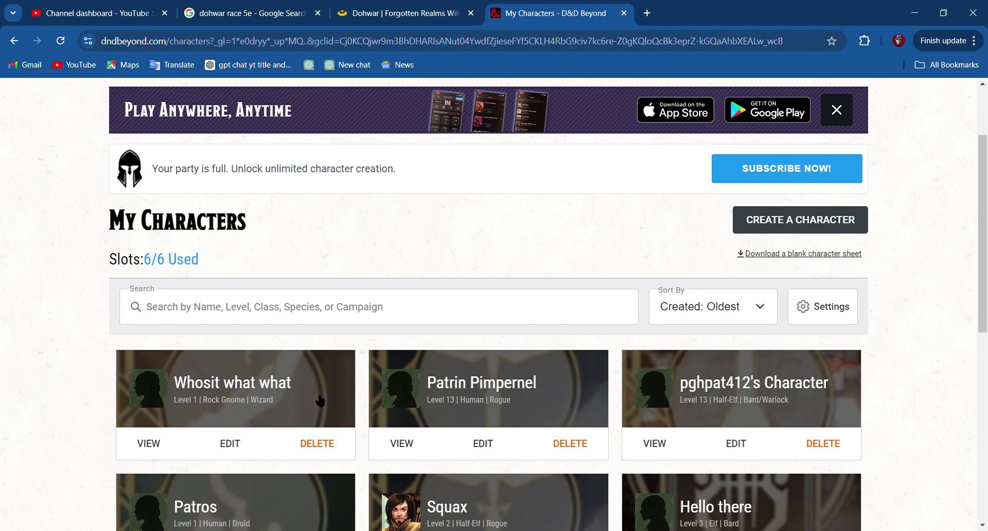
{"action": "scroll", "coordinate": [727, 387], "scroll_direction": "down", "scroll_amount": 1}
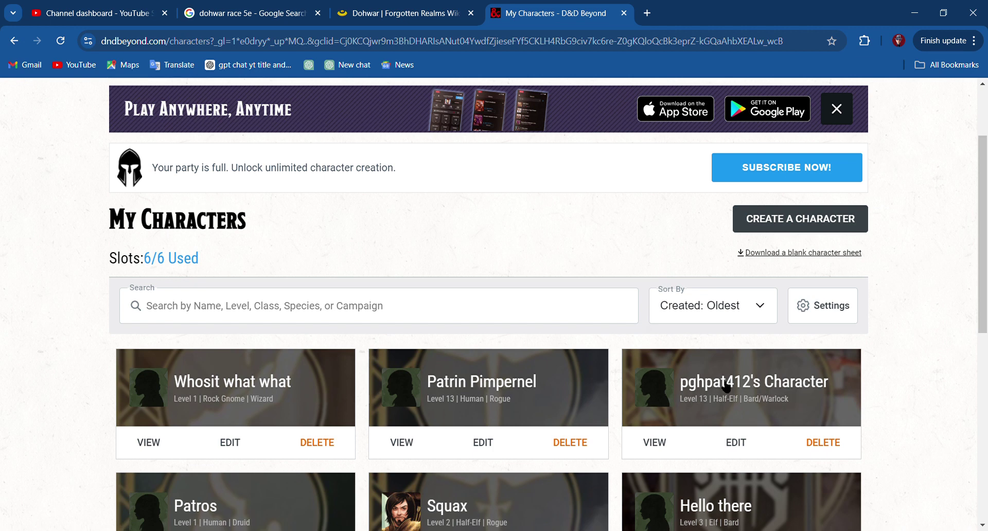
{"action": "scroll", "coordinate": [727, 387], "scroll_direction": "down", "scroll_amount": 2}
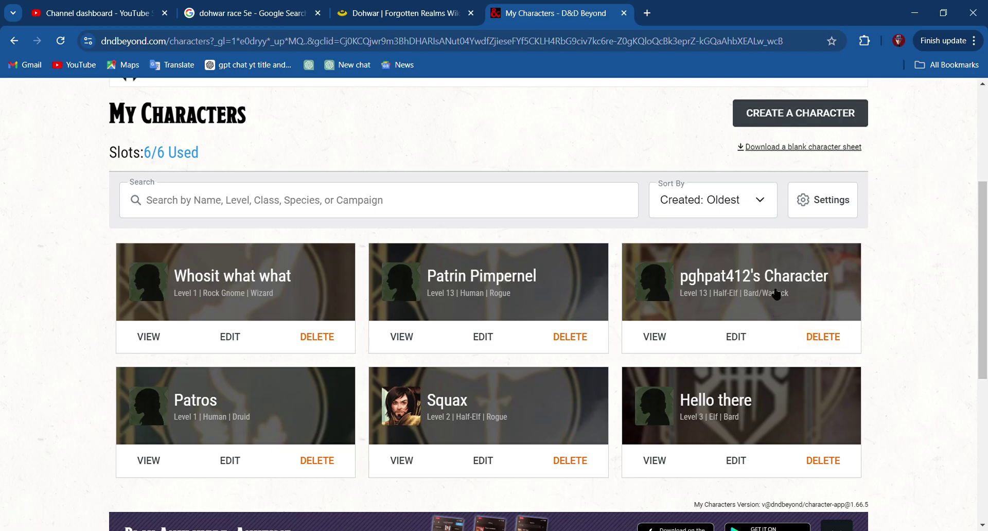
{"action": "left_click", "coordinate": [825, 336]}
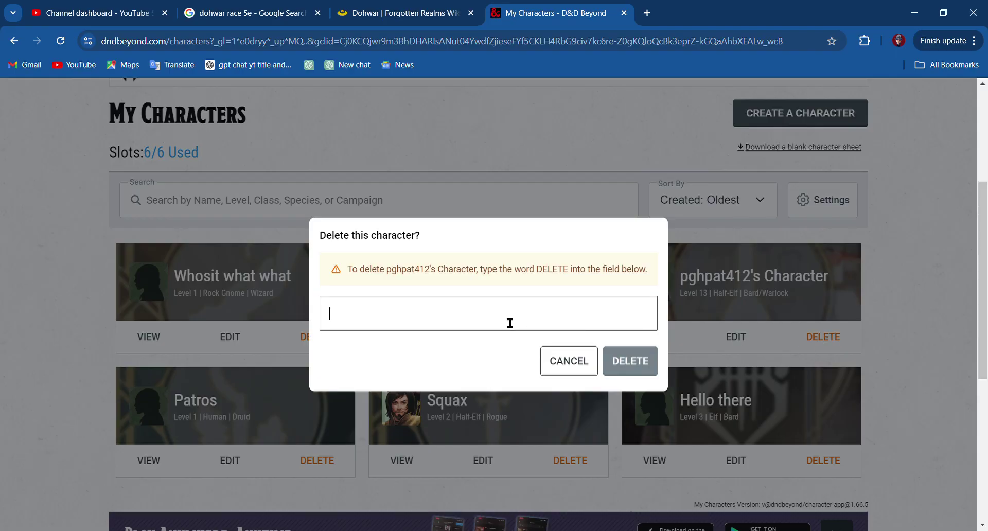
{"action": "type", "text": "delete"}
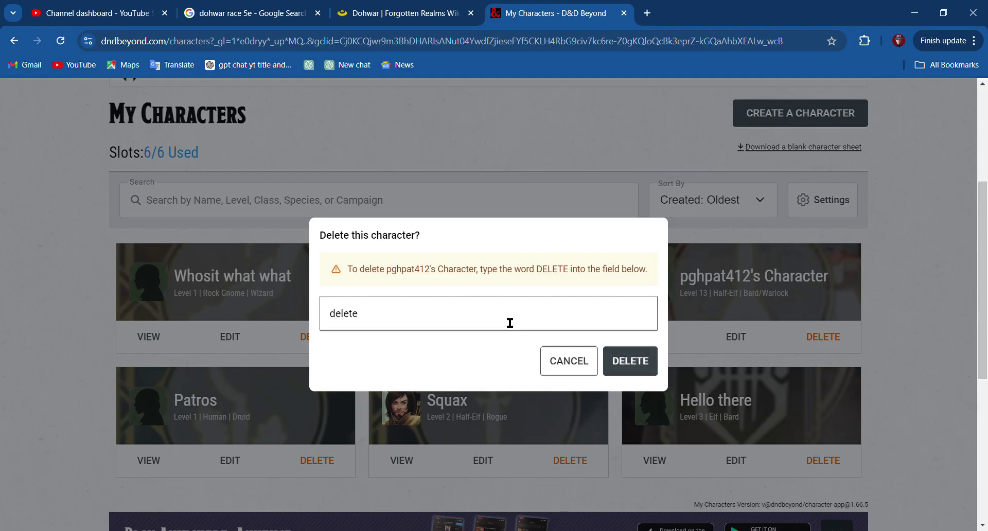
{"action": "left_click", "coordinate": [637, 371]}
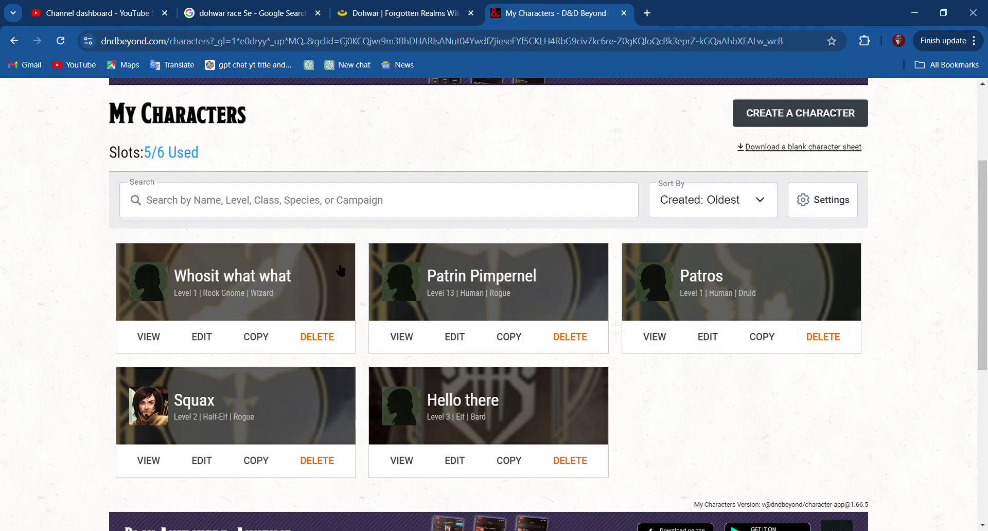
Start building a new character with the Standard method and the beginner help text enabled.
{"action": "scroll", "coordinate": [337, 268], "scroll_direction": "up", "scroll_amount": 2}
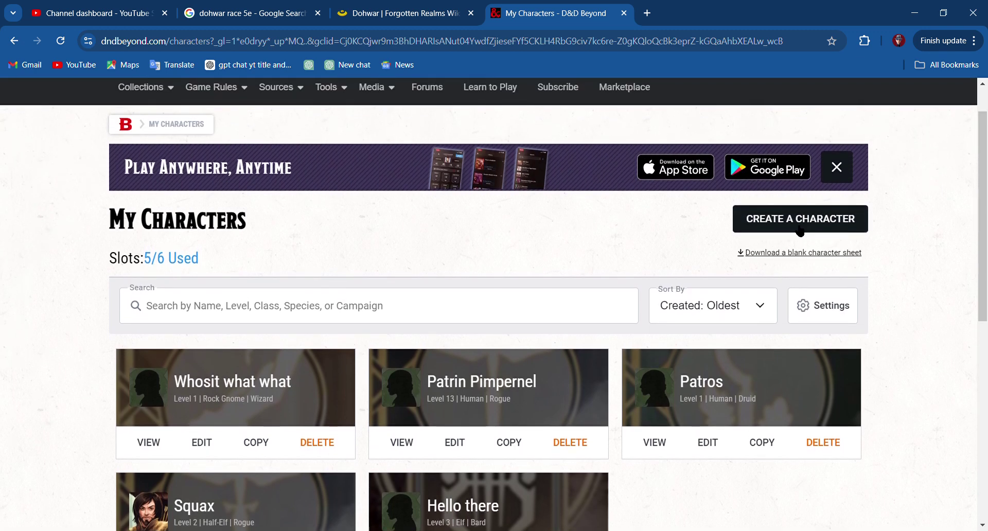
{"action": "left_click", "coordinate": [798, 226]}
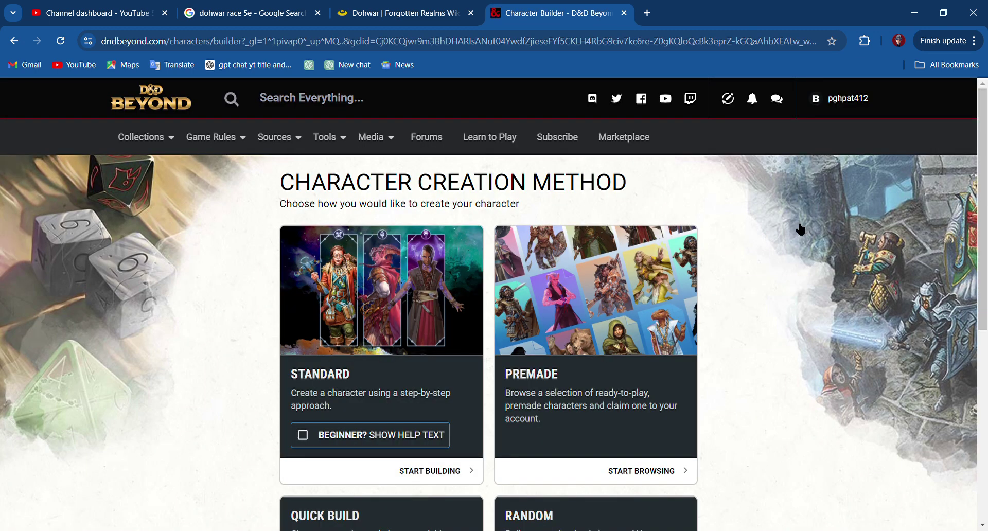
{"action": "scroll", "coordinate": [363, 346], "scroll_direction": "down", "scroll_amount": 2}
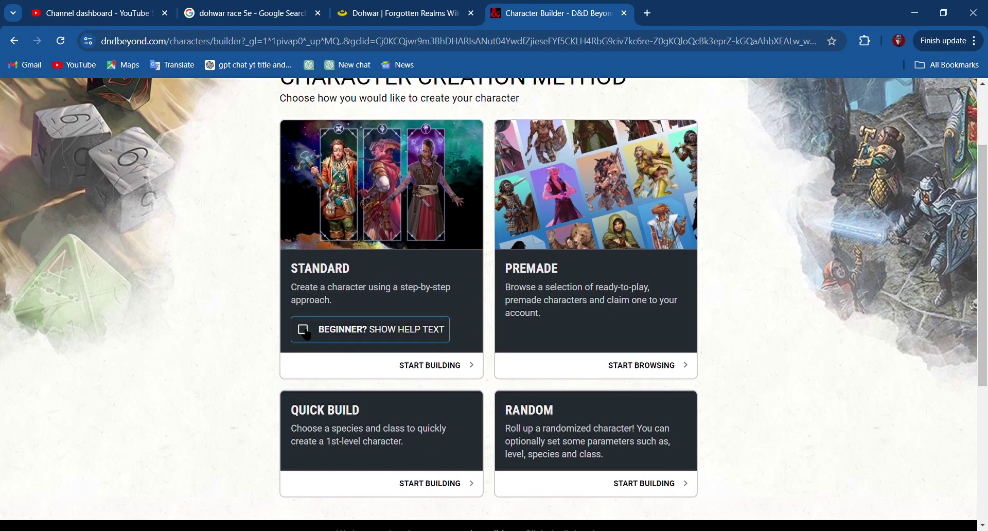
{"action": "left_click", "coordinate": [304, 332]}
{"action": "left_click", "coordinate": [435, 367]}
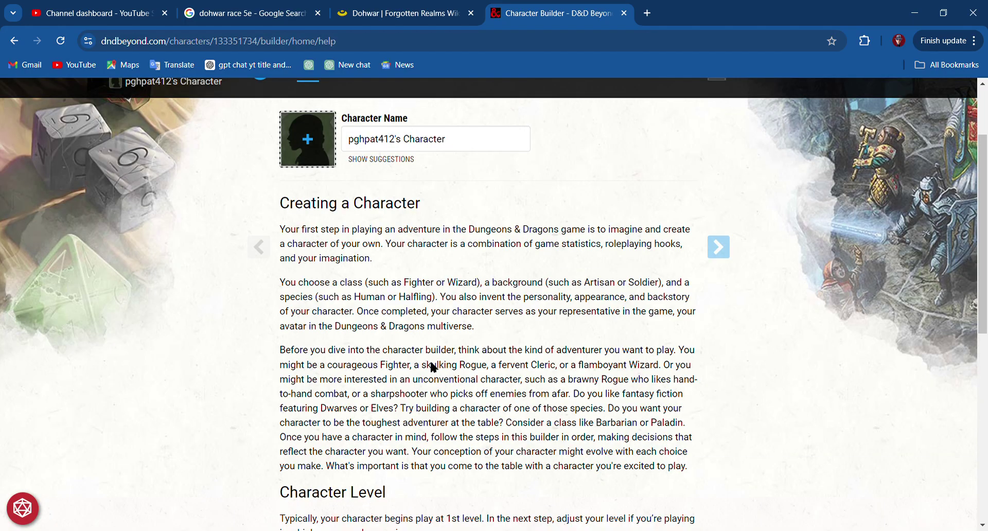
Read the Creating a Character introduction and continue to the character preferences.
{"action": "scroll", "coordinate": [439, 370], "scroll_direction": "down", "scroll_amount": 6}
{"action": "scroll", "coordinate": [439, 369], "scroll_direction": "up", "scroll_amount": 8}
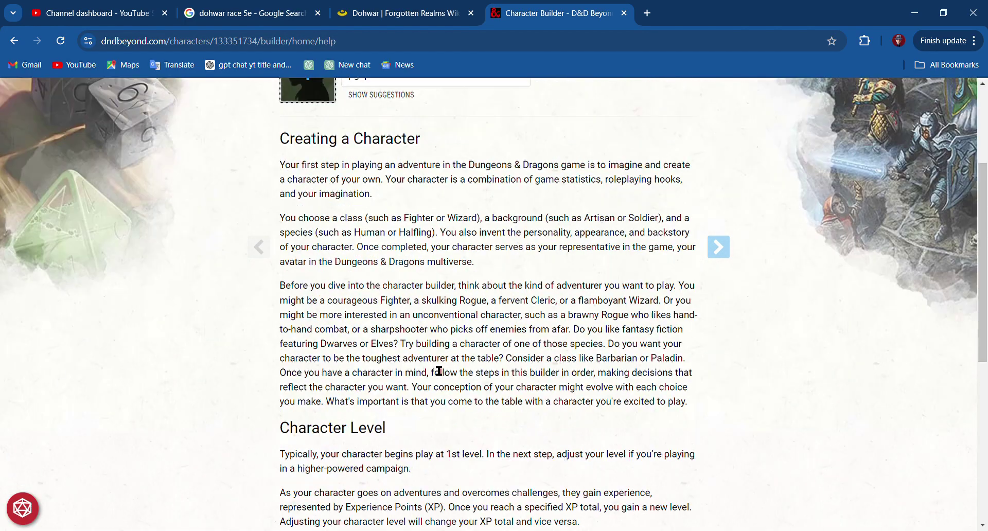
{"action": "scroll", "coordinate": [438, 370], "scroll_direction": "down", "scroll_amount": 2}
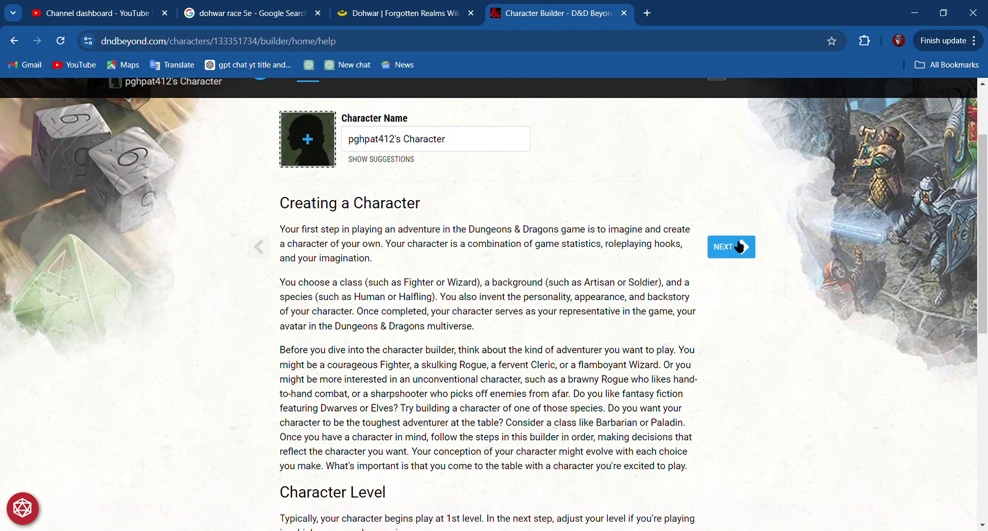
{"action": "left_click", "coordinate": [739, 253]}
Review the character preferences from Sources down to Character Privacy and continue to the class introduction.
{"action": "scroll", "coordinate": [550, 355], "scroll_direction": "down", "scroll_amount": 8}
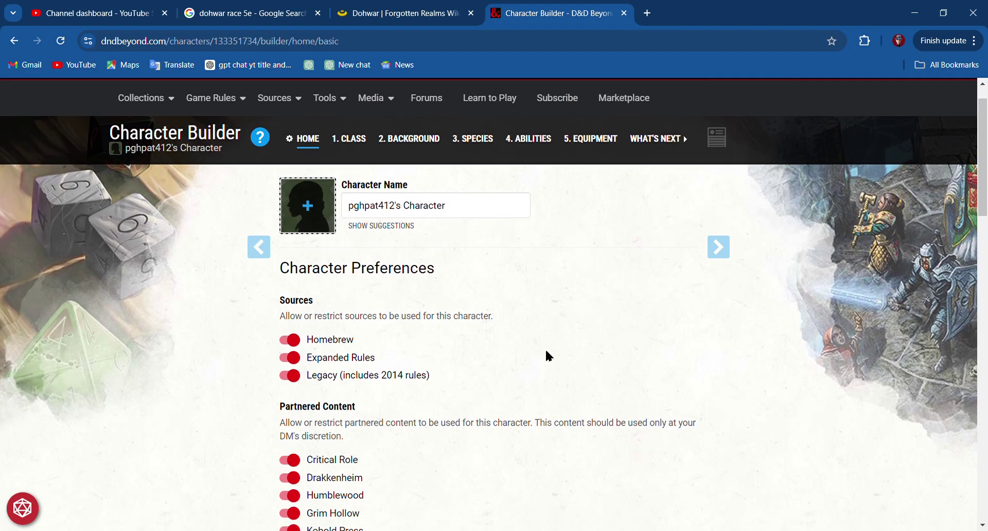
{"action": "scroll", "coordinate": [548, 355], "scroll_direction": "down", "scroll_amount": 3}
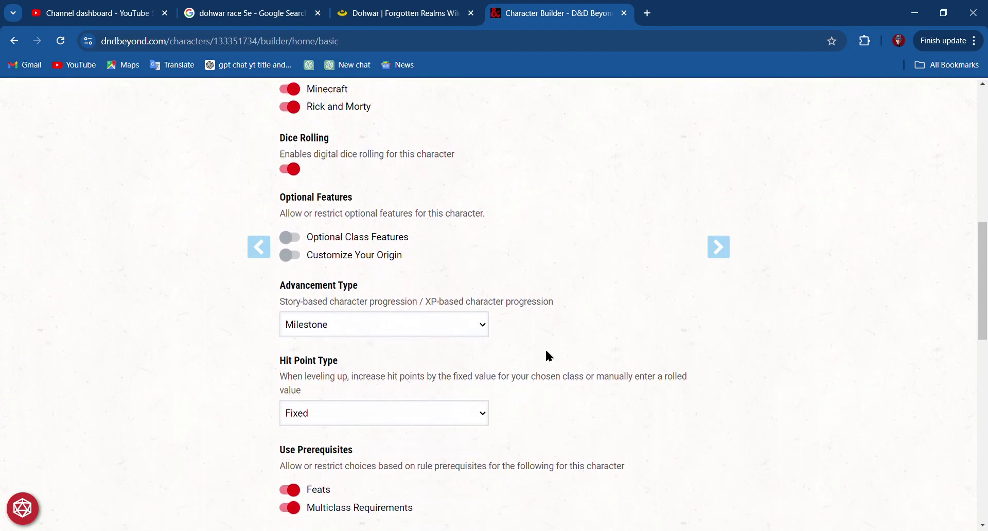
{"action": "scroll", "coordinate": [547, 354], "scroll_direction": "down", "scroll_amount": 8}
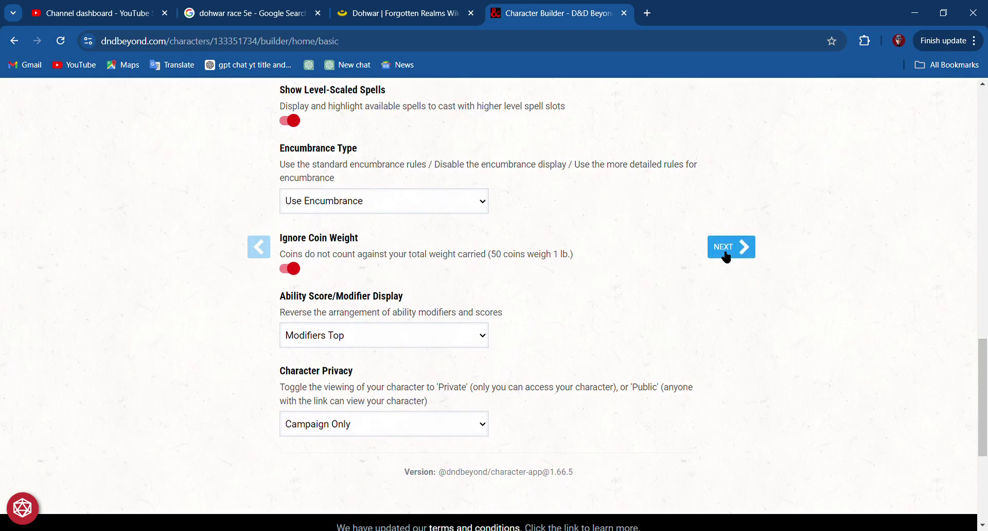
{"action": "left_click", "coordinate": [726, 257]}
Read the Choose your Class and Multiclassing help and continue to the class list.
{"action": "scroll", "coordinate": [669, 317], "scroll_direction": "down", "scroll_amount": 5}
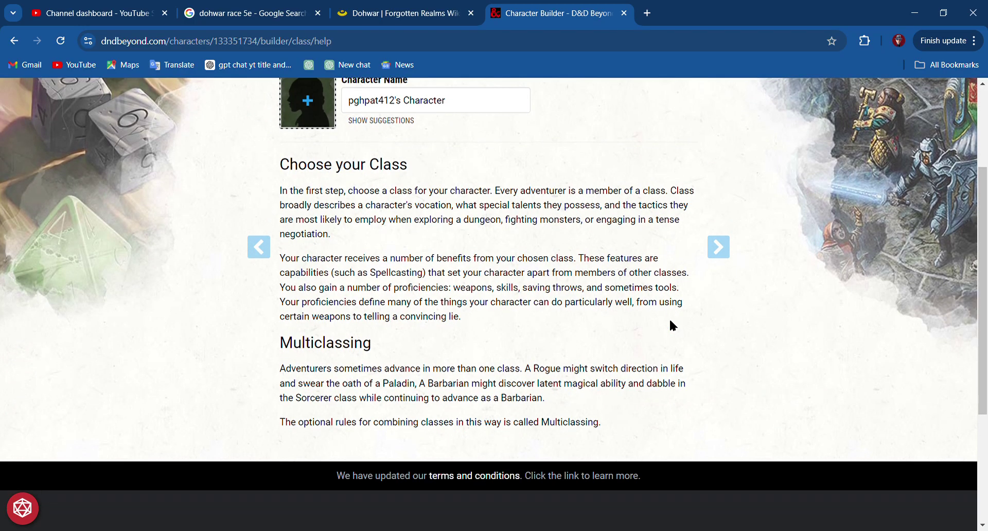
{"action": "scroll", "coordinate": [679, 317], "scroll_direction": "up", "scroll_amount": 5}
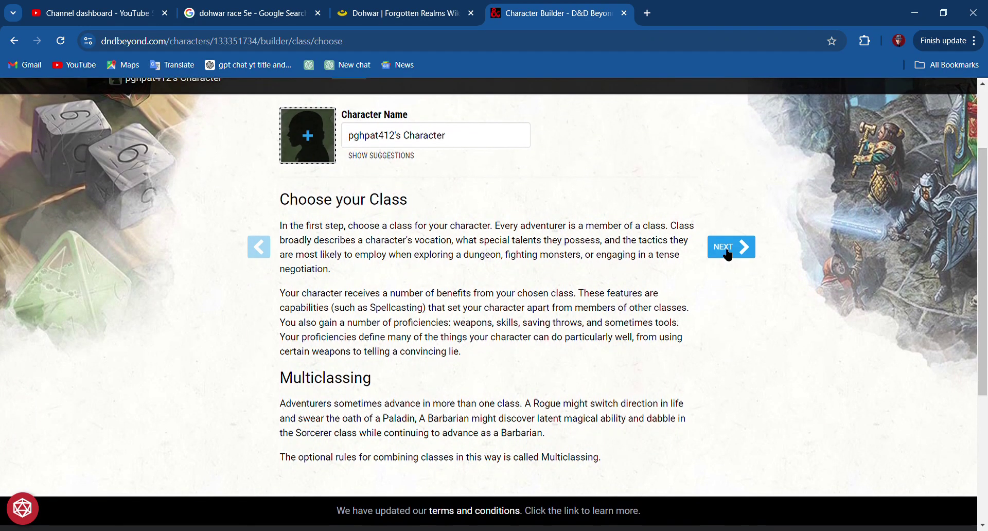
{"action": "left_click", "coordinate": [728, 253]}
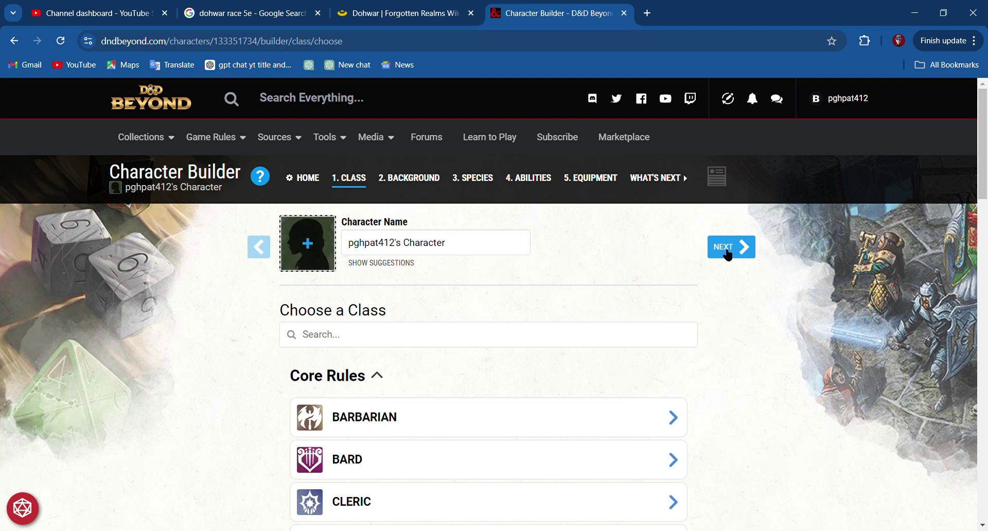
Browse the Core Rules and Legacy class lists and open the Core Rules Wizard class for adding.
{"action": "scroll", "coordinate": [432, 395], "scroll_direction": "down", "scroll_amount": 5}
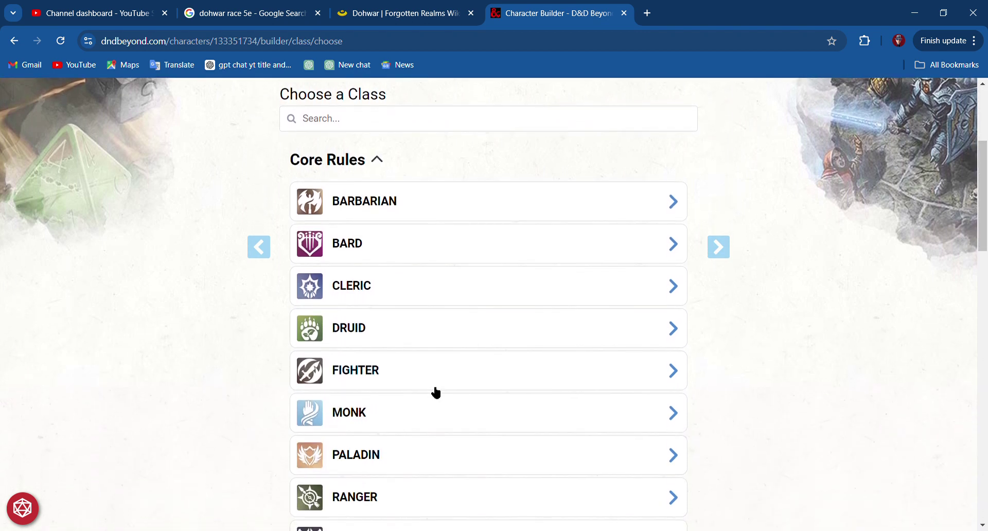
{"action": "scroll", "coordinate": [436, 392], "scroll_direction": "down", "scroll_amount": 3}
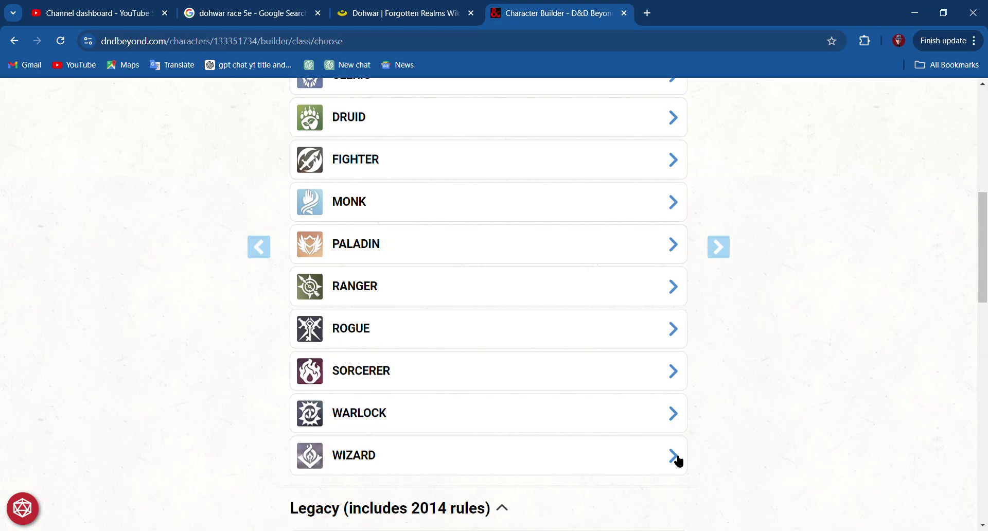
{"action": "scroll", "coordinate": [514, 366], "scroll_direction": "up", "scroll_amount": 6}
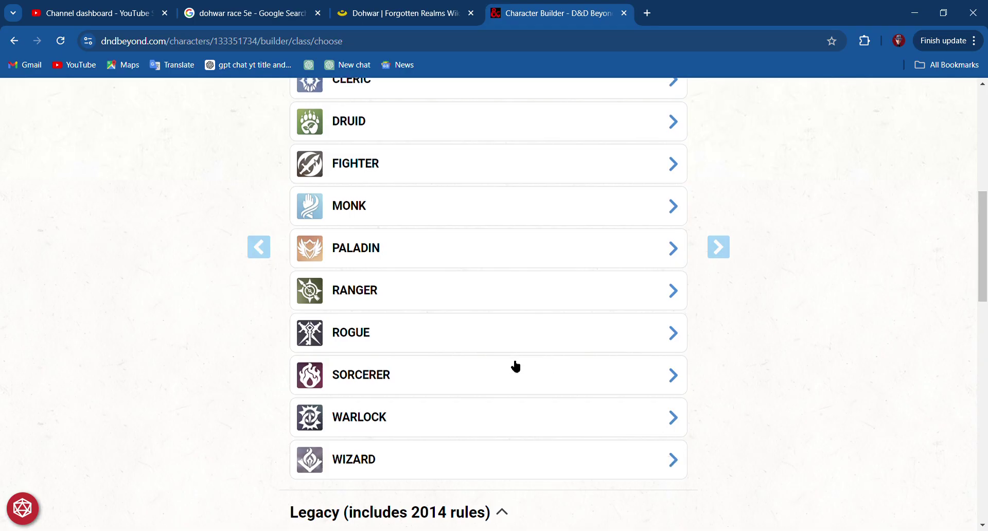
{"action": "scroll", "coordinate": [442, 358], "scroll_direction": "down", "scroll_amount": 8}
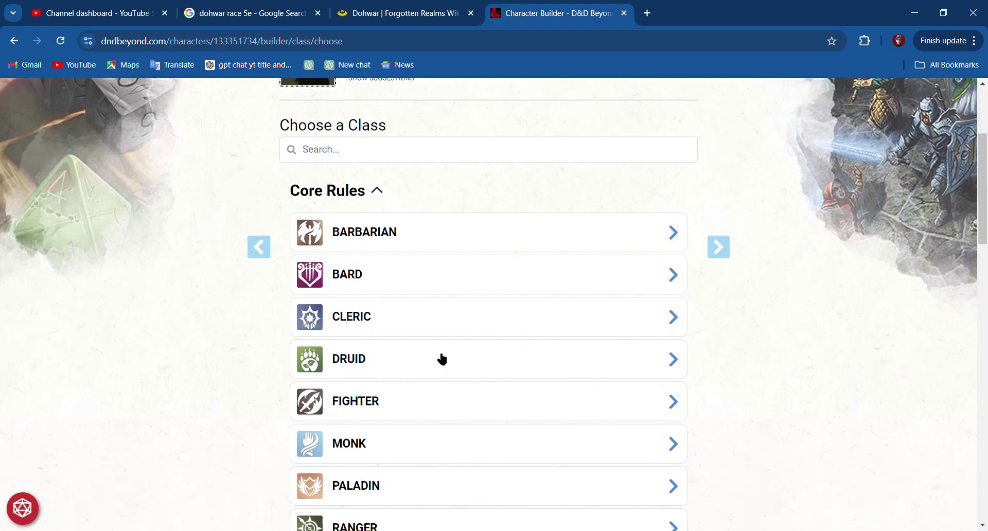
{"action": "scroll", "coordinate": [441, 359], "scroll_direction": "down", "scroll_amount": 4}
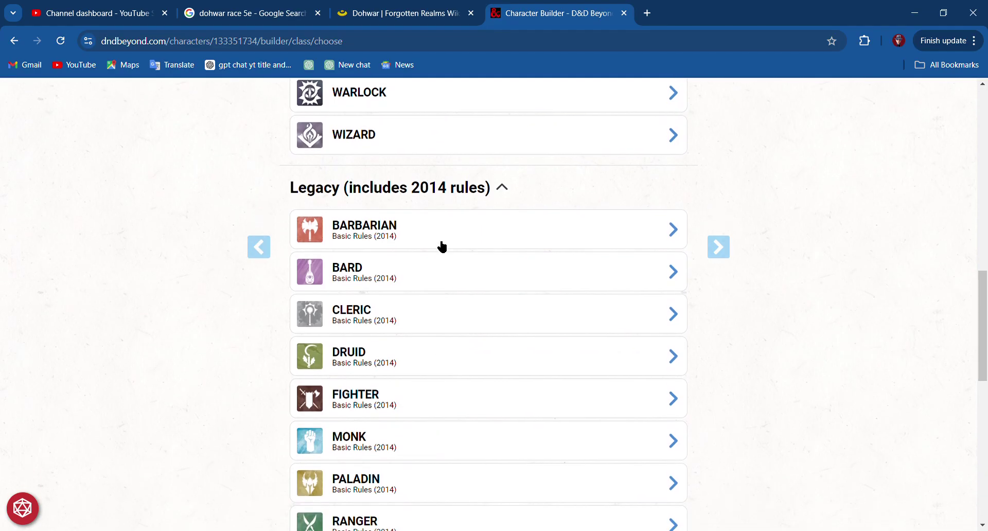
{"action": "scroll", "coordinate": [435, 200], "scroll_direction": "down", "scroll_amount": 4}
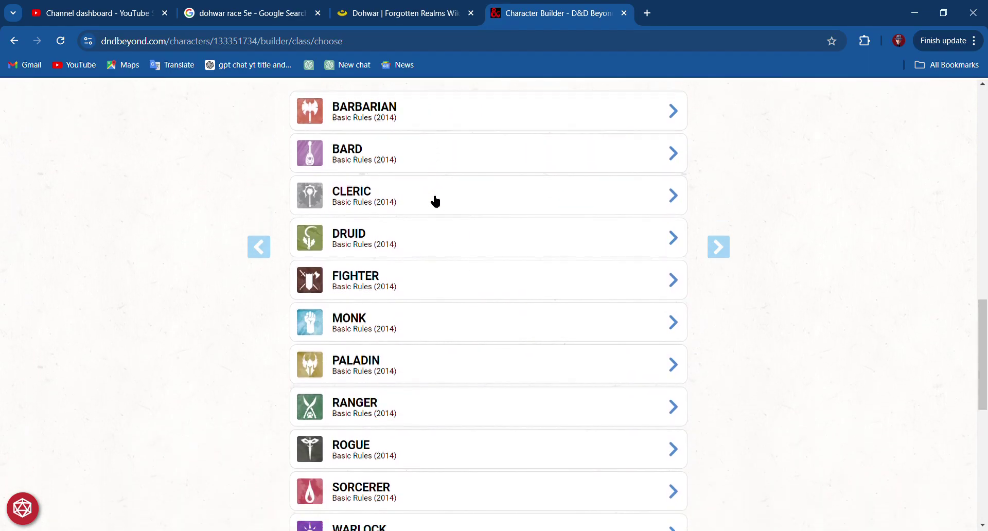
{"action": "scroll", "coordinate": [434, 201], "scroll_direction": "up", "scroll_amount": 8}
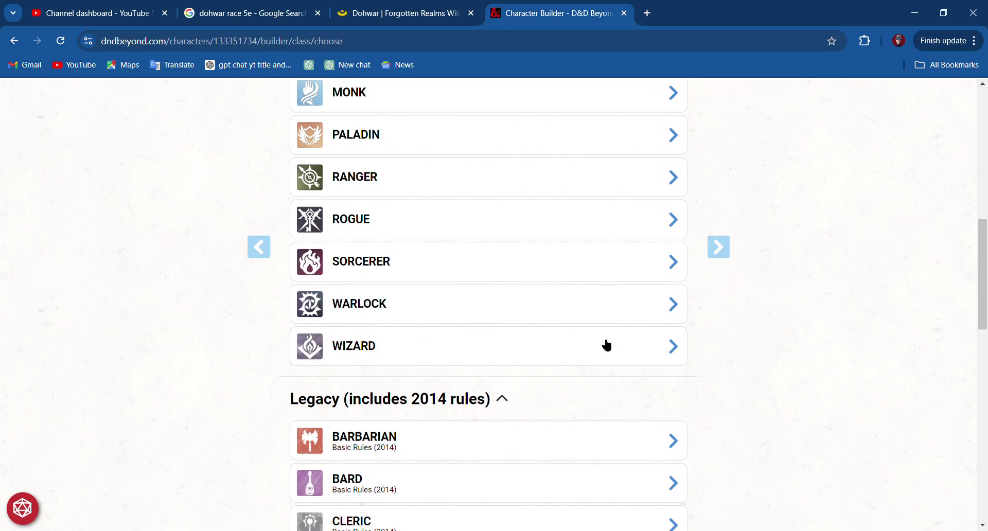
{"action": "left_click", "coordinate": [459, 354]}
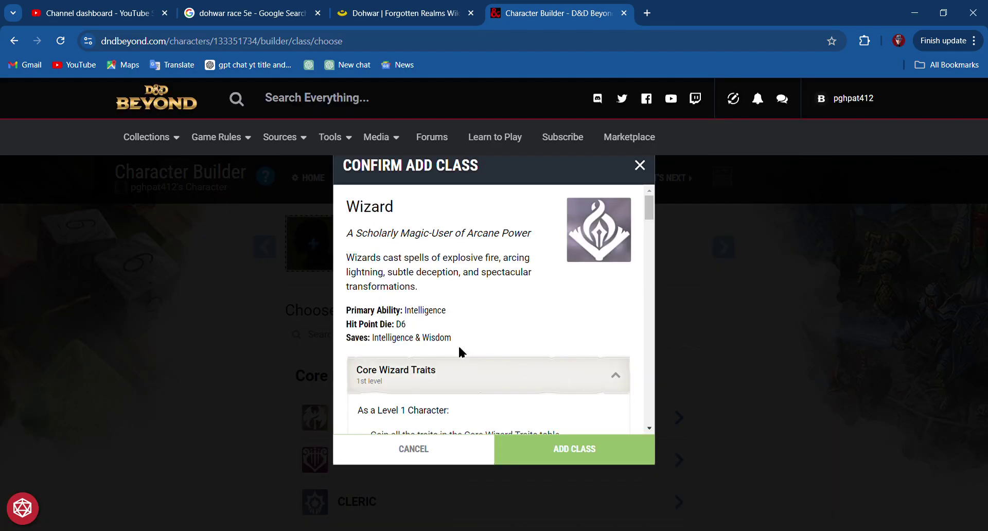
Expand the Core Wizard Traits in the Wizard class details and read its traits table down to Starting Equipment.
{"action": "scroll", "coordinate": [460, 349], "scroll_direction": "down", "scroll_amount": 2}
{"action": "scroll", "coordinate": [460, 348], "scroll_direction": "up", "scroll_amount": 2}
{"action": "scroll", "coordinate": [459, 352], "scroll_direction": "down", "scroll_amount": 2}
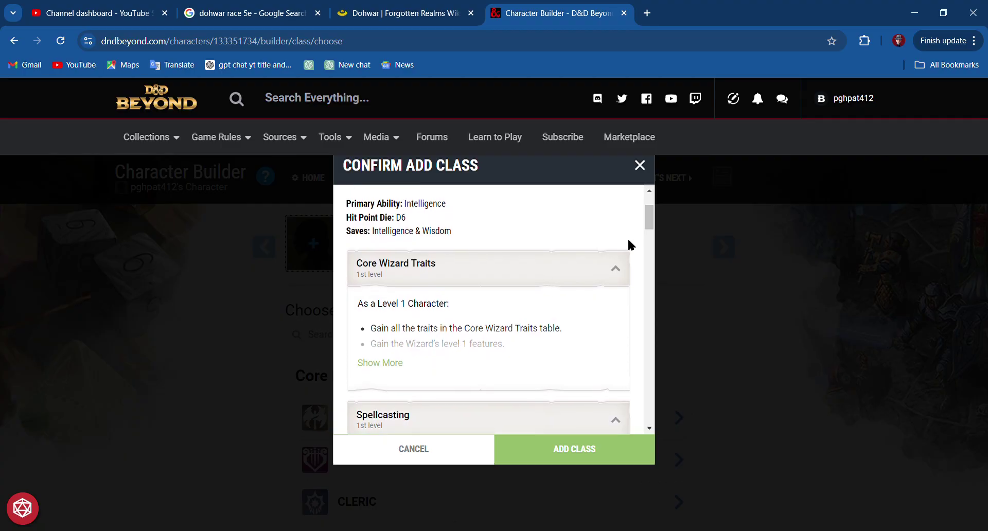
{"action": "scroll", "coordinate": [574, 321], "scroll_direction": "down", "scroll_amount": 3}
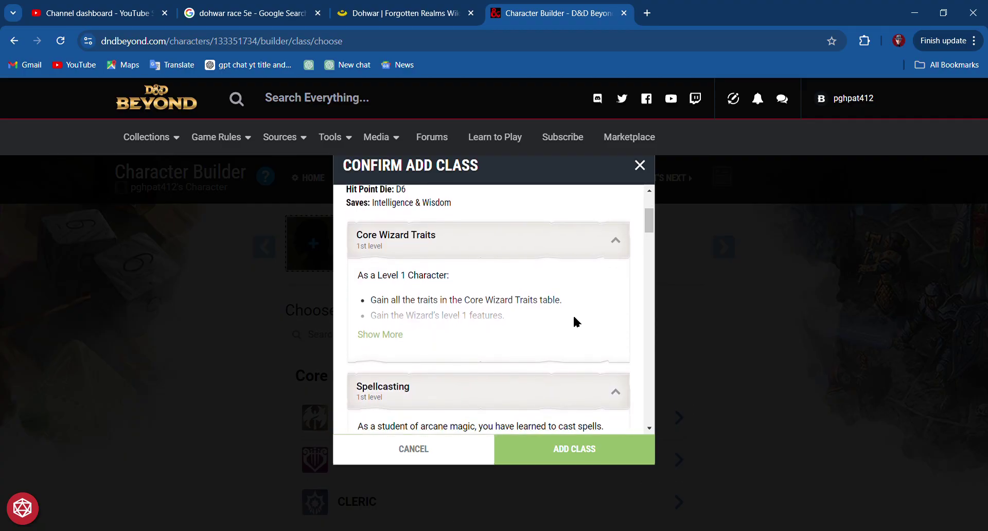
{"action": "scroll", "coordinate": [463, 288], "scroll_direction": "up", "scroll_amount": 3}
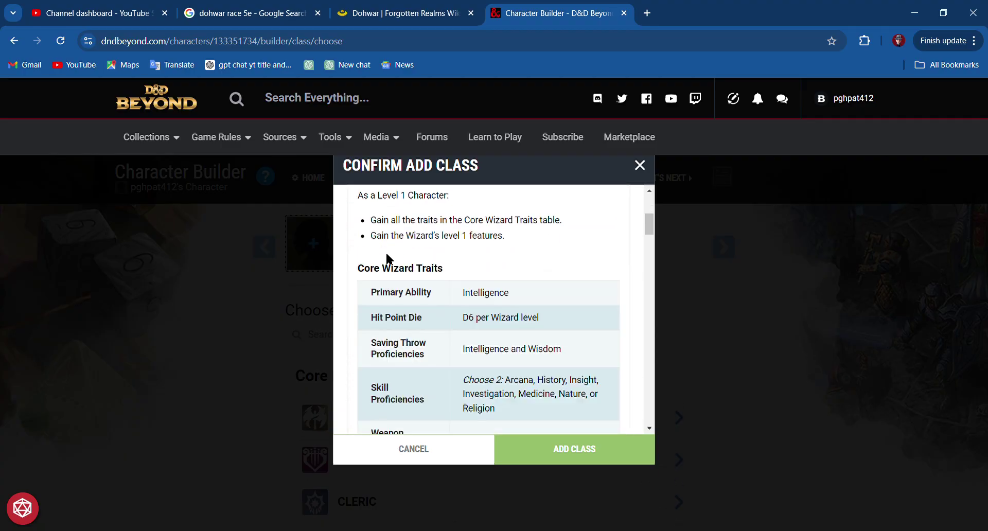
{"action": "scroll", "coordinate": [446, 271], "scroll_direction": "down", "scroll_amount": 4}
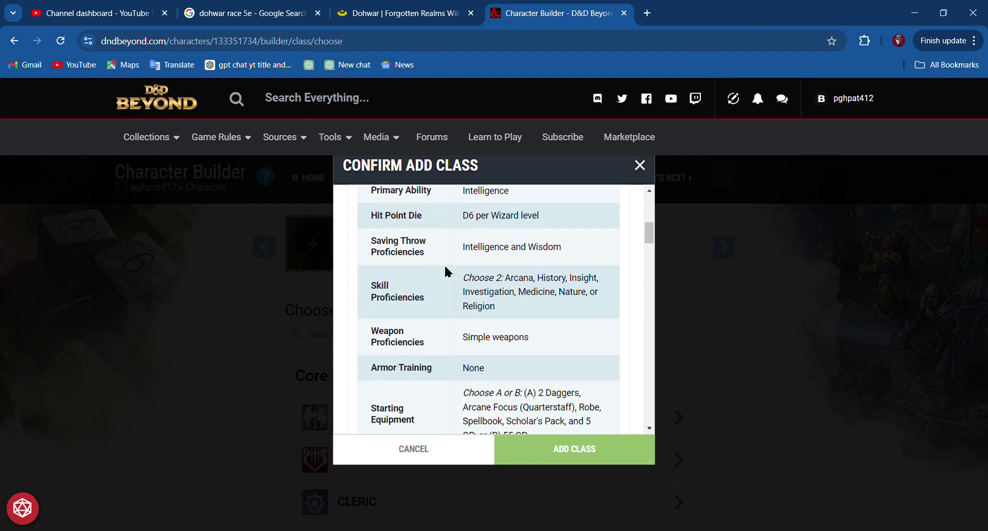
{"action": "scroll", "coordinate": [446, 271], "scroll_direction": "down", "scroll_amount": 1}
{"action": "scroll", "coordinate": [445, 271], "scroll_direction": "up", "scroll_amount": 8}
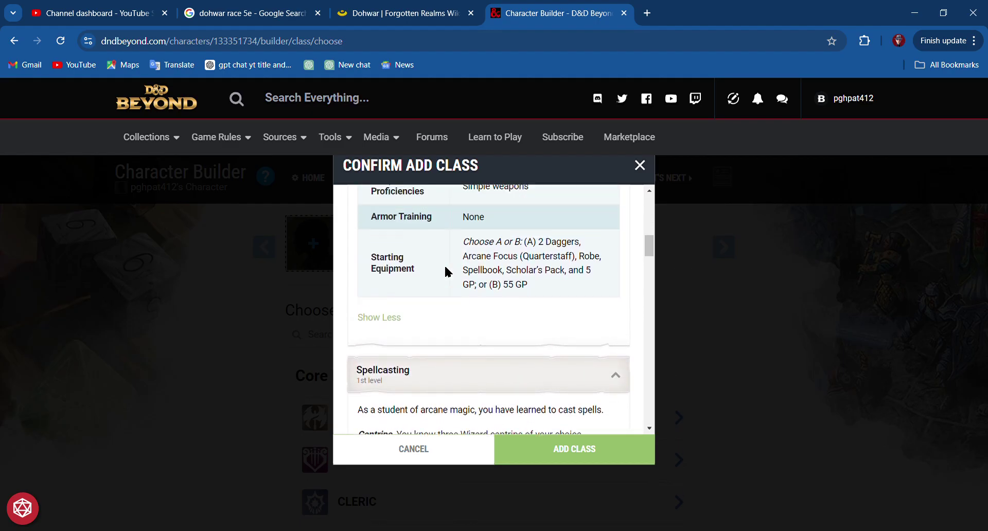
{"action": "scroll", "coordinate": [445, 271], "scroll_direction": "down", "scroll_amount": 1}
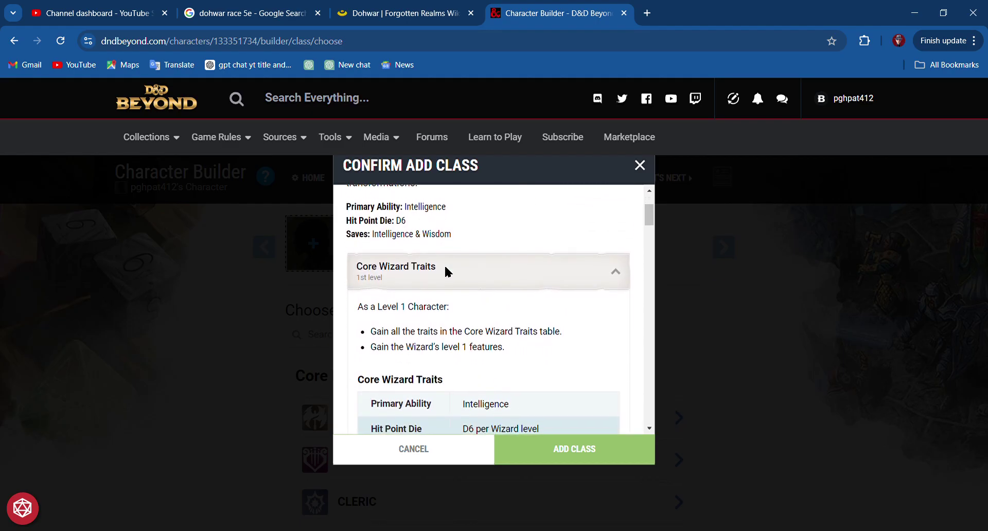
{"action": "scroll", "coordinate": [430, 350], "scroll_direction": "down", "scroll_amount": 3}
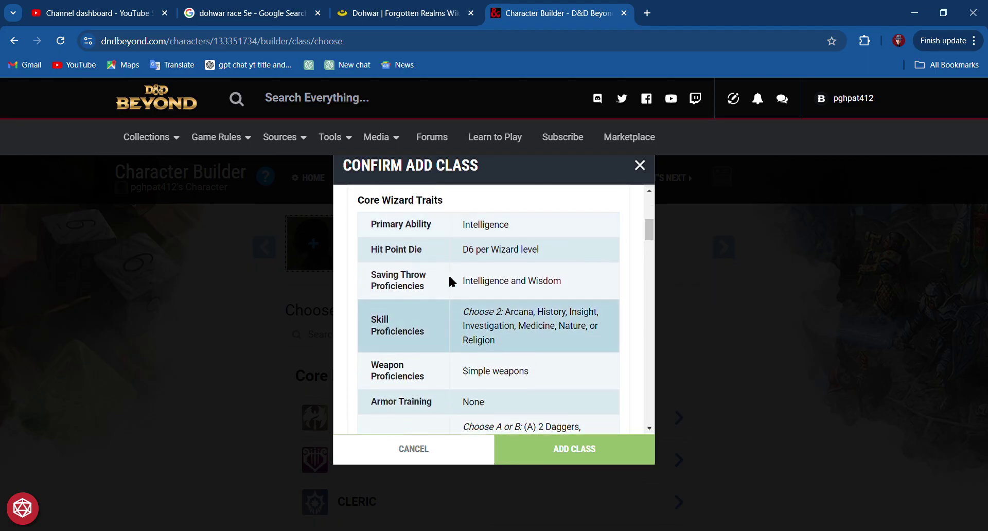
Review the Wizard's skill and weapon proficiencies, armor training and starting equipment, and add the Wizard class to the character.
{"action": "scroll", "coordinate": [455, 271], "scroll_direction": "up", "scroll_amount": 3}
{"action": "scroll", "coordinate": [455, 271], "scroll_direction": "down", "scroll_amount": 3}
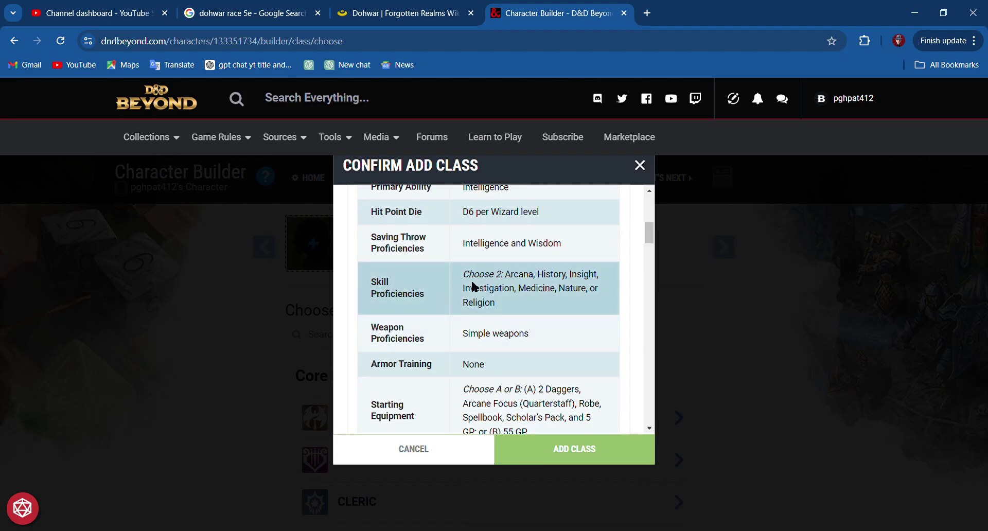
{"action": "scroll", "coordinate": [549, 297], "scroll_direction": "down", "scroll_amount": 1}
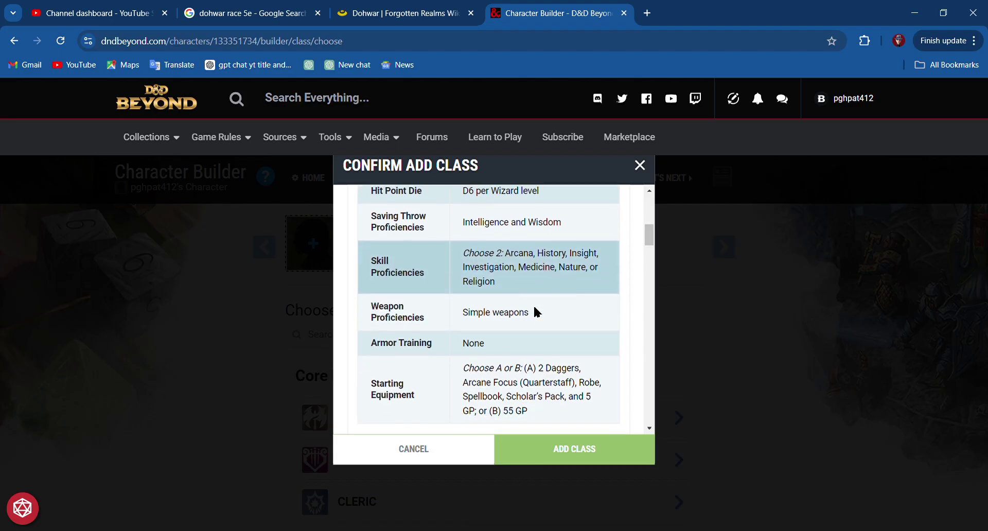
{"action": "scroll", "coordinate": [535, 308], "scroll_direction": "down", "scroll_amount": 2}
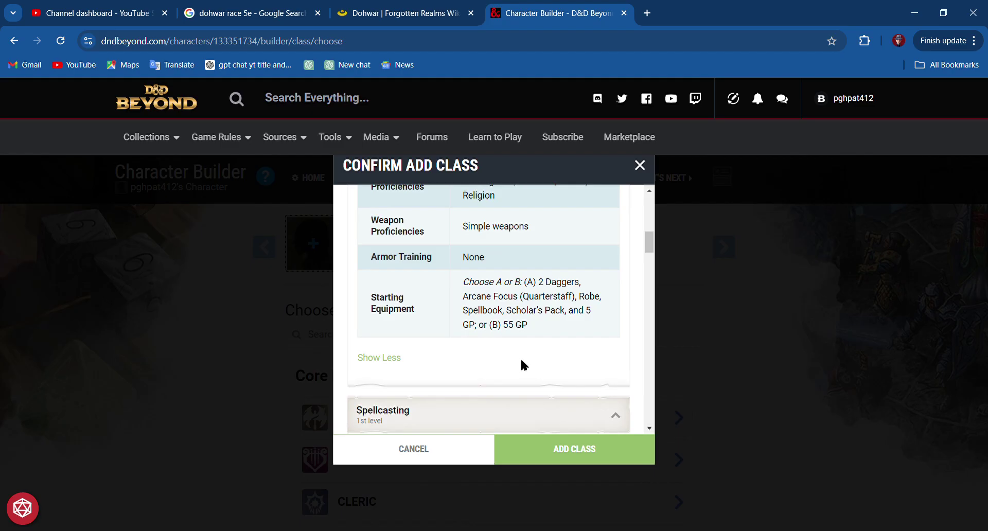
{"action": "scroll", "coordinate": [496, 332], "scroll_direction": "down", "scroll_amount": 2}
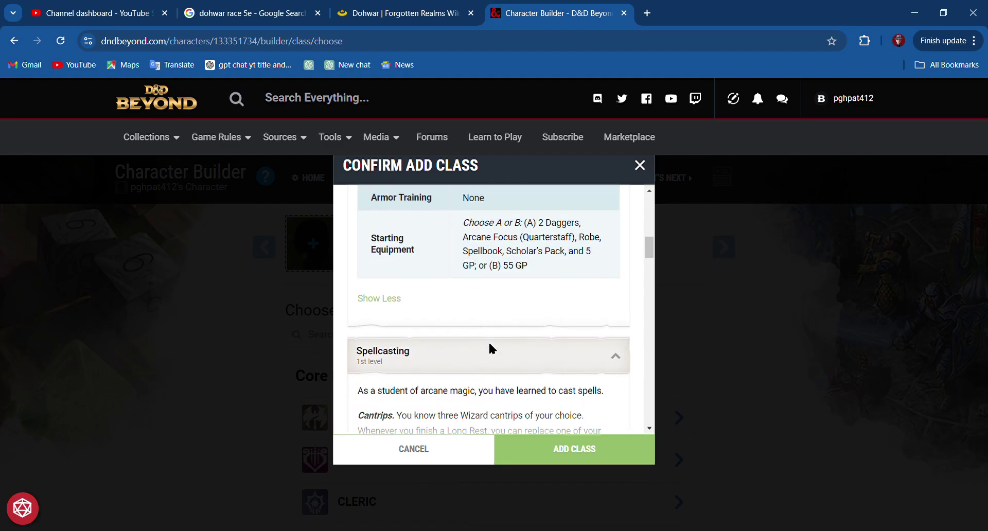
{"action": "left_click", "coordinate": [576, 449]}
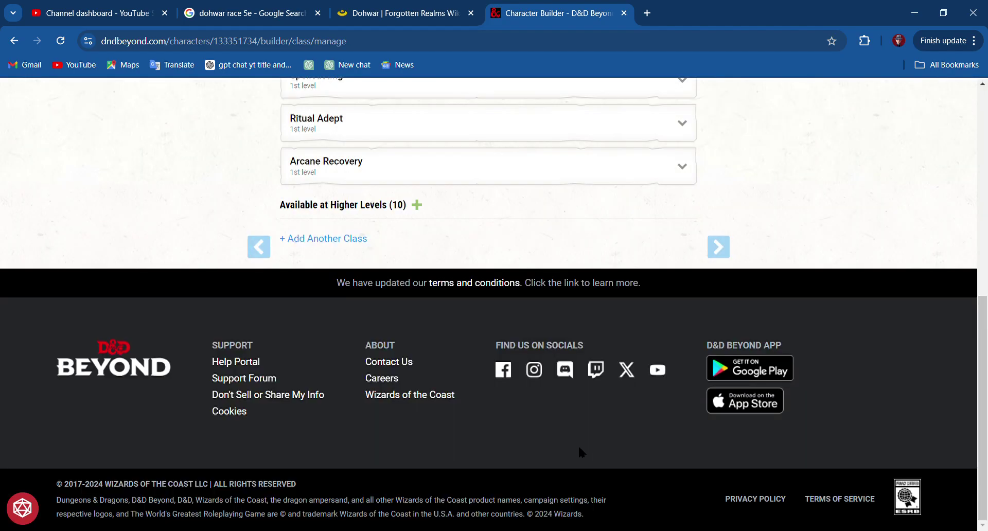
Choose Insight and Investigation as the two Wizard skill proficiencies under Core Wizard Traits.
{"action": "scroll", "coordinate": [381, 284], "scroll_direction": "up", "scroll_amount": 6}
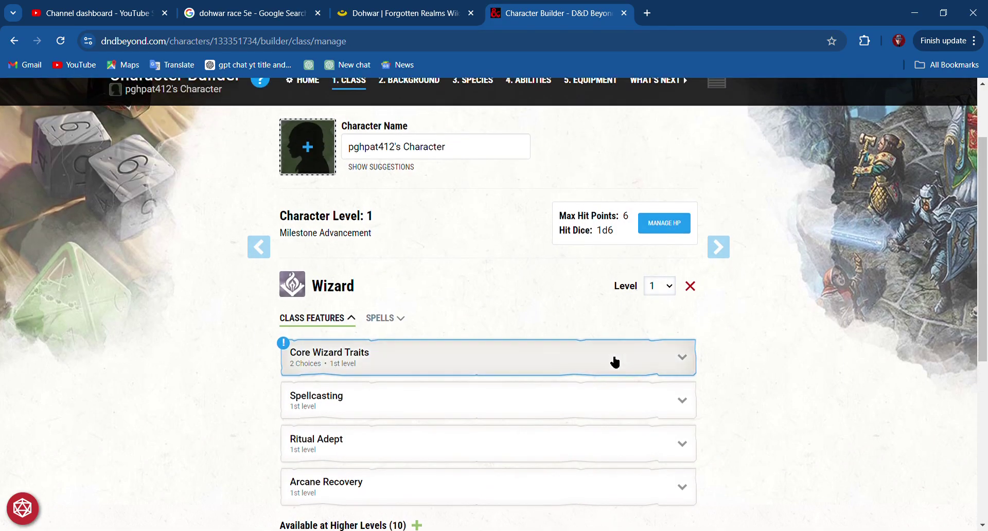
{"action": "left_click", "coordinate": [682, 358]}
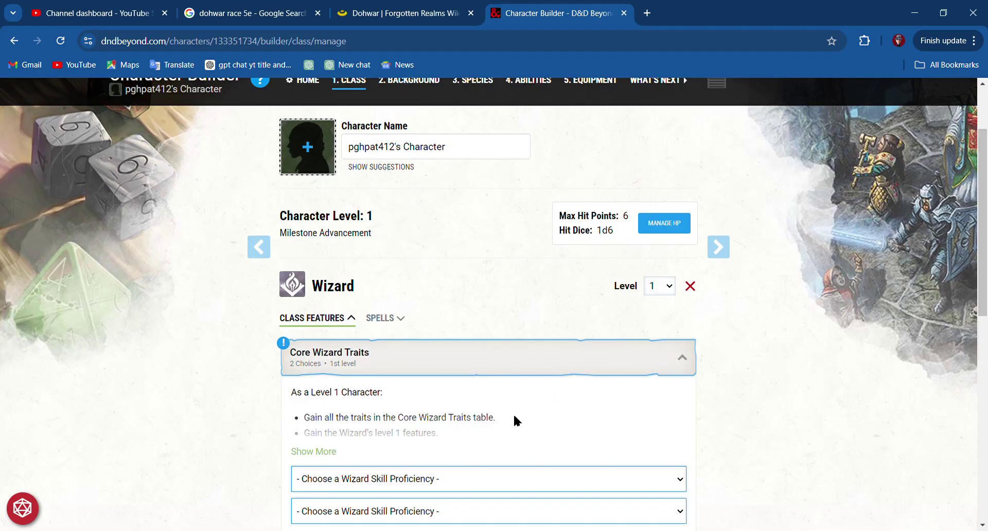
{"action": "scroll", "coordinate": [491, 409], "scroll_direction": "down", "scroll_amount": 1}
{"action": "scroll", "coordinate": [491, 409], "scroll_direction": "down", "scroll_amount": 1}
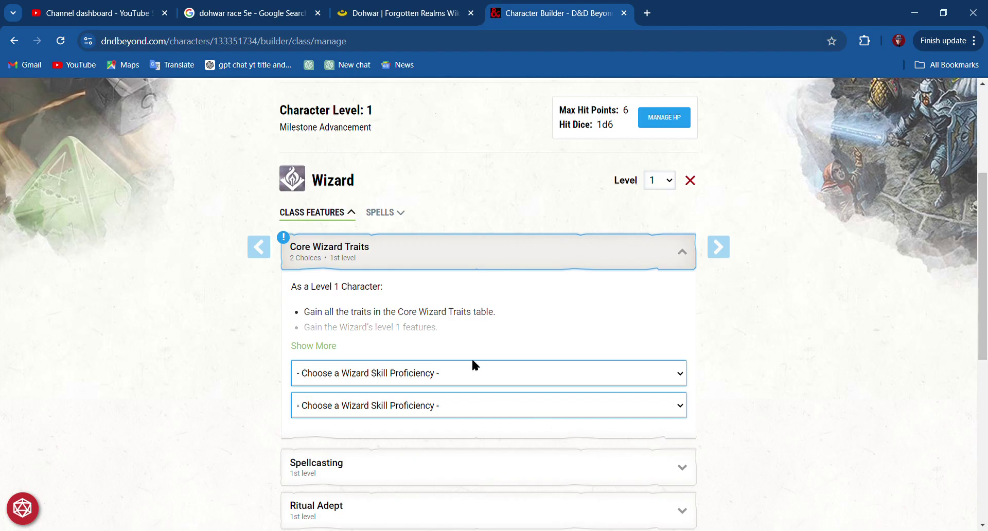
{"action": "left_click", "coordinate": [439, 448]}
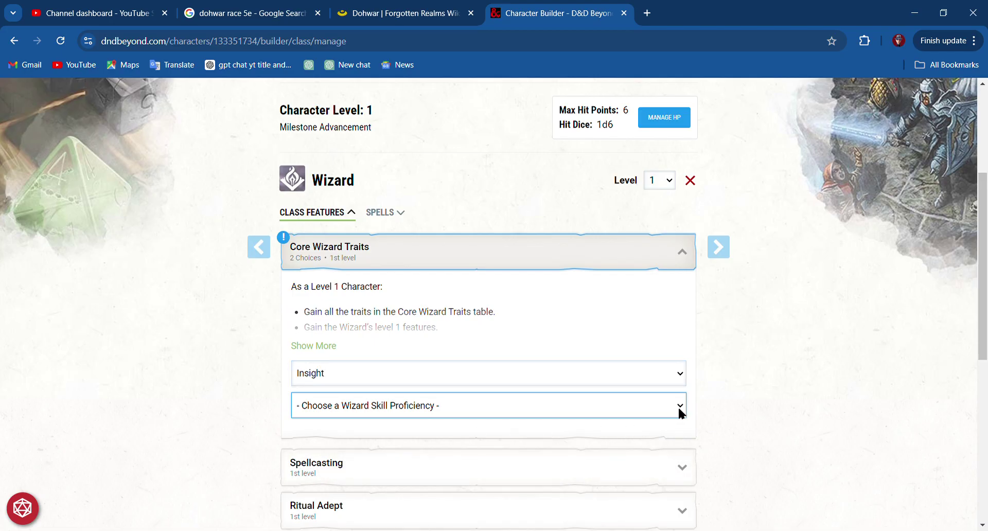
{"action": "key", "text": "i"}
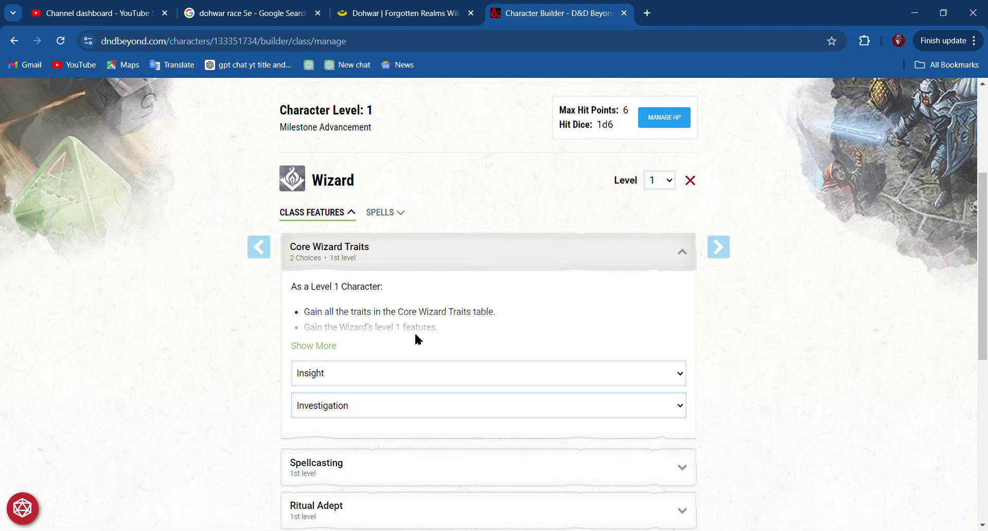
Expand the full Spellcasting class feature and read it from Cantrips through Expanding and Replacing a Spellbook.
{"action": "scroll", "coordinate": [549, 460], "scroll_direction": "down", "scroll_amount": 1}
{"action": "scroll", "coordinate": [549, 460], "scroll_direction": "down", "scroll_amount": 2}
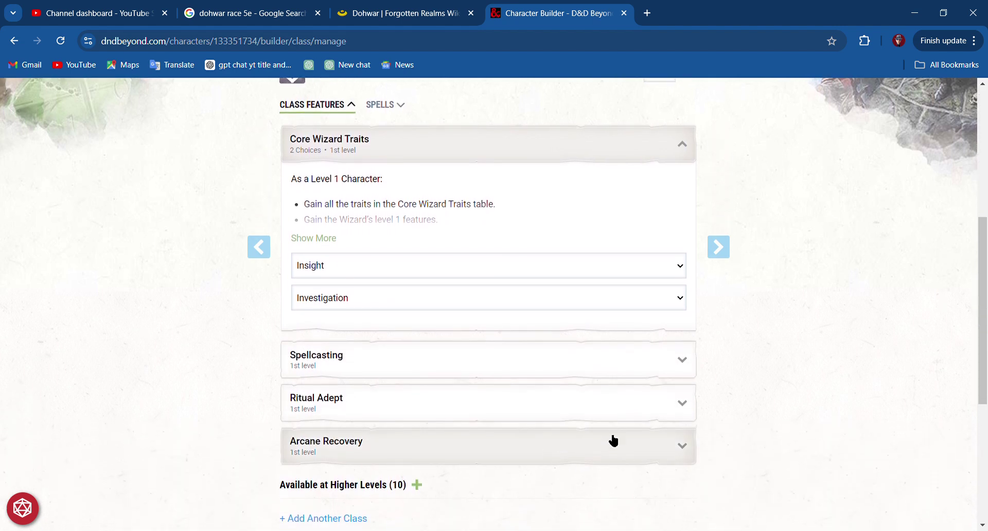
{"action": "left_click", "coordinate": [688, 363]}
{"action": "left_click", "coordinate": [688, 363]}
{"action": "left_click", "coordinate": [689, 363]}
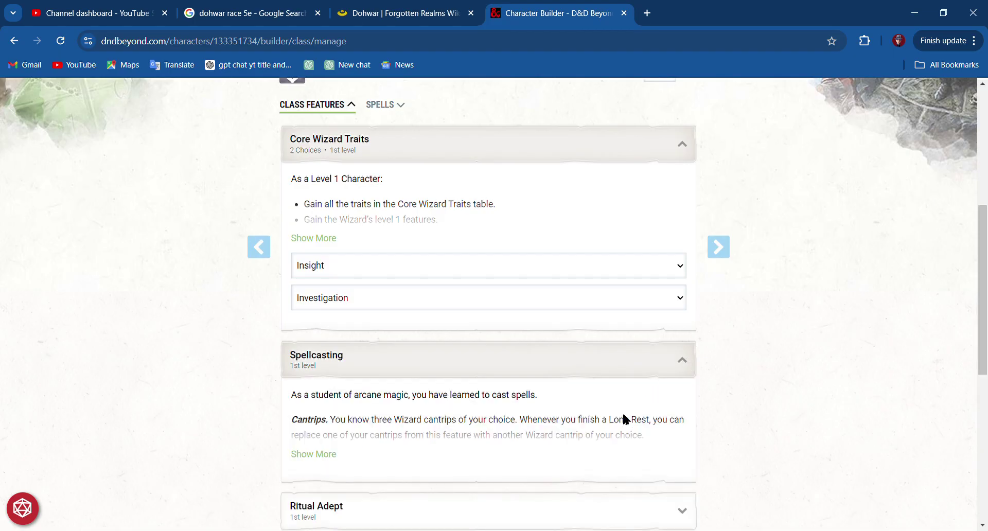
{"action": "scroll", "coordinate": [624, 414], "scroll_direction": "down", "scroll_amount": 2}
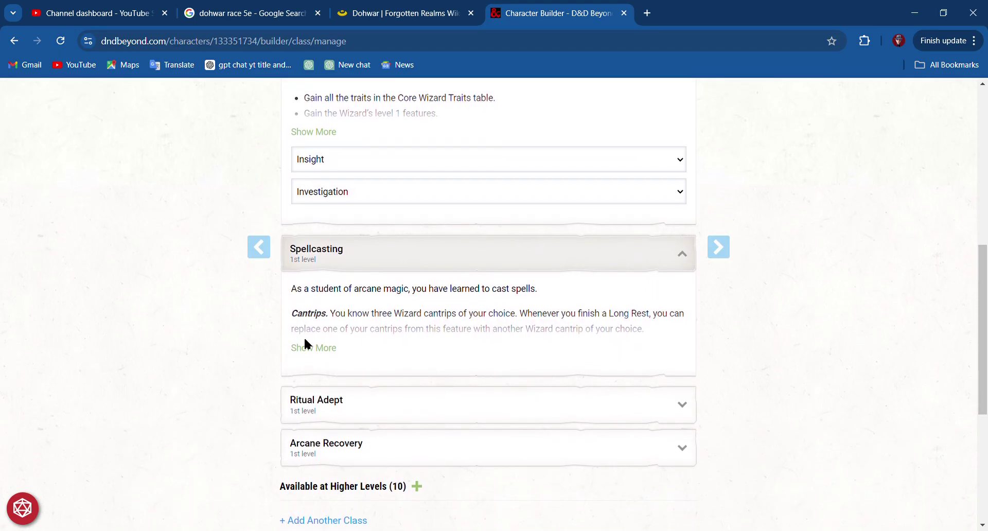
{"action": "left_click", "coordinate": [311, 348]}
{"action": "scroll", "coordinate": [540, 388], "scroll_direction": "down", "scroll_amount": 2}
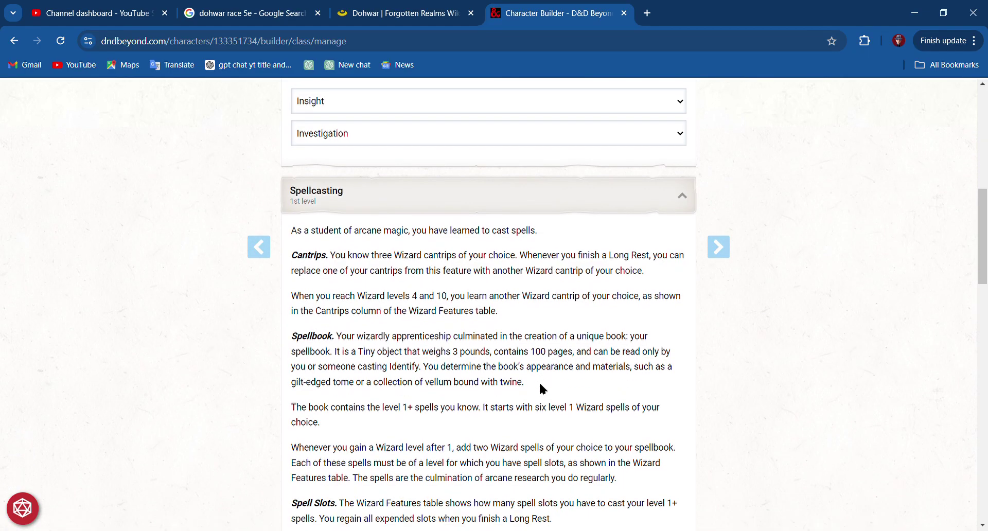
{"action": "scroll", "coordinate": [539, 389], "scroll_direction": "down", "scroll_amount": 2}
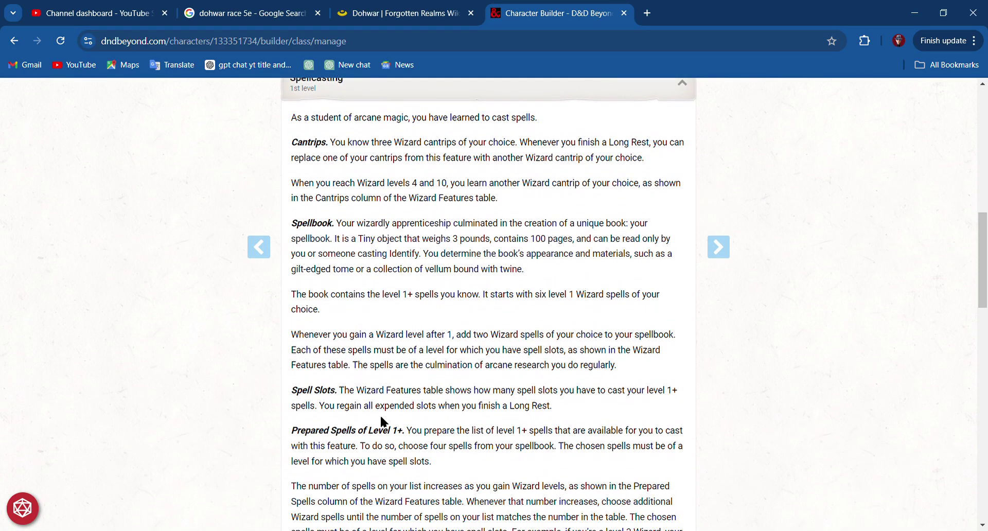
{"action": "scroll", "coordinate": [433, 434], "scroll_direction": "down", "scroll_amount": 1}
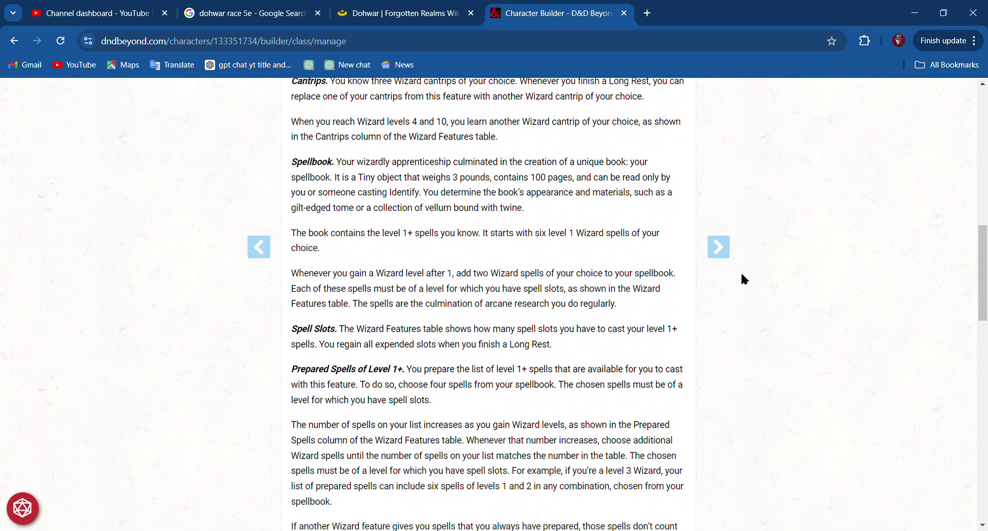
{"action": "scroll", "coordinate": [743, 280], "scroll_direction": "down", "scroll_amount": 10}
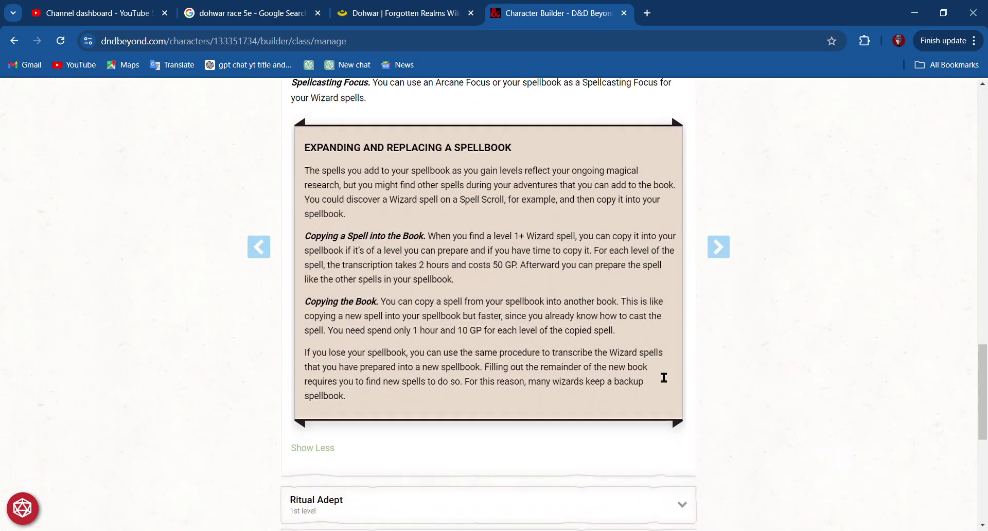
{"action": "scroll", "coordinate": [664, 378], "scroll_direction": "down", "scroll_amount": 5}
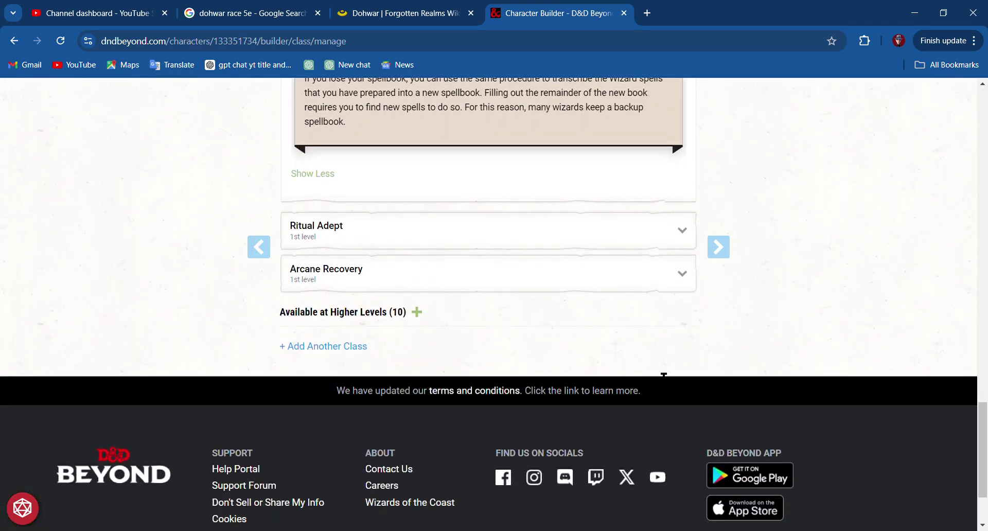
Read the Ritual Adept and Arcane Recovery class features and continue to the background introduction.
{"action": "left_click", "coordinate": [686, 232]}
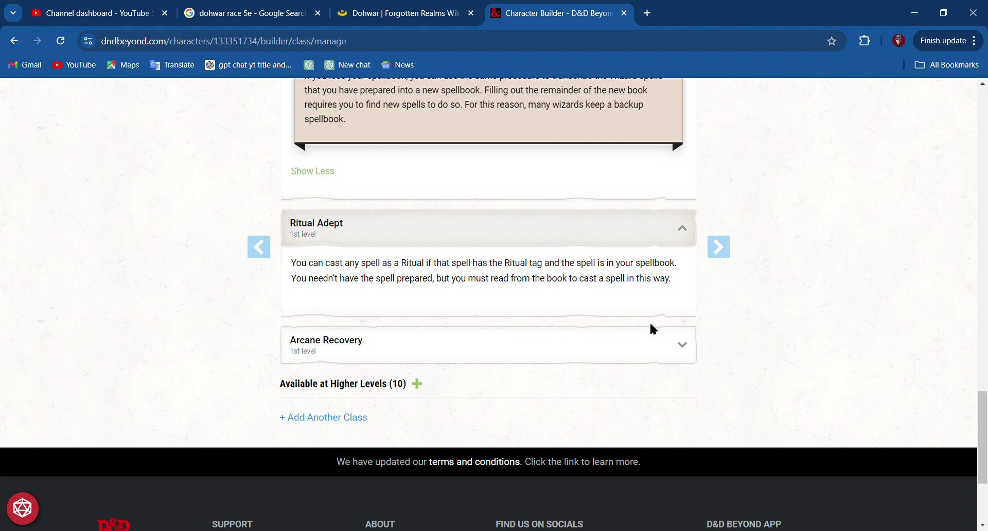
{"action": "left_click", "coordinate": [684, 348]}
{"action": "scroll", "coordinate": [586, 331], "scroll_direction": "down", "scroll_amount": 2}
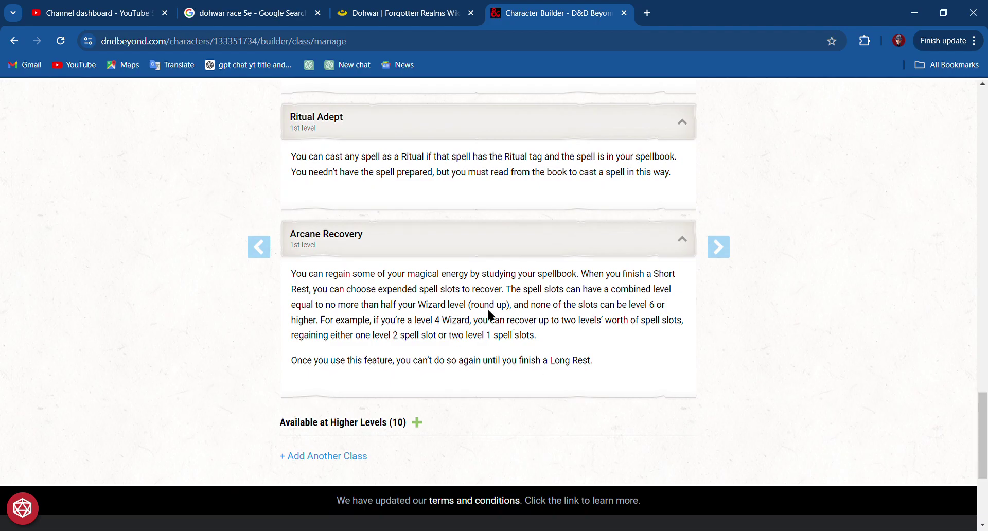
{"action": "scroll", "coordinate": [493, 324], "scroll_direction": "down", "scroll_amount": 2}
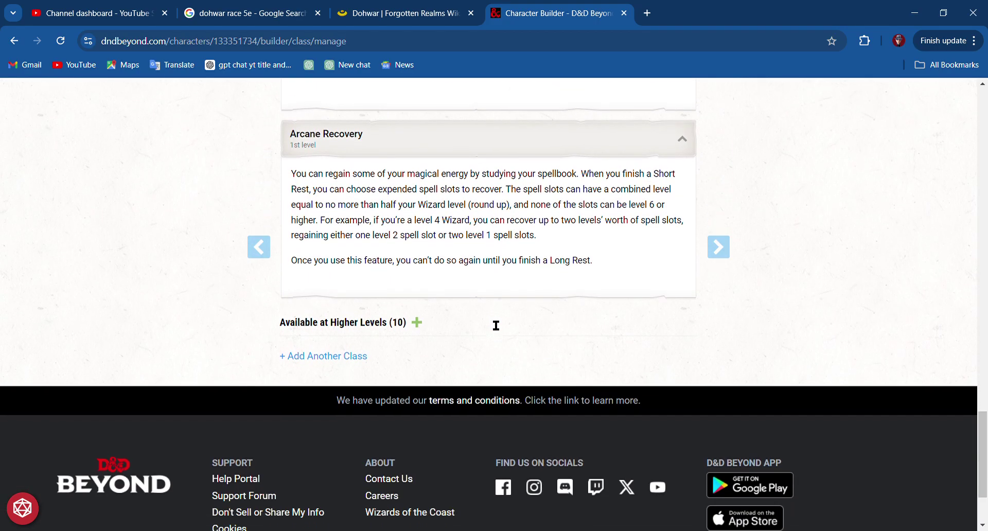
{"action": "scroll", "coordinate": [495, 324], "scroll_direction": "up", "scroll_amount": 4}
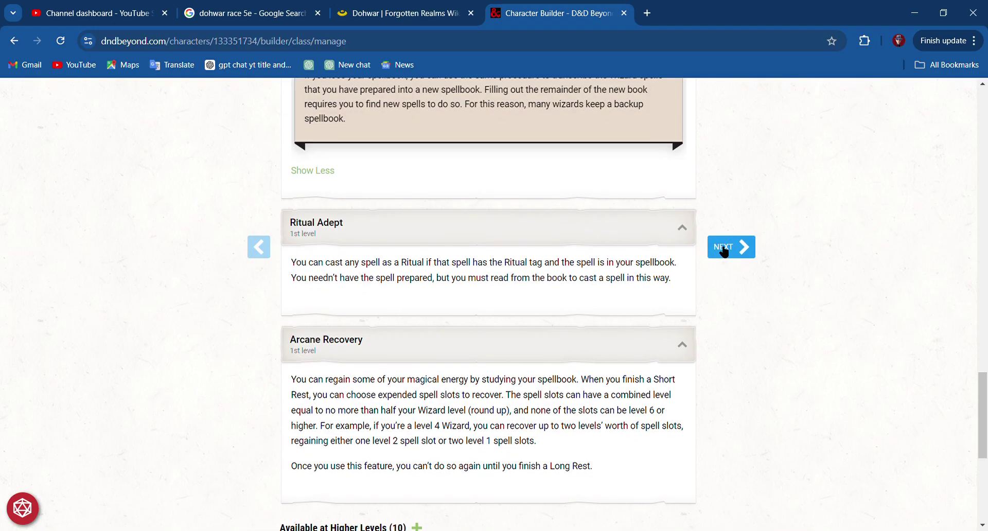
{"action": "left_click", "coordinate": [724, 250]}
Read the Background and Describe Your Character help and continue to the background selection.
{"action": "scroll", "coordinate": [629, 353], "scroll_direction": "down", "scroll_amount": 1}
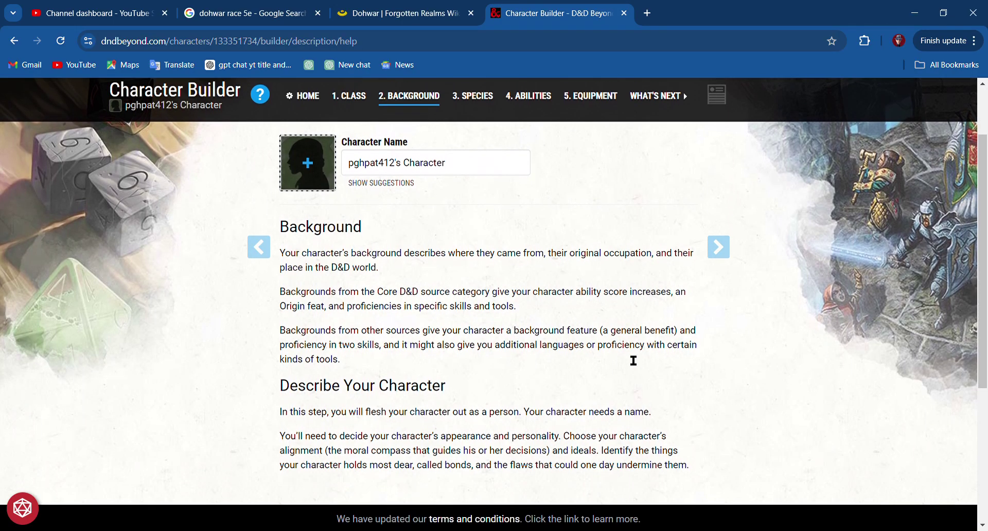
{"action": "scroll", "coordinate": [634, 361], "scroll_direction": "down", "scroll_amount": 1}
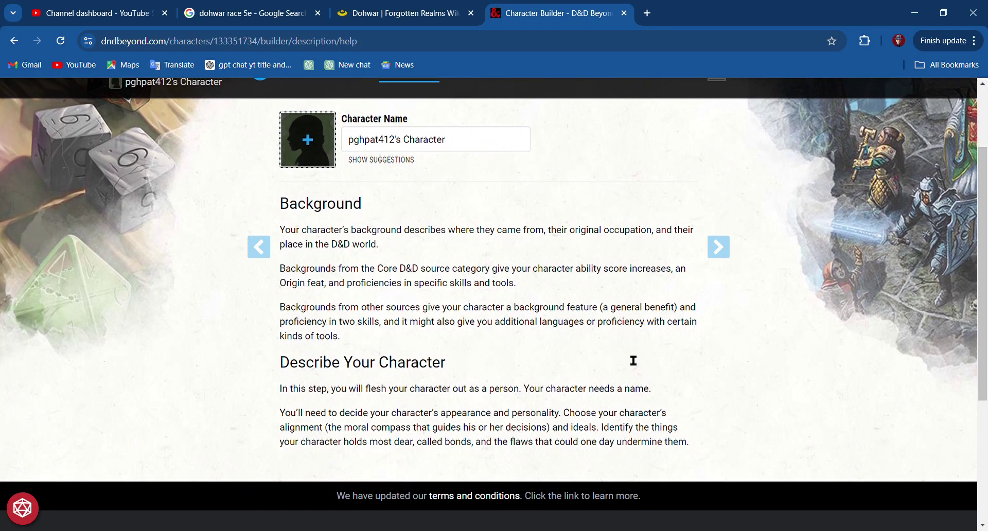
{"action": "left_click", "coordinate": [728, 252]}
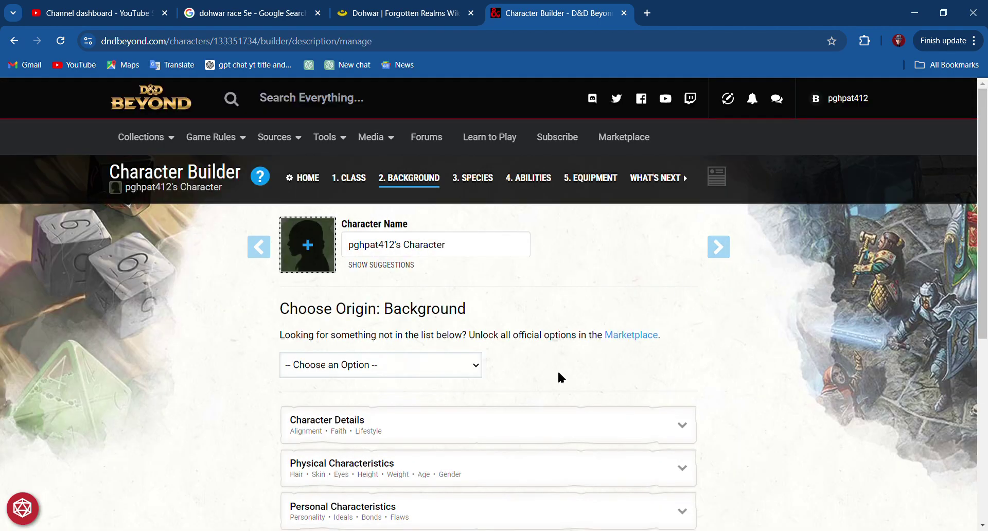
Choose Sage as the character's origin background and review its description and granted choices.
{"action": "scroll", "coordinate": [560, 379], "scroll_direction": "down", "scroll_amount": 2}
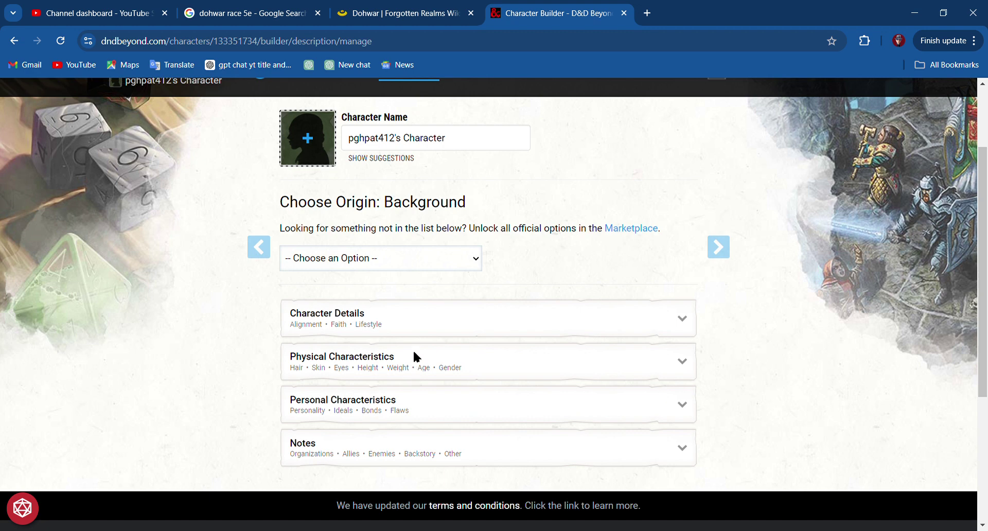
{"action": "left_click", "coordinate": [412, 379]}
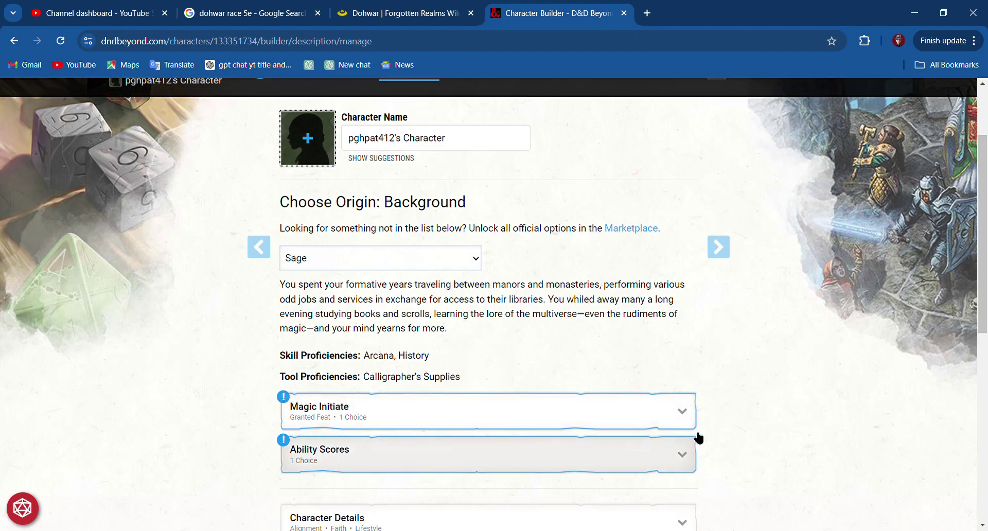
{"action": "scroll", "coordinate": [708, 364], "scroll_direction": "down", "scroll_amount": 2}
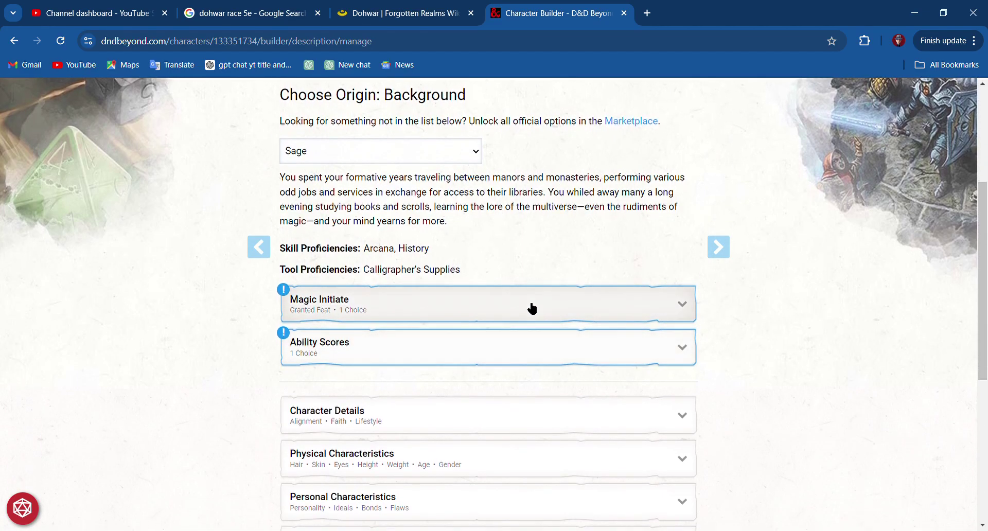
Expand the Sage background's Magic Initiate feat, read its benefits, and choose Intelligence as its spellcasting ability.
{"action": "scroll", "coordinate": [584, 313], "scroll_direction": "down", "scroll_amount": 1}
{"action": "scroll", "coordinate": [595, 318], "scroll_direction": "down", "scroll_amount": 2}
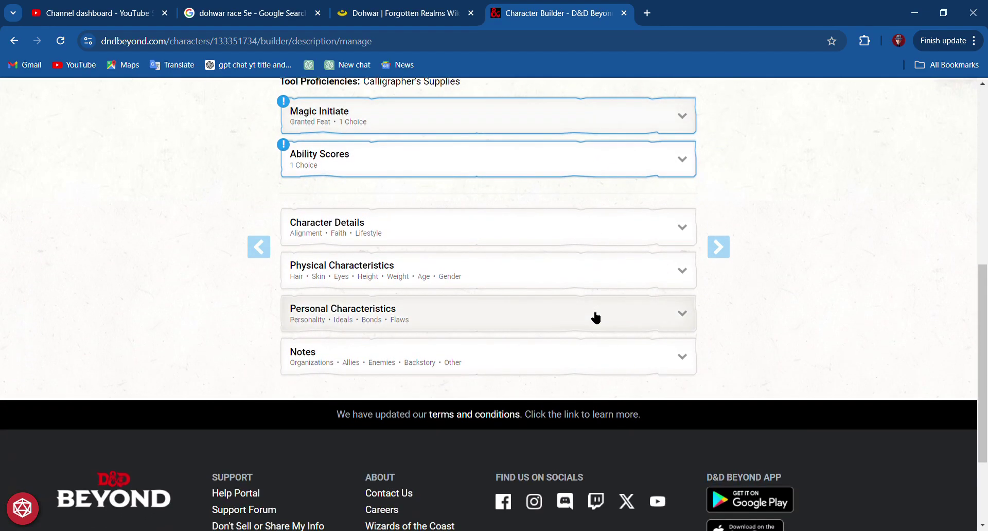
{"action": "scroll", "coordinate": [593, 315], "scroll_direction": "up", "scroll_amount": 3}
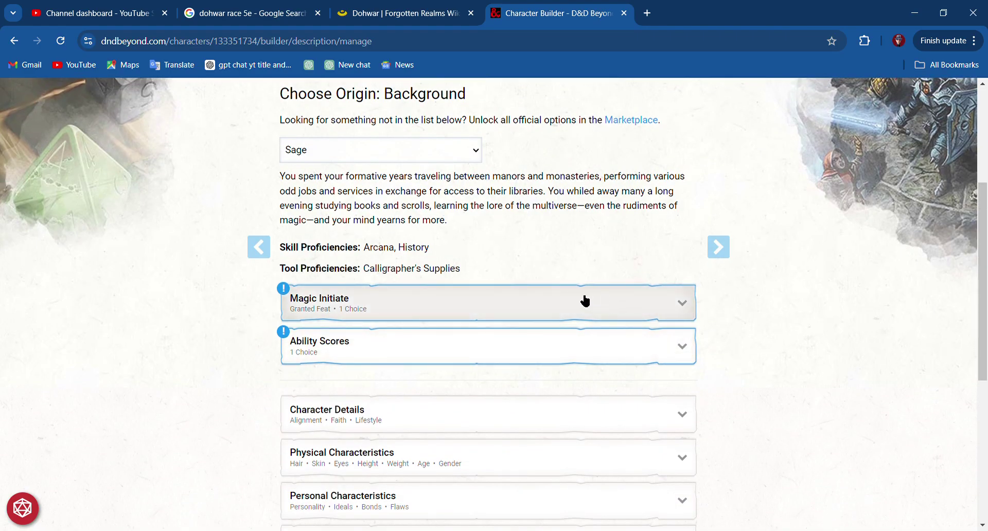
{"action": "left_click", "coordinate": [681, 305]}
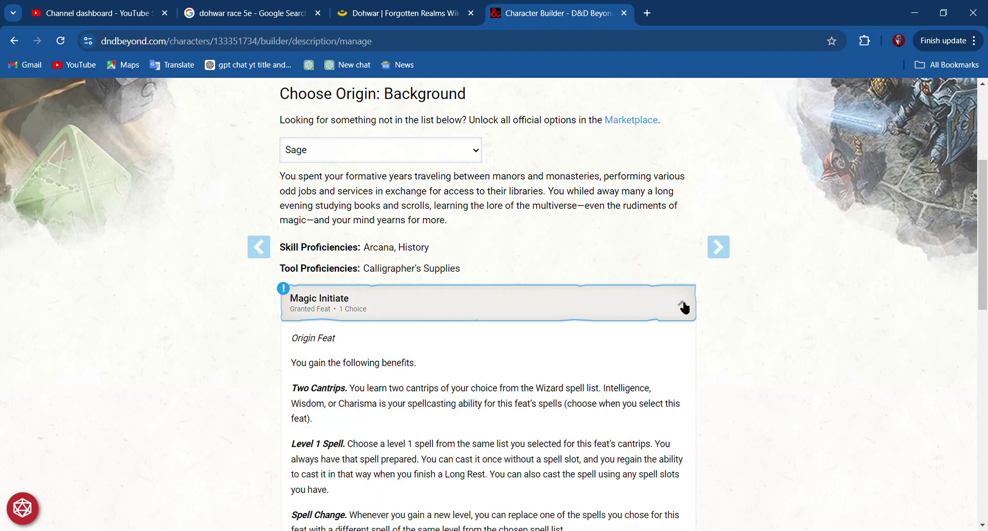
{"action": "scroll", "coordinate": [652, 393], "scroll_direction": "down", "scroll_amount": 4}
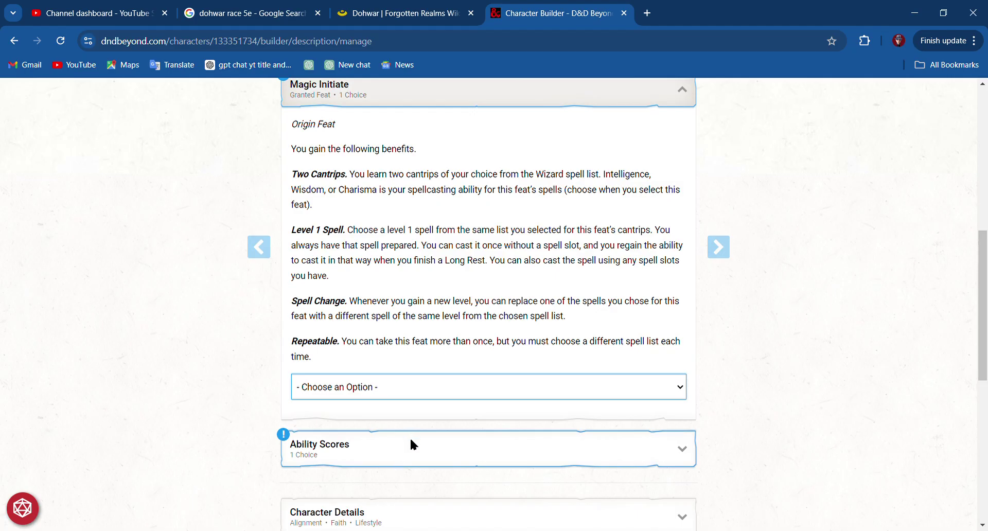
{"action": "scroll", "coordinate": [473, 378], "scroll_direction": "up", "scroll_amount": 6}
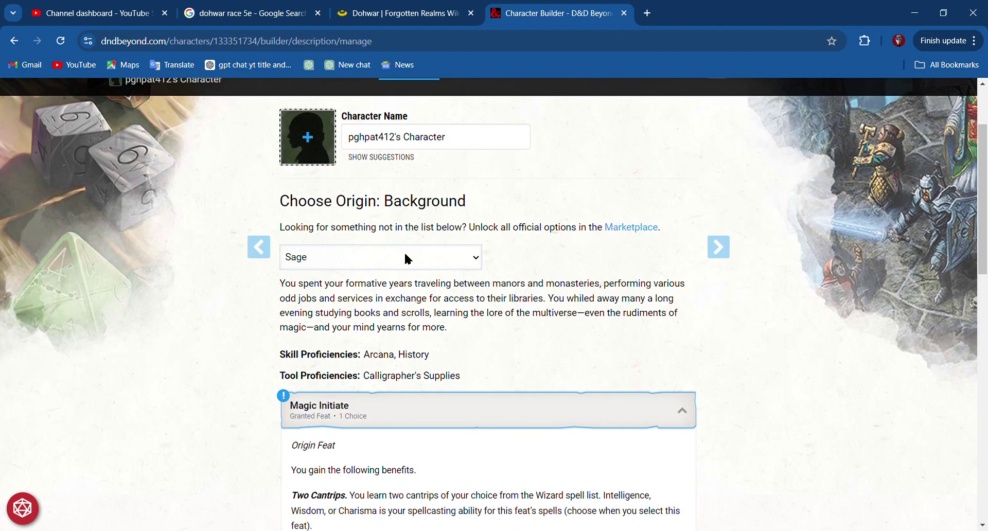
{"action": "scroll", "coordinate": [408, 259], "scroll_direction": "down", "scroll_amount": 10}
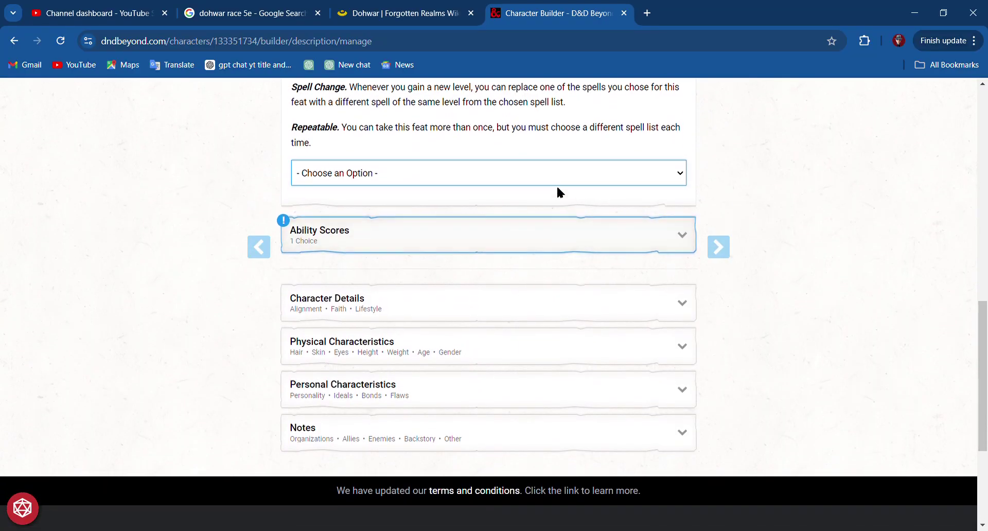
{"action": "left_click", "coordinate": [676, 178]}
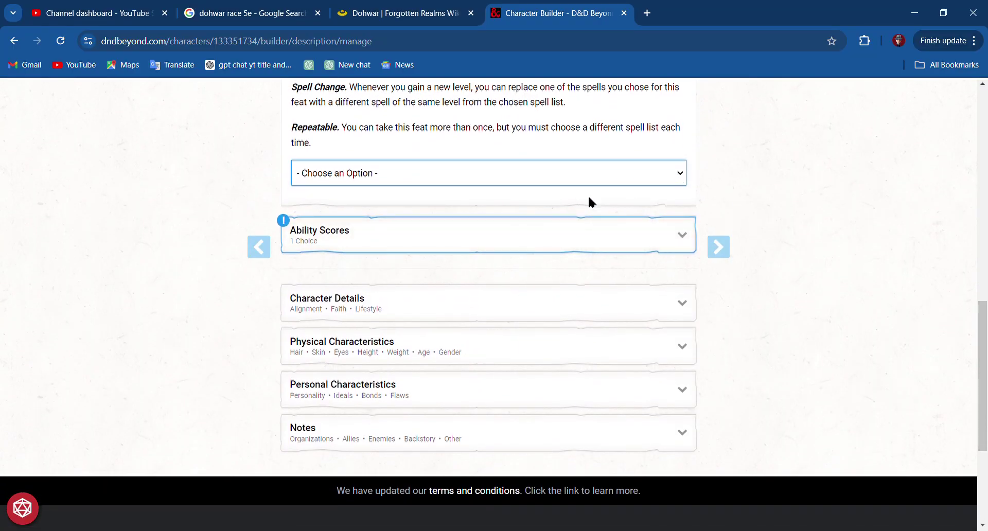
{"action": "left_click", "coordinate": [572, 228]}
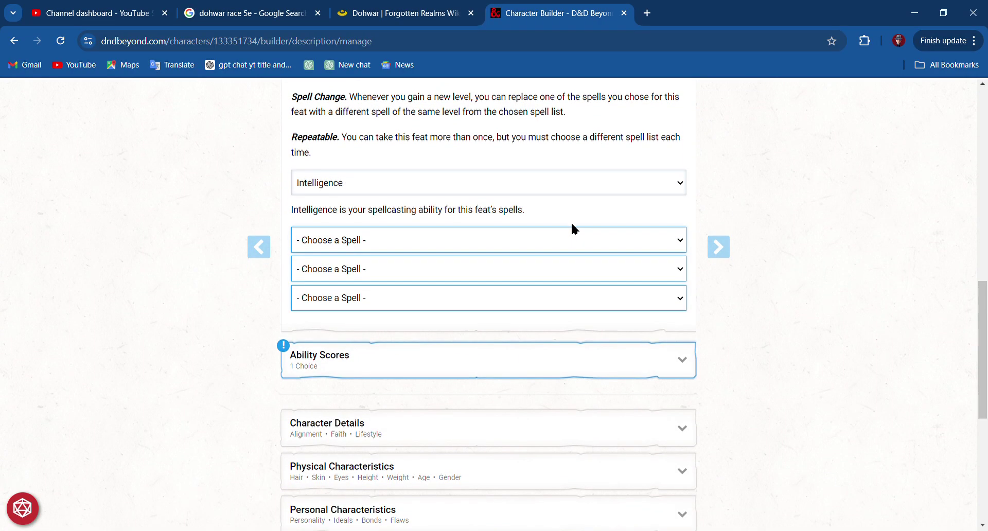
Choose Prestidigitation and Ray of Frost as the Magic Initiate cantrips and Magic Missile as its level 1 spell.
{"action": "scroll", "coordinate": [572, 226], "scroll_direction": "up", "scroll_amount": 8}
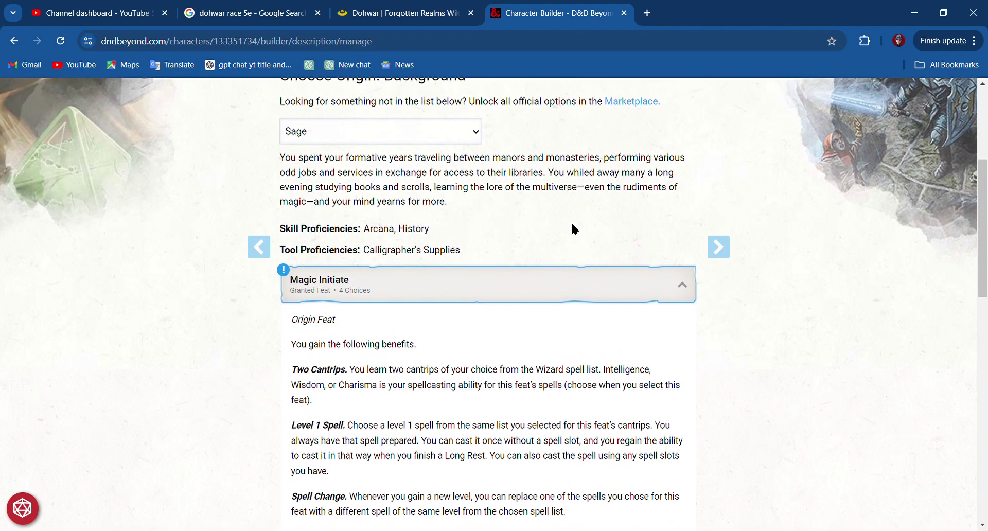
{"action": "scroll", "coordinate": [573, 226], "scroll_direction": "down", "scroll_amount": 6}
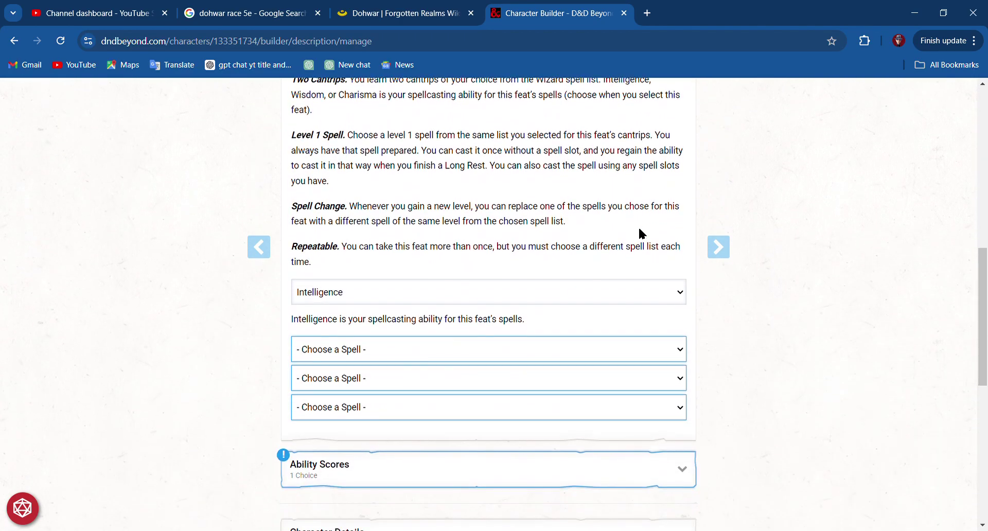
{"action": "scroll", "coordinate": [643, 237], "scroll_direction": "up", "scroll_amount": 4}
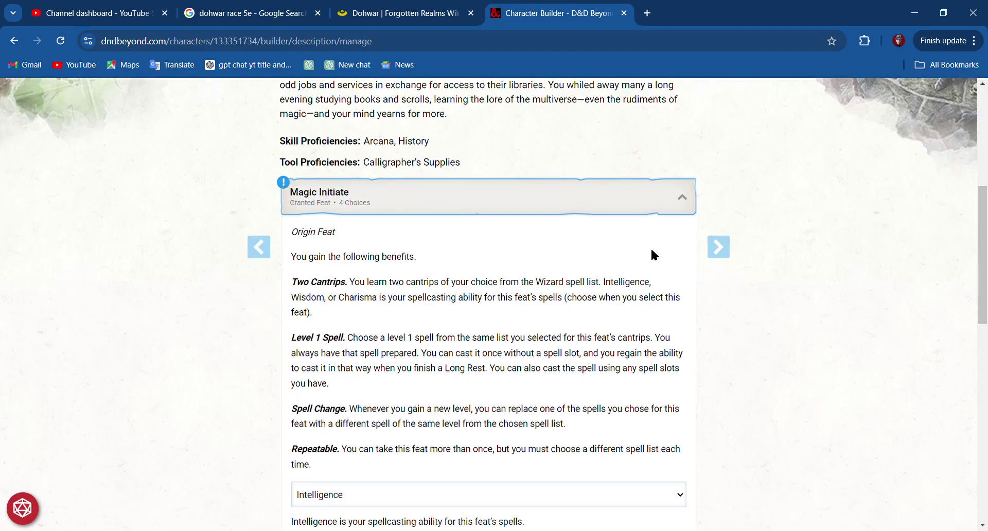
{"action": "scroll", "coordinate": [670, 226], "scroll_direction": "down", "scroll_amount": 6}
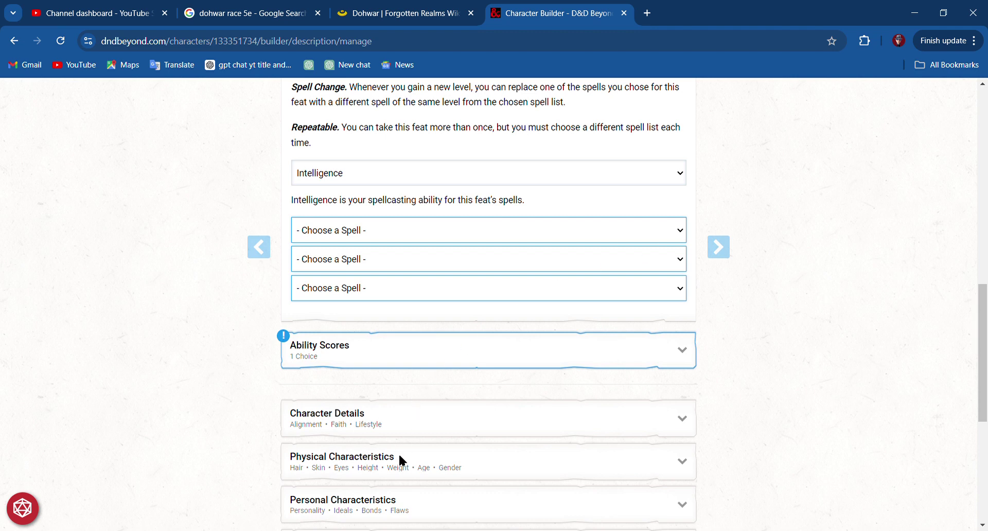
{"action": "left_click", "coordinate": [422, 455]}
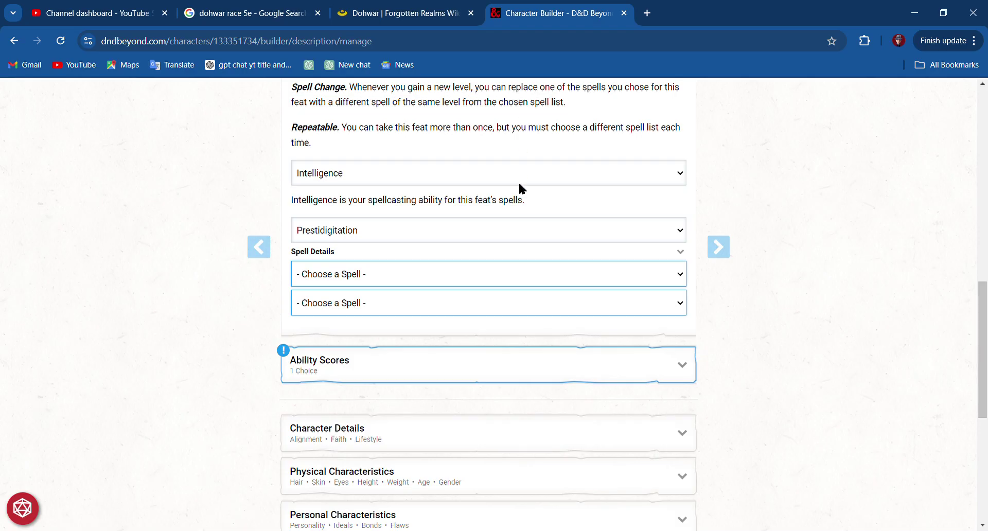
{"action": "left_click", "coordinate": [516, 210]}
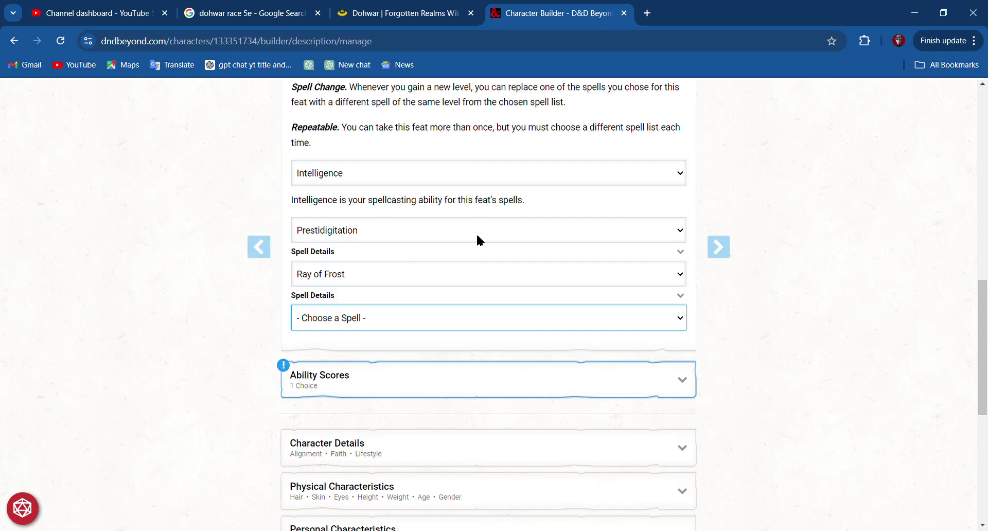
{"action": "type", "text": "magic"}
{"action": "scroll", "coordinate": [600, 323], "scroll_direction": "down", "scroll_amount": 2}
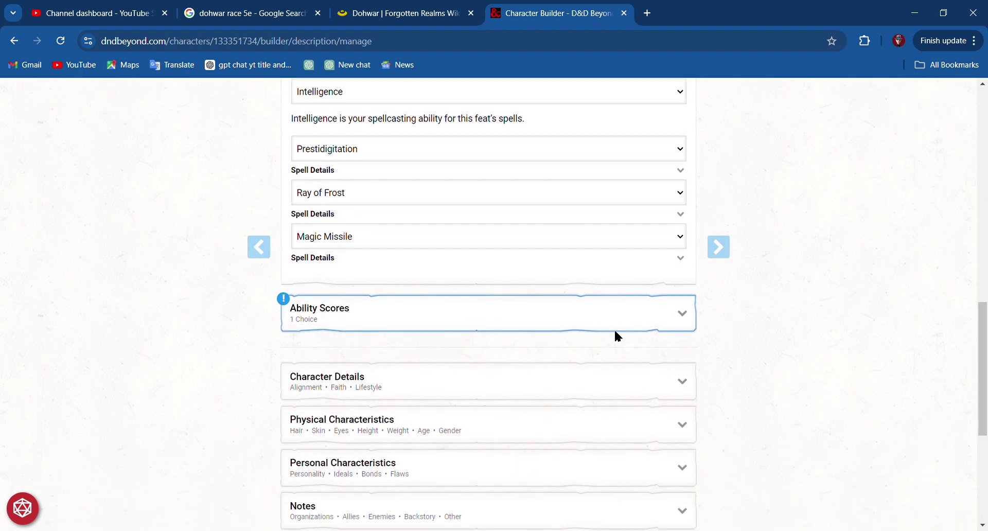
Set the background's Ability Scores to Increase two scores (+2 / +1), giving +1 to Intelligence and +2 to Wisdom.
{"action": "left_click", "coordinate": [683, 293]}
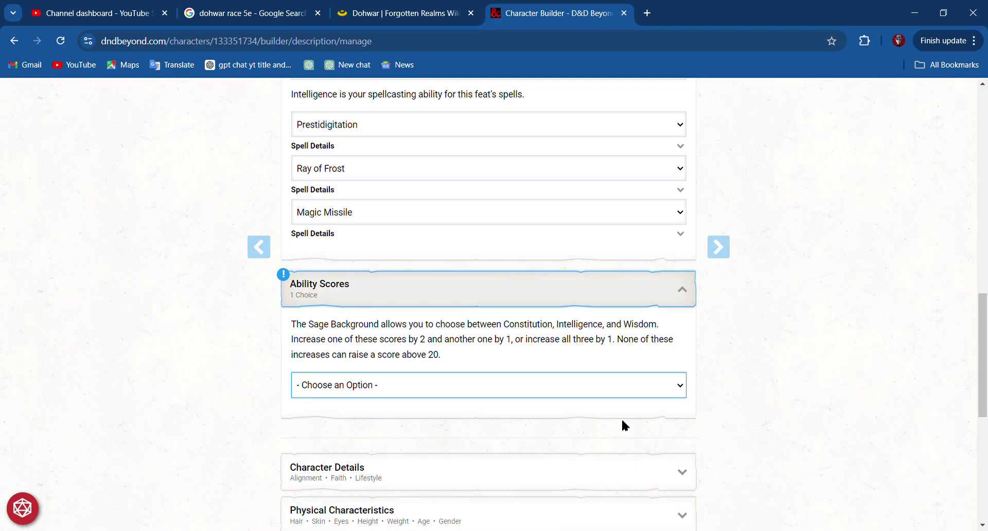
{"action": "key", "text": "Down"}
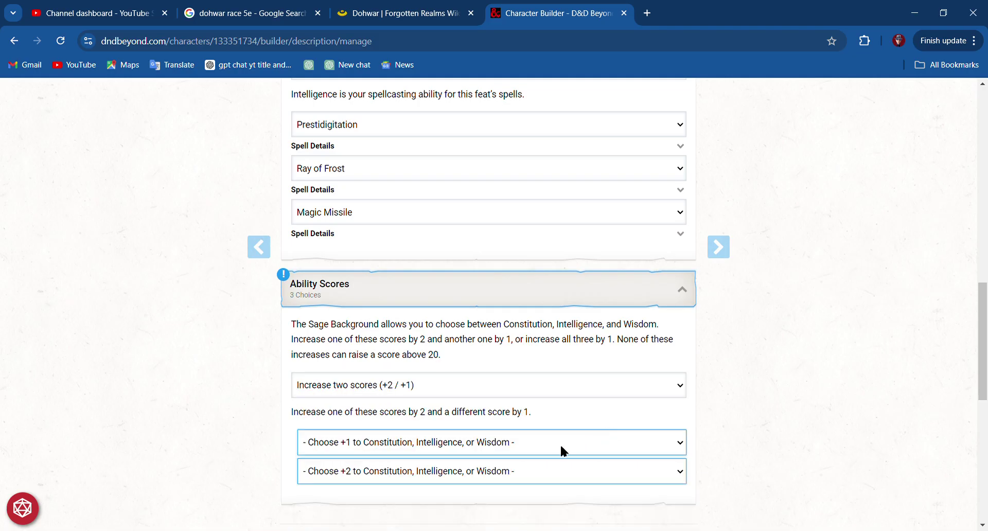
{"action": "left_click", "coordinate": [681, 438]}
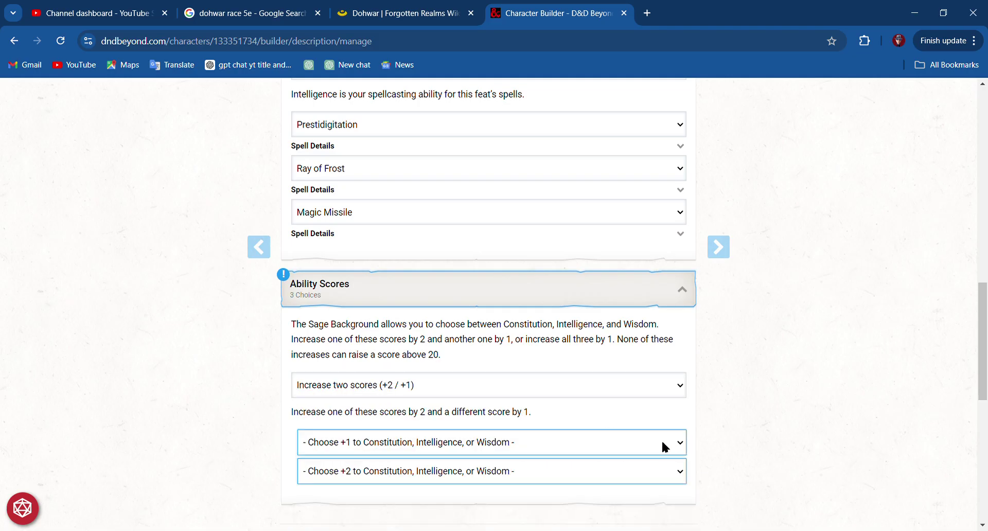
{"action": "left_click", "coordinate": [540, 494]}
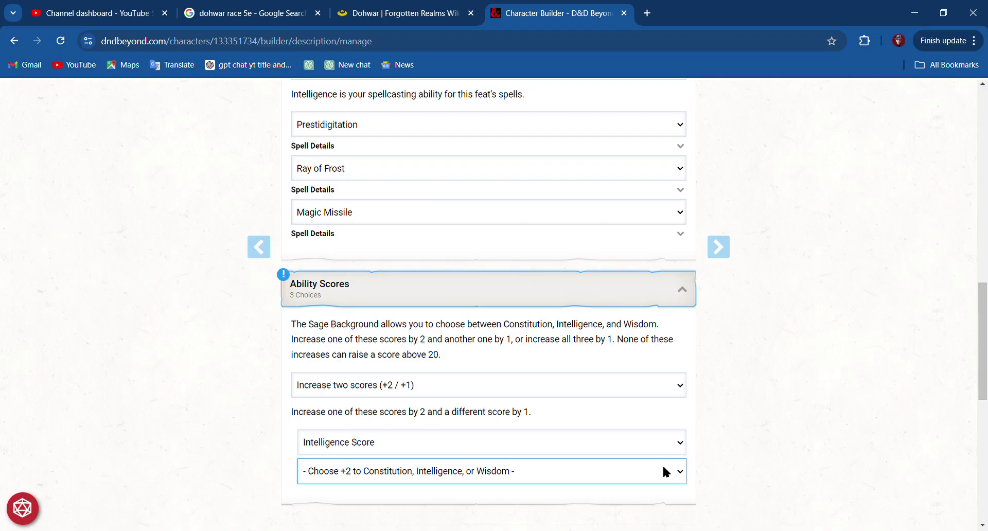
{"action": "left_click", "coordinate": [594, 442]}
{"action": "scroll", "coordinate": [554, 388], "scroll_direction": "up", "scroll_amount": 12}
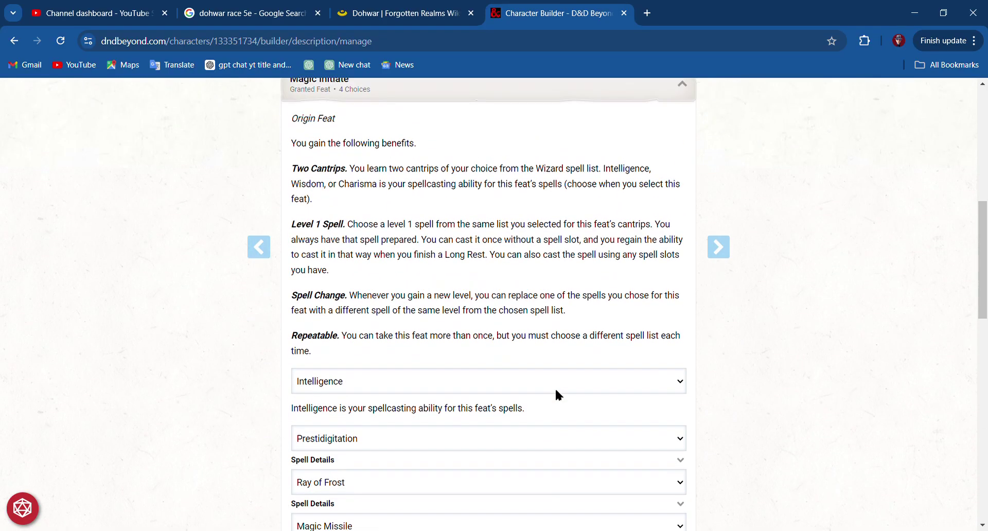
In Character Details, set the alignment to Neutral Good and the lifestyle to Comfortable (2GP).
{"action": "scroll", "coordinate": [556, 387], "scroll_direction": "down", "scroll_amount": 12}
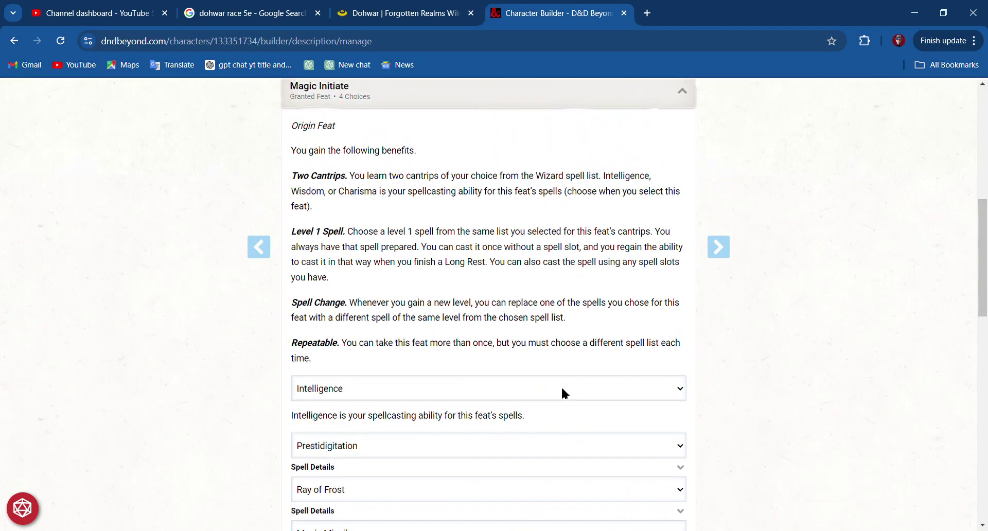
{"action": "scroll", "coordinate": [561, 393], "scroll_direction": "down", "scroll_amount": 1}
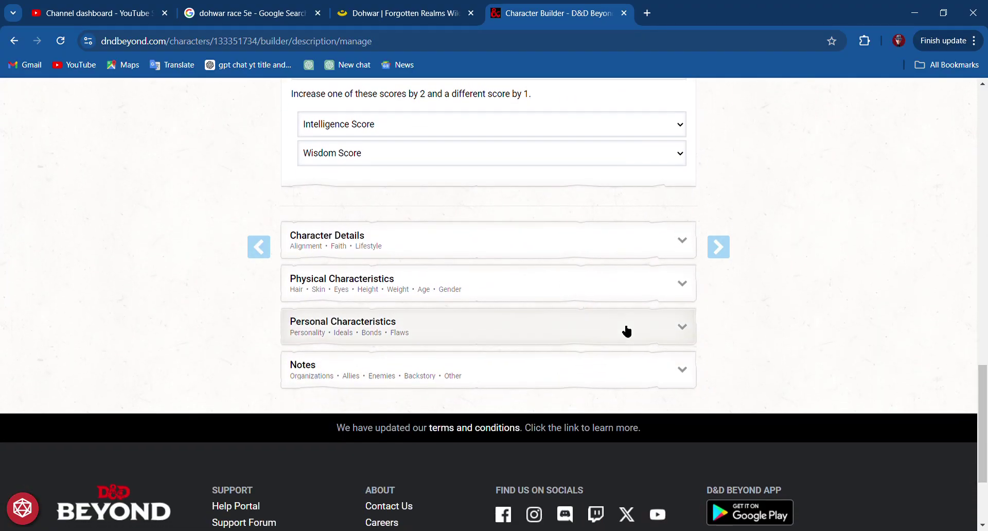
{"action": "left_click", "coordinate": [690, 244]}
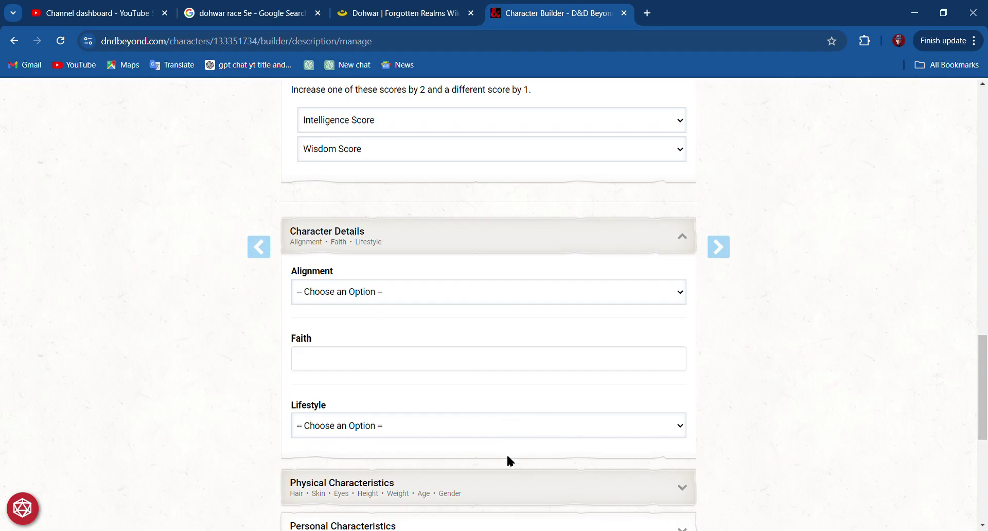
{"action": "key", "text": "n"}
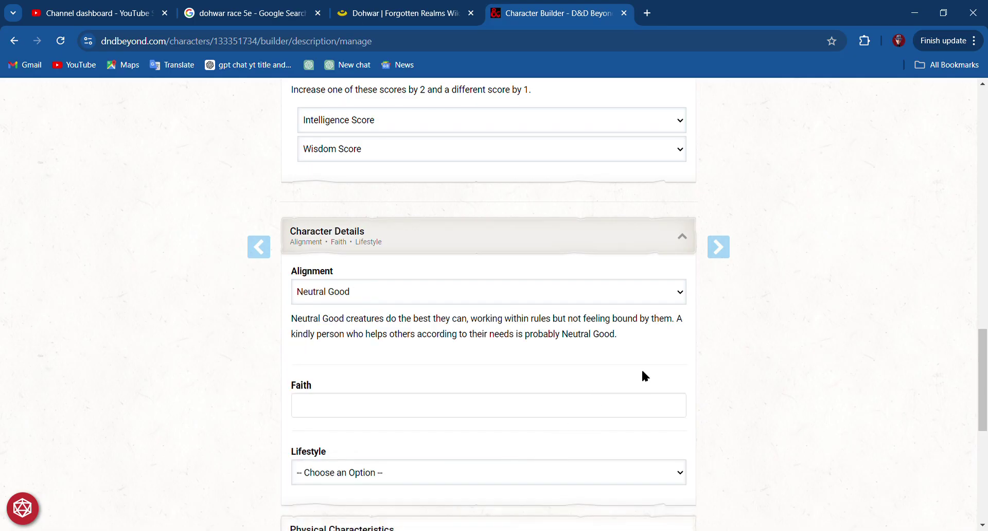
{"action": "scroll", "coordinate": [630, 427], "scroll_direction": "down", "scroll_amount": 2}
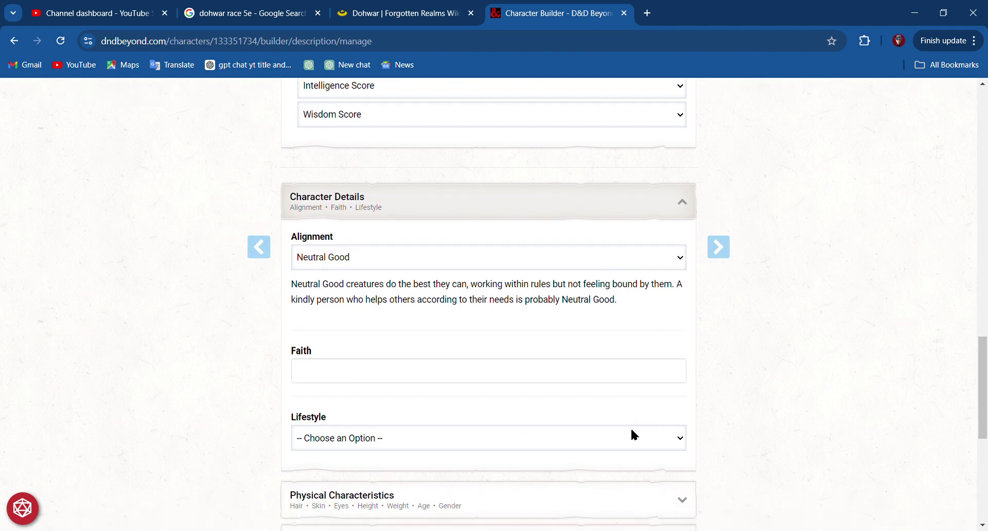
{"action": "scroll", "coordinate": [656, 318], "scroll_direction": "down", "scroll_amount": 2}
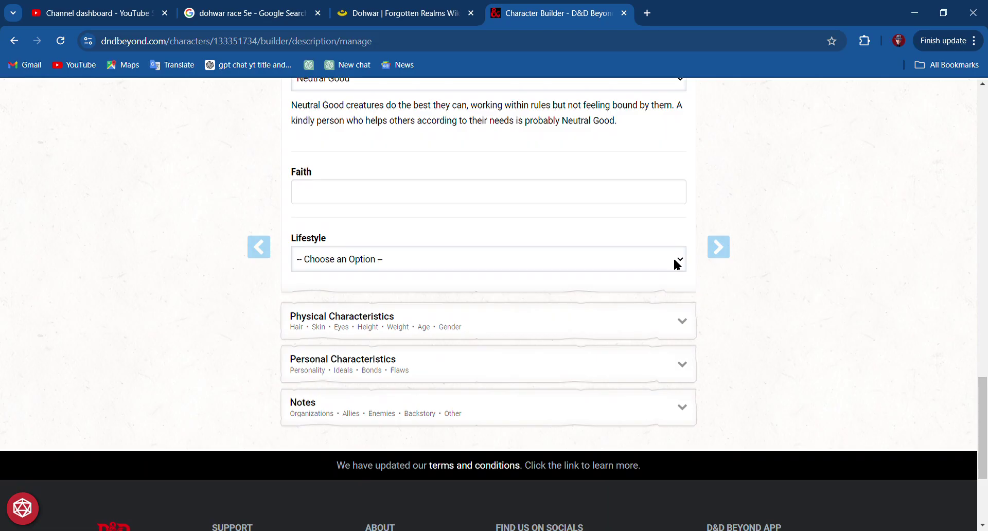
{"action": "left_click", "coordinate": [561, 363]}
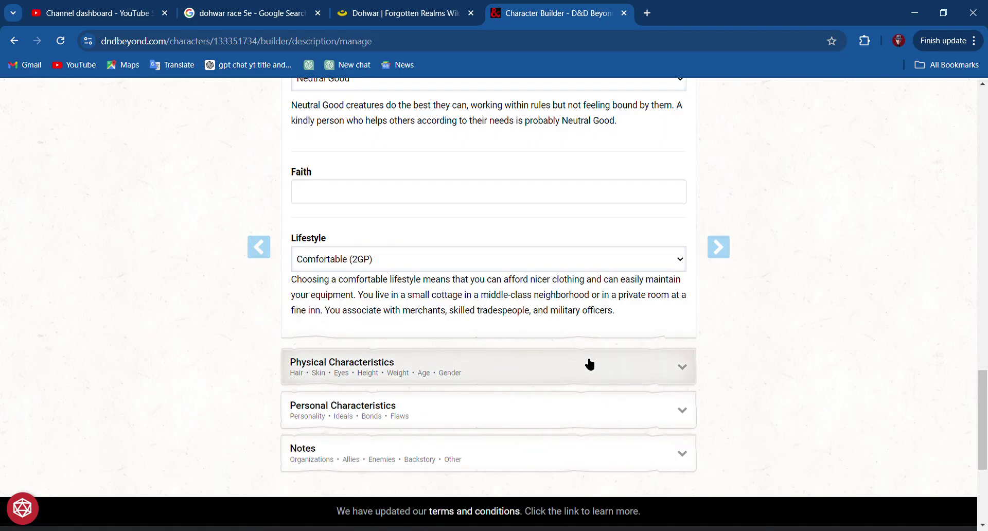
Expand Physical Characteristics and review its fields from Hair through Gender.
{"action": "left_click", "coordinate": [682, 368]}
{"action": "scroll", "coordinate": [689, 375], "scroll_direction": "down", "scroll_amount": 7}
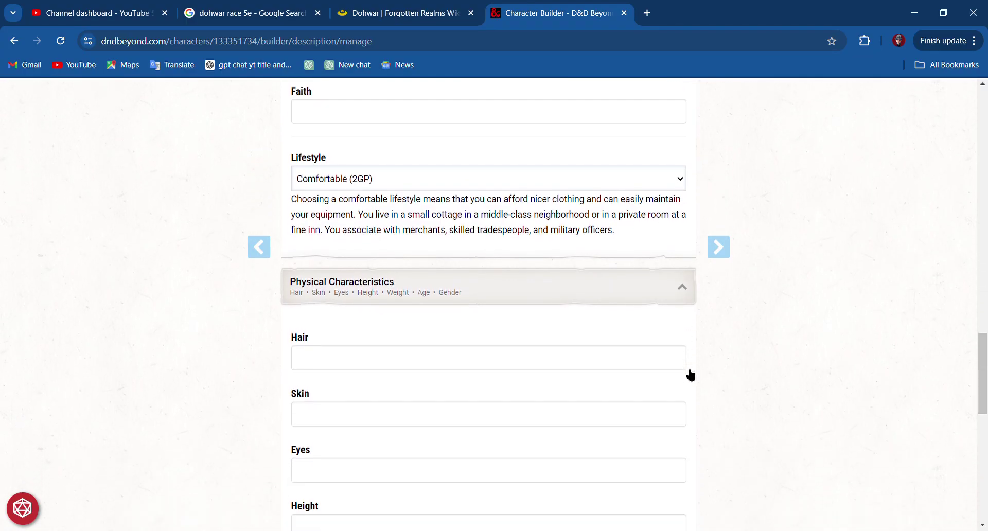
{"action": "scroll", "coordinate": [680, 378], "scroll_direction": "down", "scroll_amount": 4}
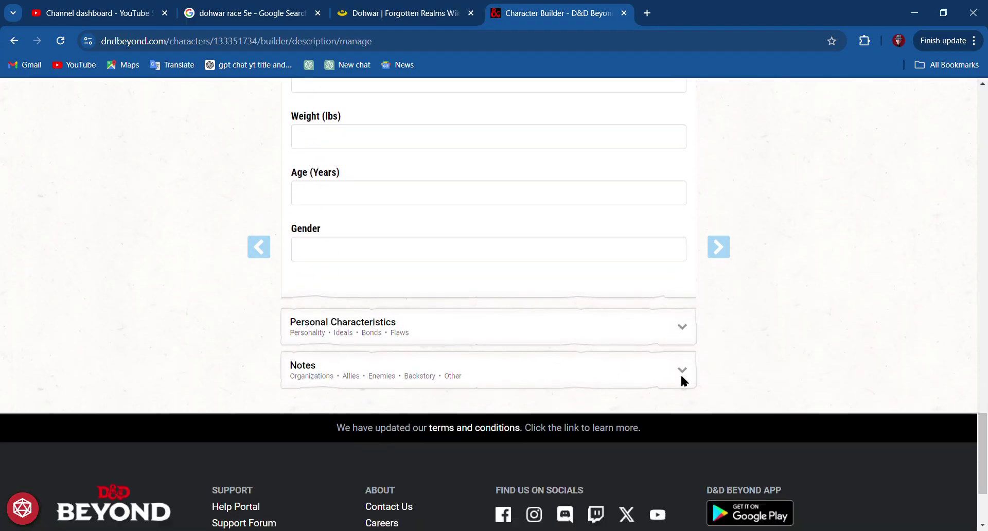
Expand Personal Characteristics and read the guidance for adding personality traits and flaws, closing each dialog without an entry.
{"action": "left_click", "coordinate": [693, 319]}
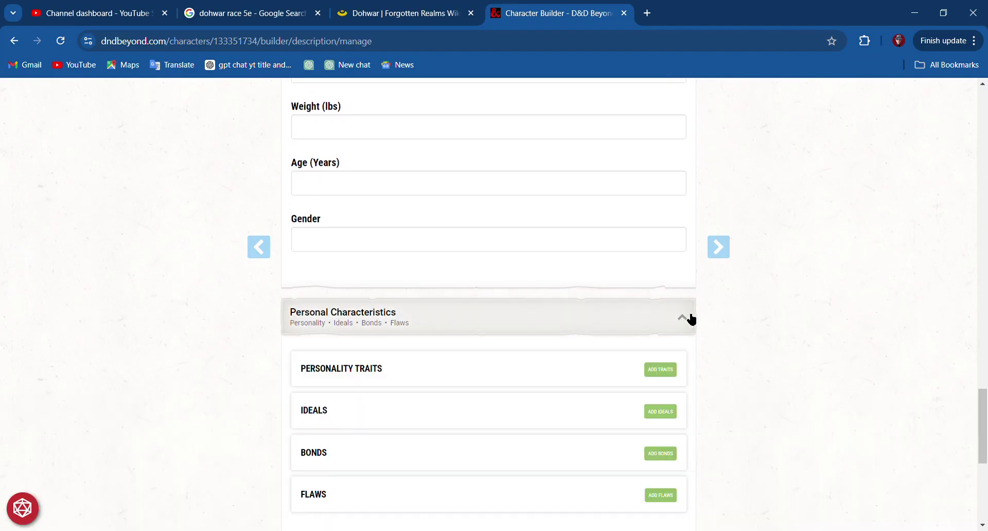
{"action": "scroll", "coordinate": [689, 318], "scroll_direction": "down", "scroll_amount": 2}
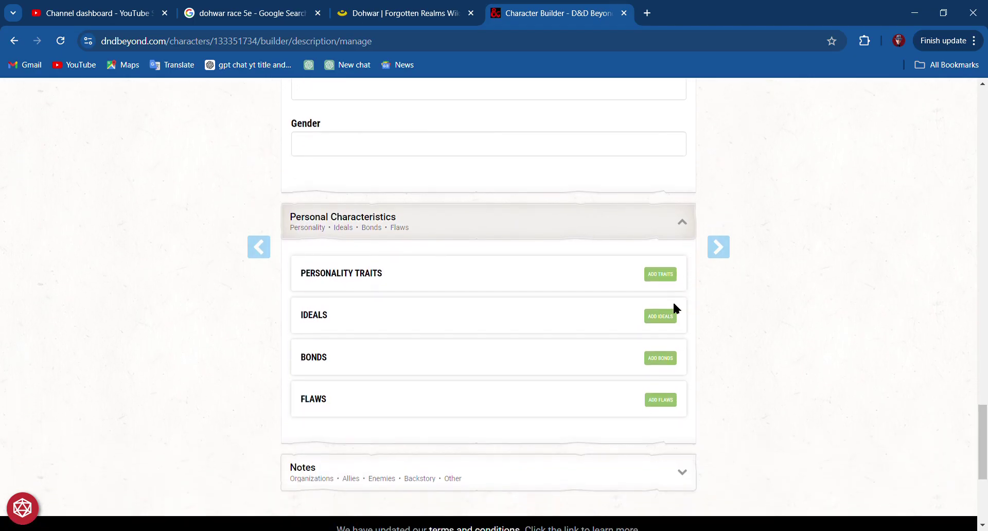
{"action": "left_click", "coordinate": [660, 265]}
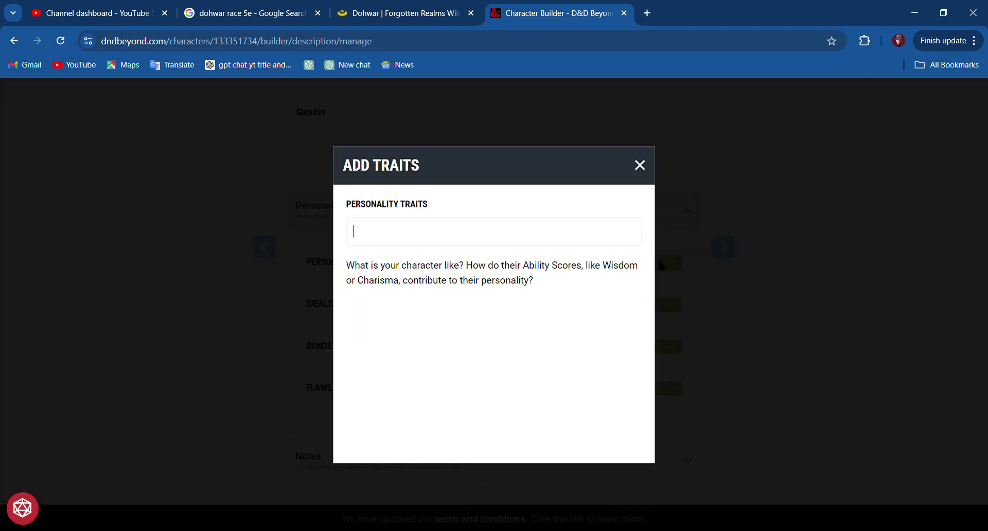
{"action": "left_click", "coordinate": [644, 171]}
{"action": "scroll", "coordinate": [594, 323], "scroll_direction": "down", "scroll_amount": 4}
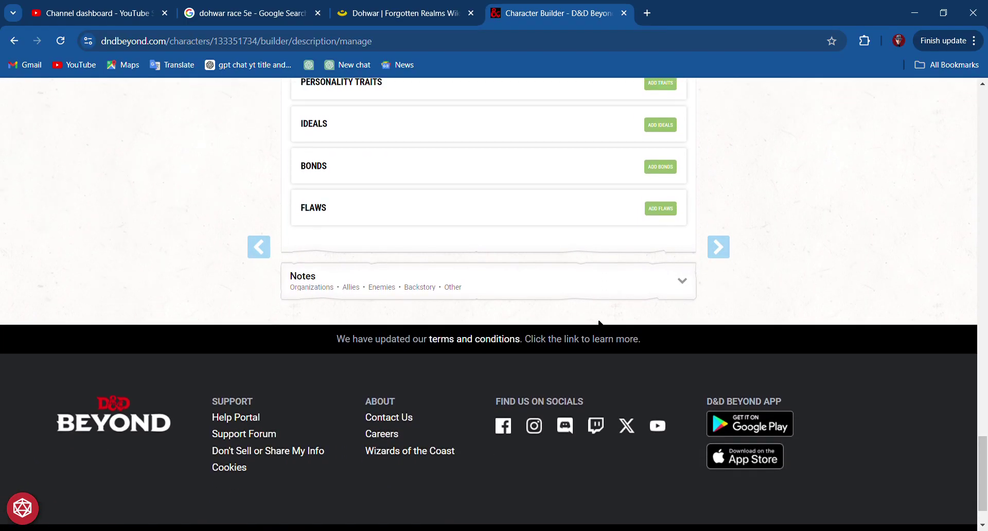
{"action": "scroll", "coordinate": [599, 324], "scroll_direction": "up", "scroll_amount": 1}
{"action": "left_click", "coordinate": [657, 273]}
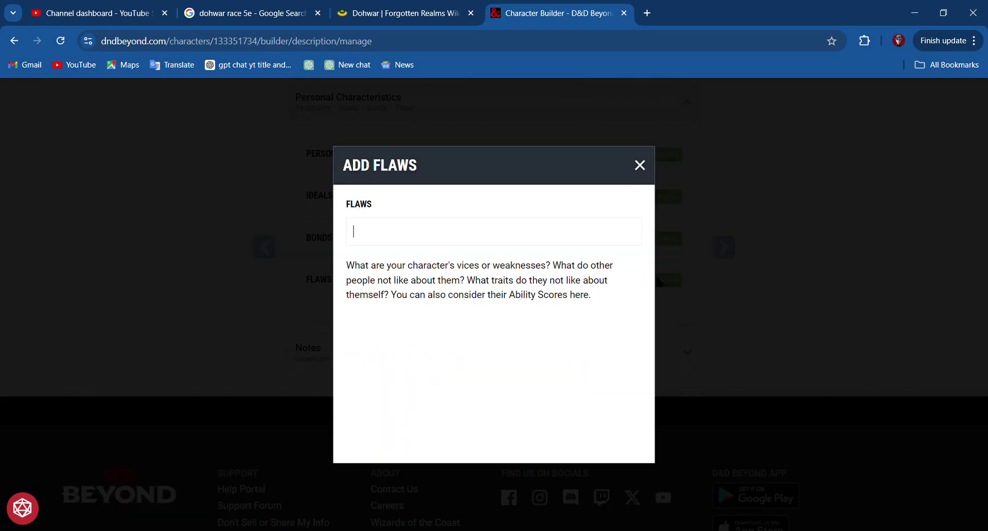
{"action": "left_click", "coordinate": [640, 168]}
{"action": "scroll", "coordinate": [545, 264], "scroll_direction": "down", "scroll_amount": 2}
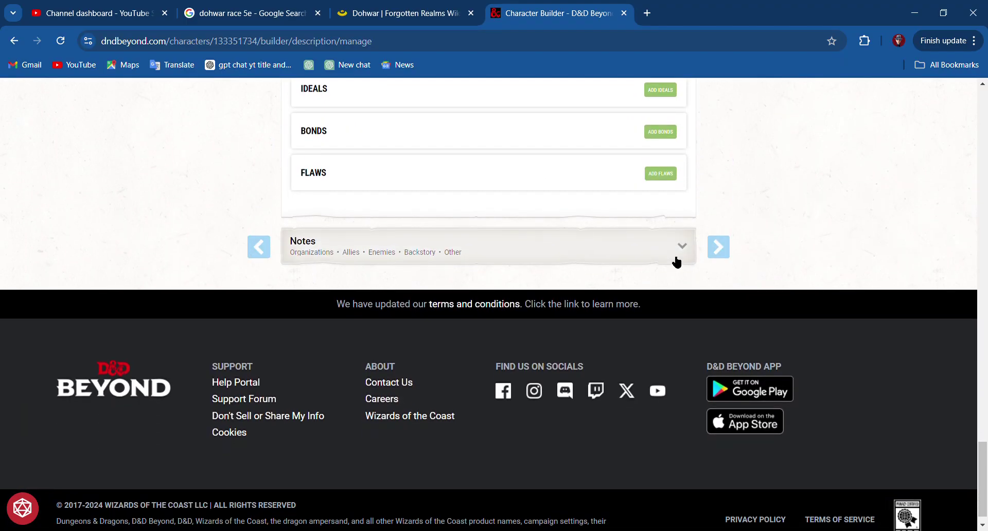
Glance into the Notes section, leave the background stage, and continue past the species introduction to the species selection list.
{"action": "left_click", "coordinate": [682, 248]}
{"action": "left_click", "coordinate": [682, 248]}
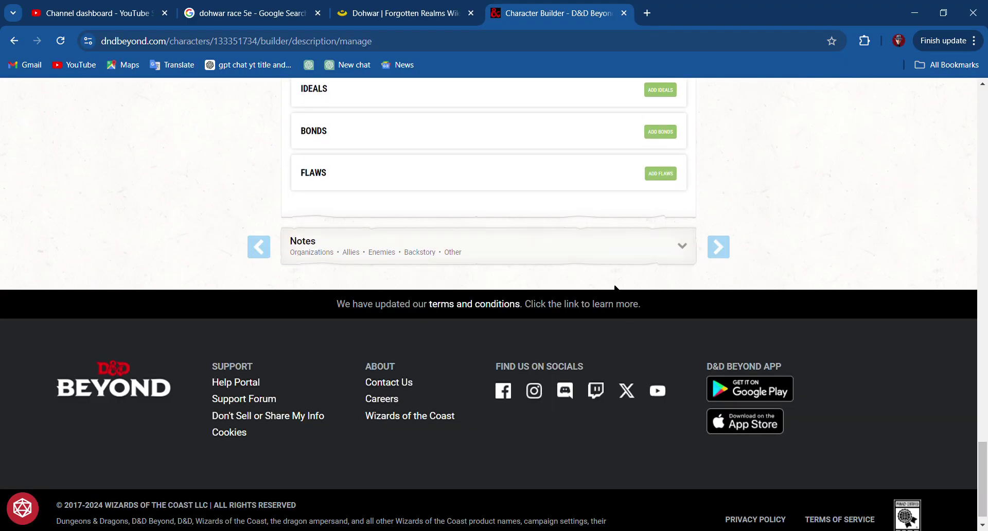
{"action": "scroll", "coordinate": [614, 288], "scroll_direction": "up", "scroll_amount": 15}
{"action": "scroll", "coordinate": [617, 290], "scroll_direction": "up", "scroll_amount": 20}
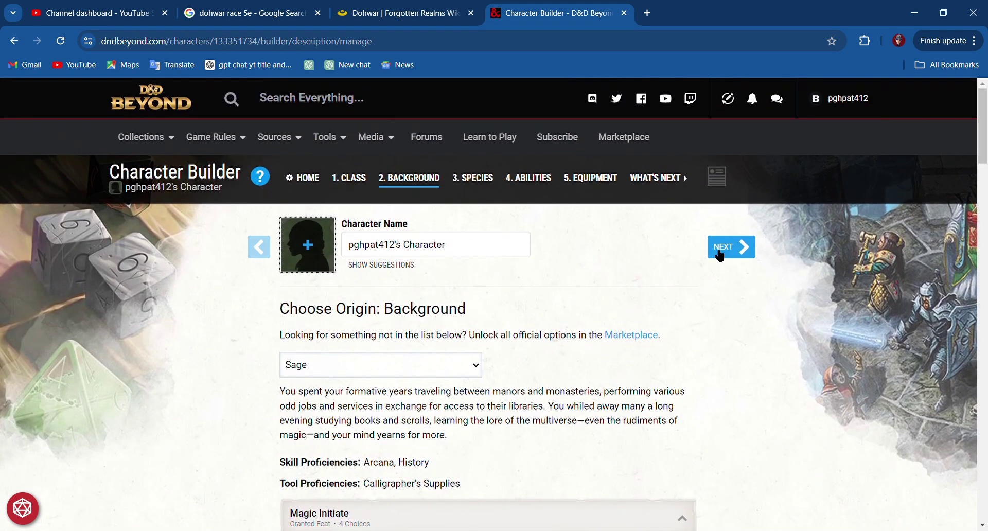
{"action": "left_click", "coordinate": [720, 248]}
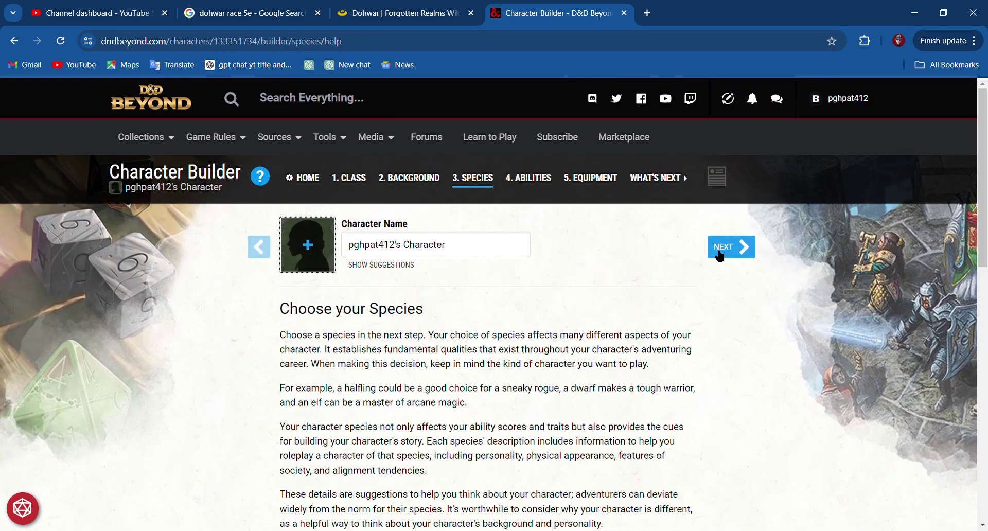
{"action": "scroll", "coordinate": [551, 345], "scroll_direction": "down", "scroll_amount": 5}
{"action": "scroll", "coordinate": [551, 348], "scroll_direction": "down", "scroll_amount": 6}
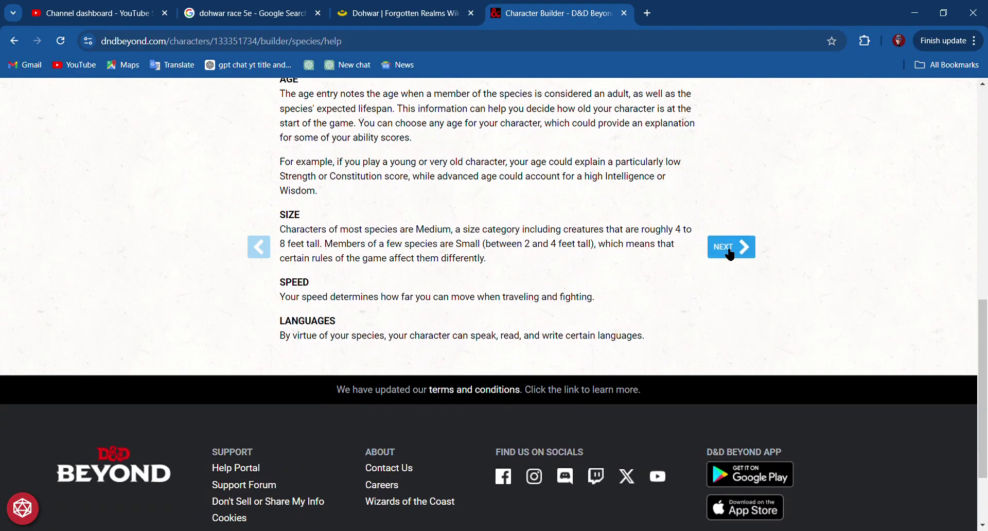
{"action": "left_click", "coordinate": [728, 248]}
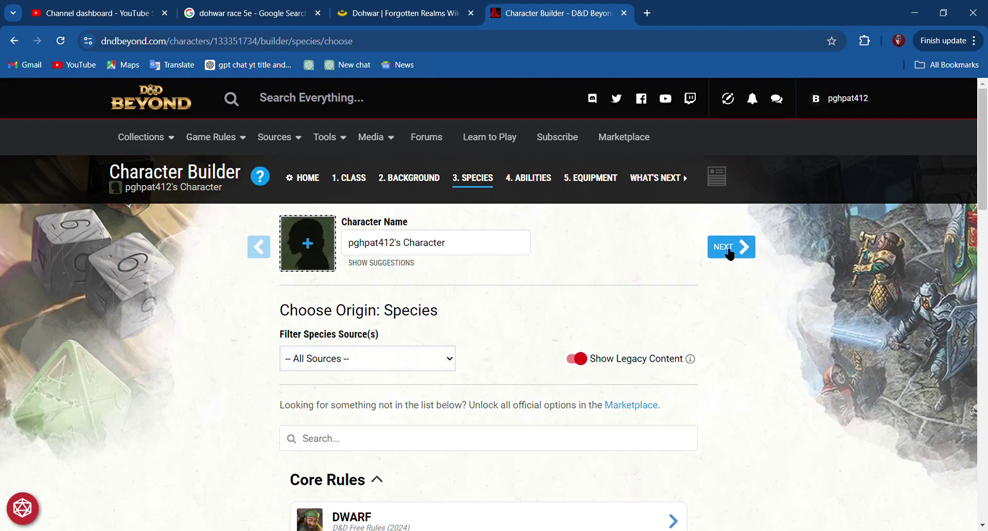
Choose Elf from the Core Rules species (D&D Free Rules 2024), reading through its traits before confirming the choice.
{"action": "scroll", "coordinate": [406, 329], "scroll_direction": "down", "scroll_amount": 4}
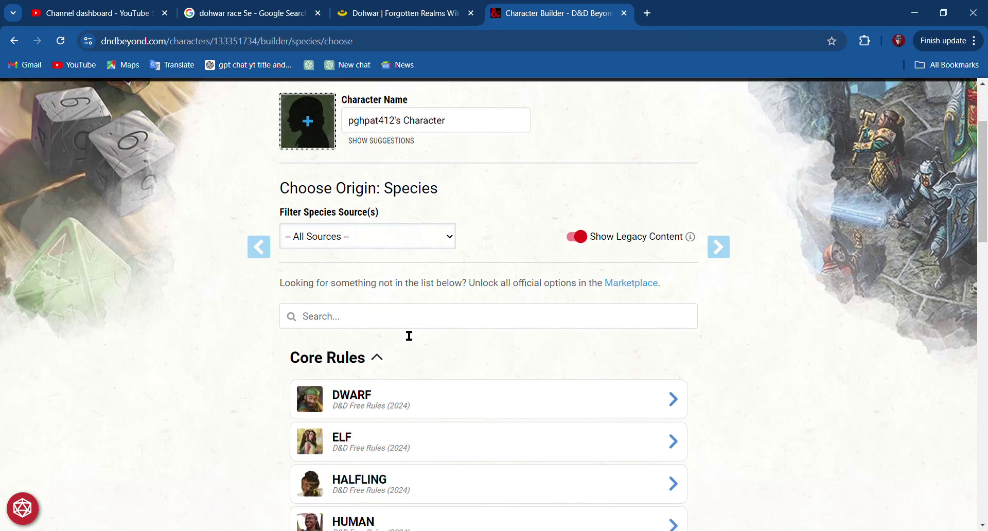
{"action": "scroll", "coordinate": [424, 333], "scroll_direction": "down", "scroll_amount": 2}
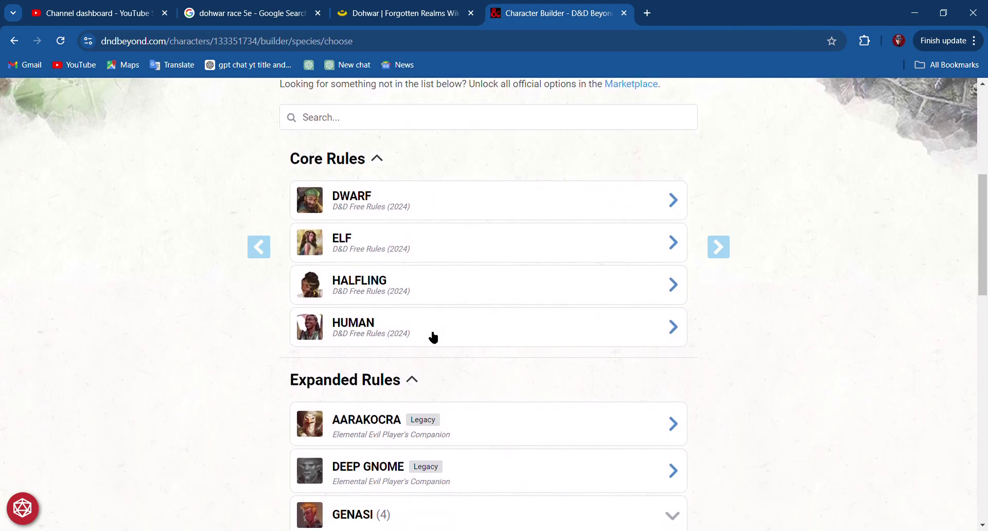
{"action": "scroll", "coordinate": [433, 337], "scroll_direction": "down", "scroll_amount": 6}
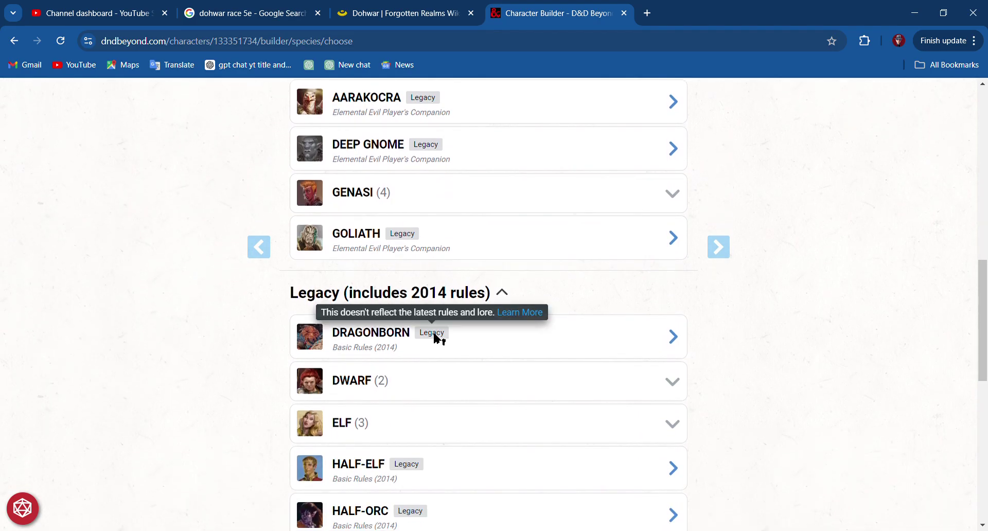
{"action": "scroll", "coordinate": [505, 412], "scroll_direction": "up", "scroll_amount": 8}
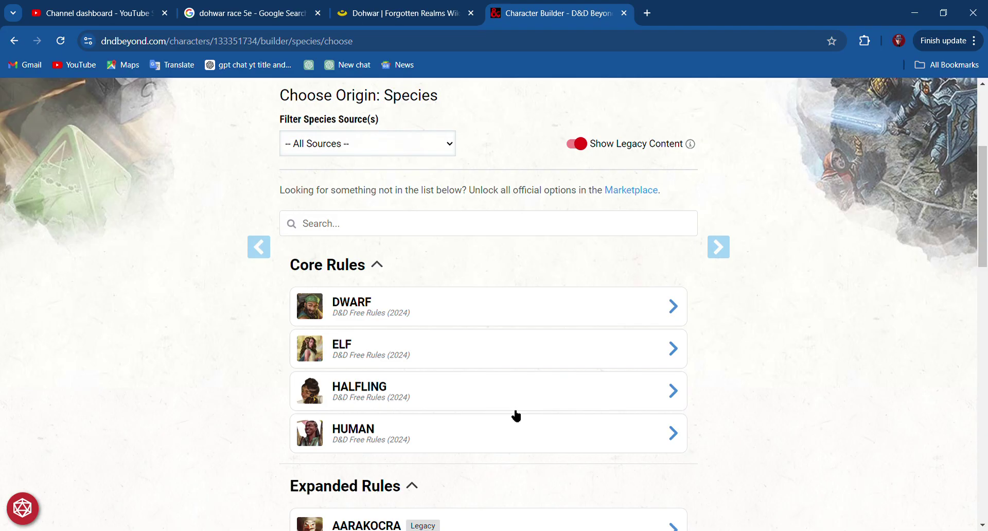
{"action": "left_click", "coordinate": [681, 354]}
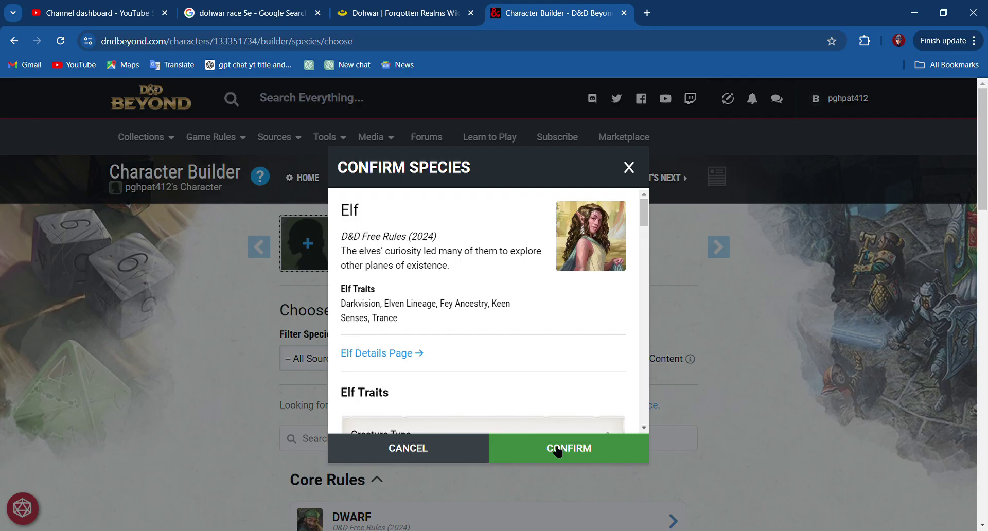
{"action": "scroll", "coordinate": [537, 402], "scroll_direction": "down", "scroll_amount": 4}
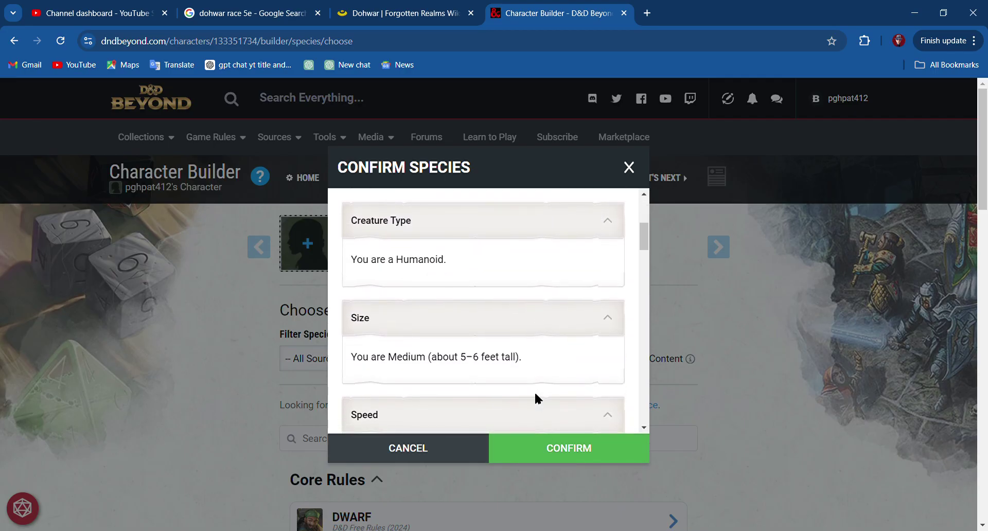
{"action": "scroll", "coordinate": [535, 398], "scroll_direction": "down", "scroll_amount": 4}
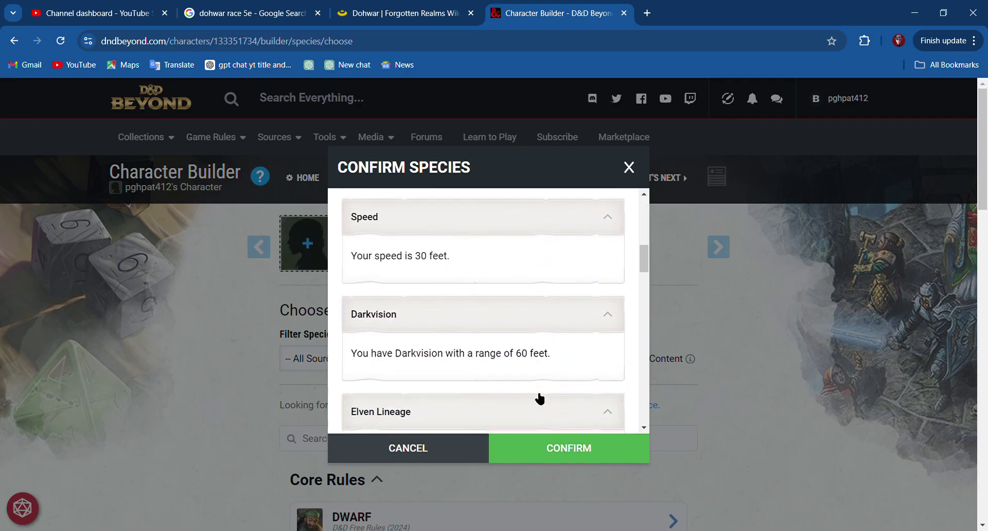
{"action": "scroll", "coordinate": [539, 398], "scroll_direction": "down", "scroll_amount": 8}
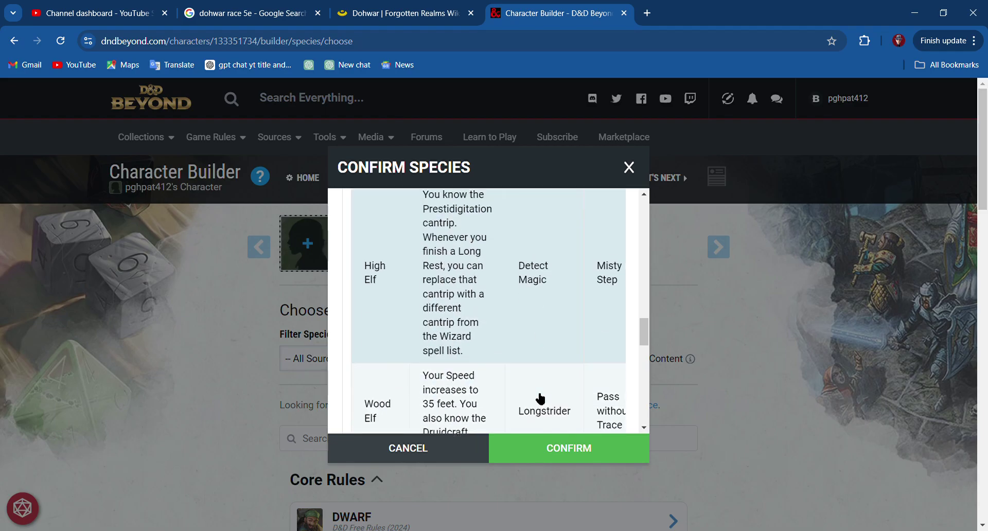
{"action": "scroll", "coordinate": [540, 399], "scroll_direction": "up", "scroll_amount": 6}
{"action": "scroll", "coordinate": [539, 398], "scroll_direction": "down", "scroll_amount": 5}
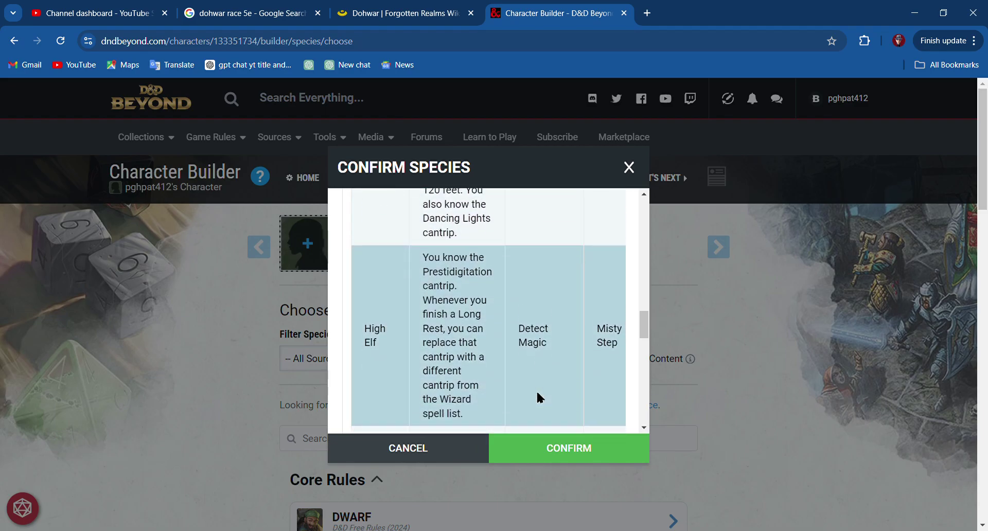
{"action": "scroll", "coordinate": [538, 398], "scroll_direction": "down", "scroll_amount": 6}
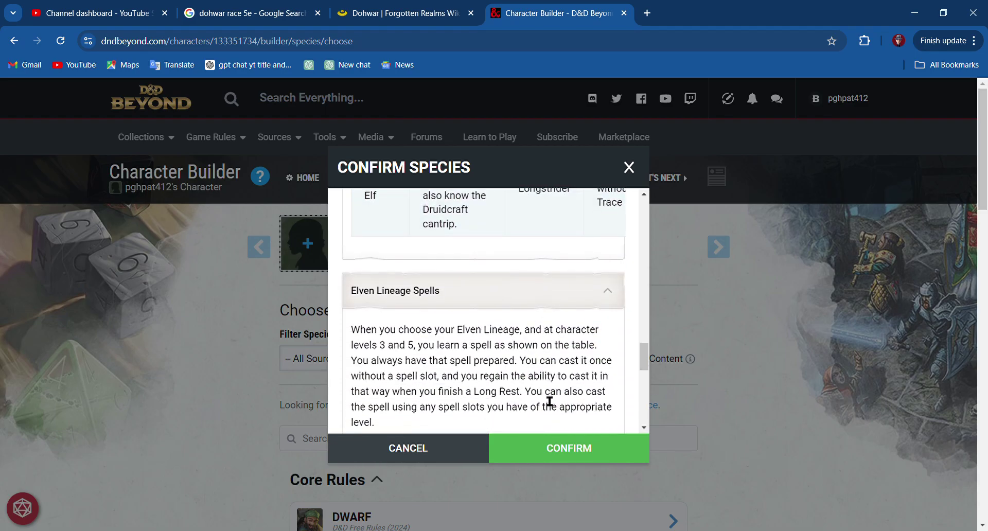
{"action": "scroll", "coordinate": [549, 401], "scroll_direction": "up", "scroll_amount": 12}
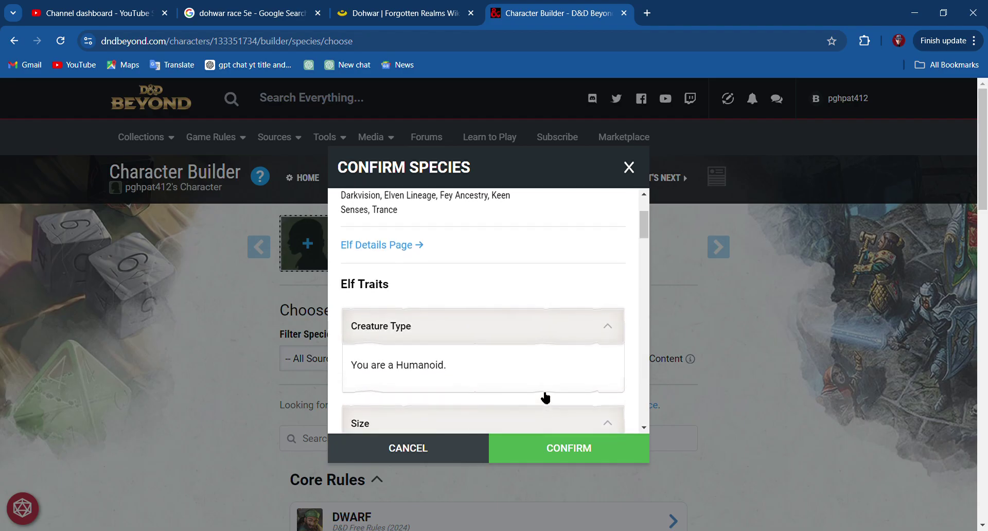
{"action": "left_click", "coordinate": [598, 455]}
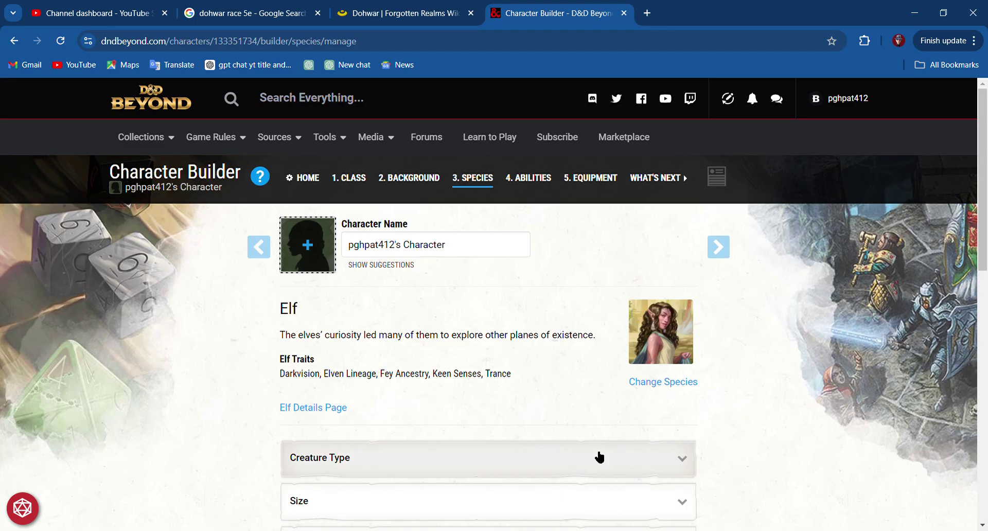
Review the Elf's Creature Type, Size, Speed and Darkvision traits, collapsing each one after reading it.
{"action": "scroll", "coordinate": [600, 456], "scroll_direction": "down", "scroll_amount": 2}
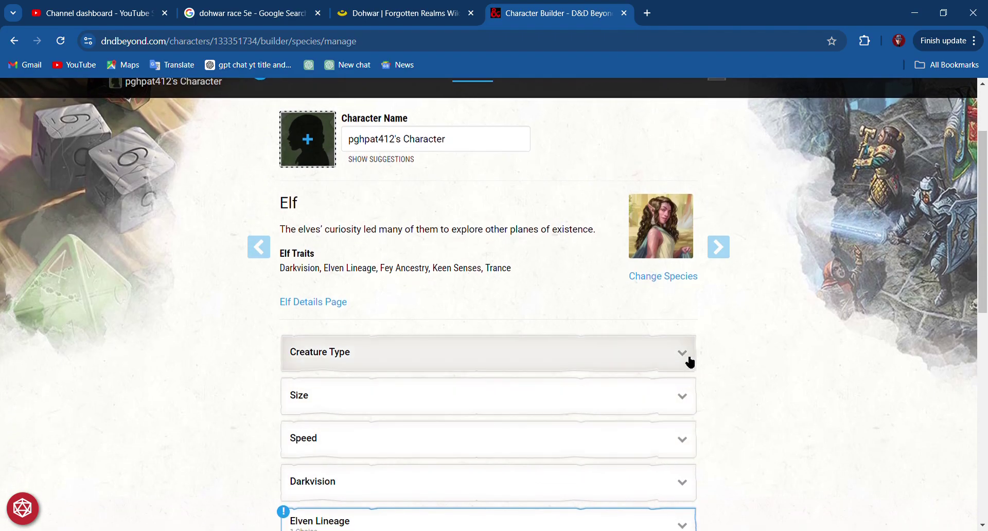
{"action": "left_click", "coordinate": [689, 361]}
{"action": "left_click", "coordinate": [686, 366]}
{"action": "left_click", "coordinate": [684, 406]}
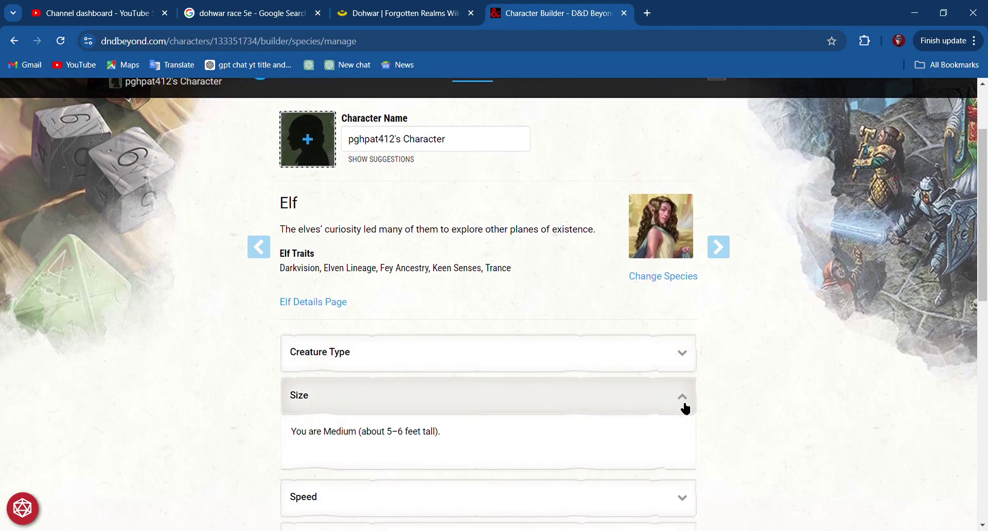
{"action": "left_click", "coordinate": [685, 408]}
{"action": "left_click", "coordinate": [686, 447]}
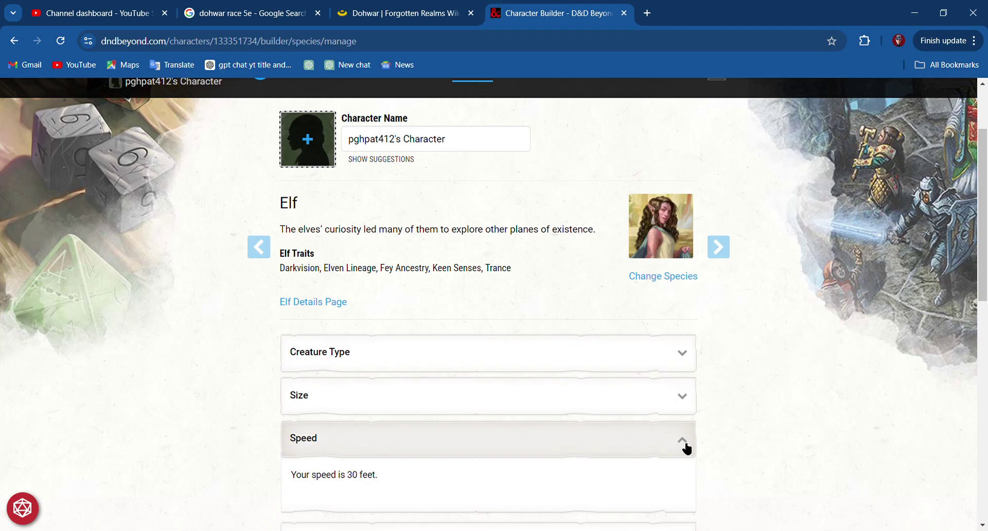
{"action": "left_click", "coordinate": [686, 445]}
{"action": "scroll", "coordinate": [681, 443], "scroll_direction": "down", "scroll_amount": 4}
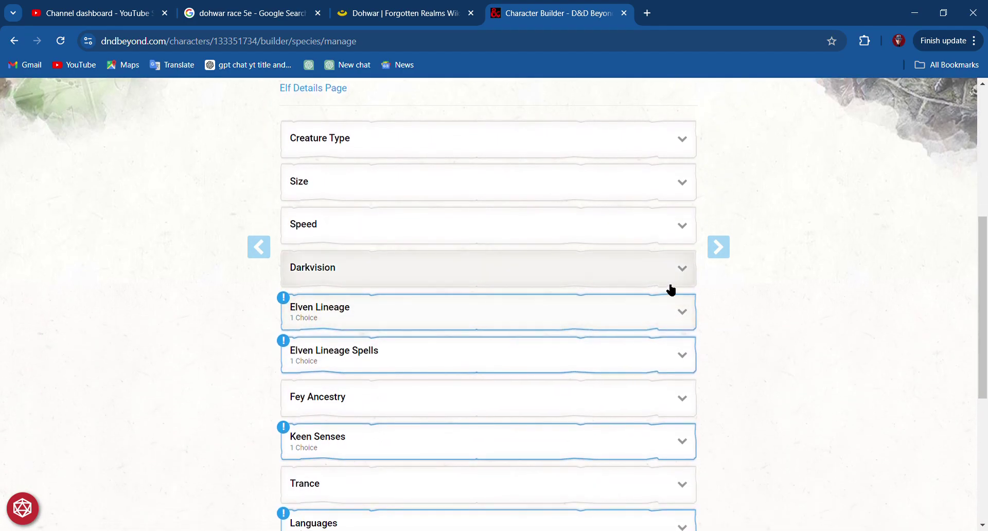
{"action": "left_click", "coordinate": [686, 274]}
{"action": "left_click", "coordinate": [686, 274]}
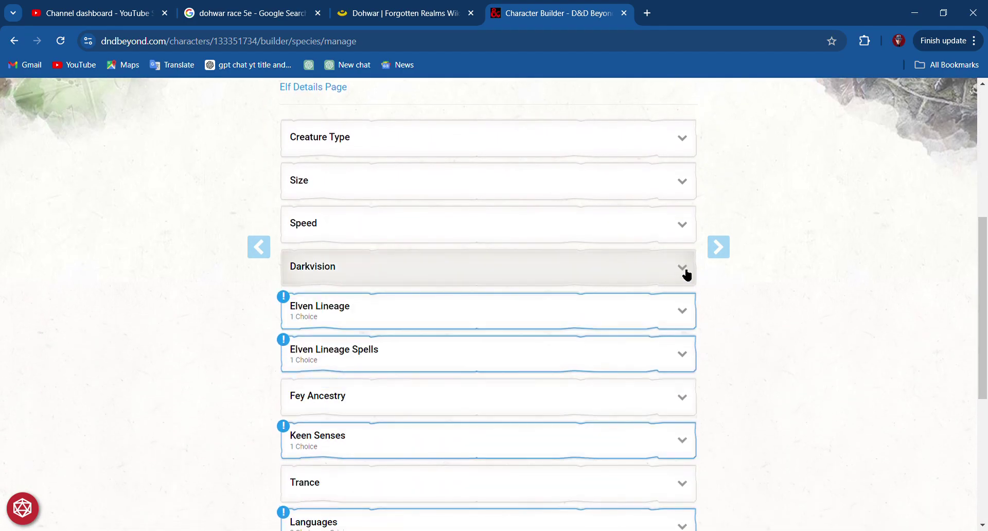
Compare the lineages in the Elven Lineages table and set the Elven Lineage choice to High Elf Lineage.
{"action": "left_click", "coordinate": [687, 319]}
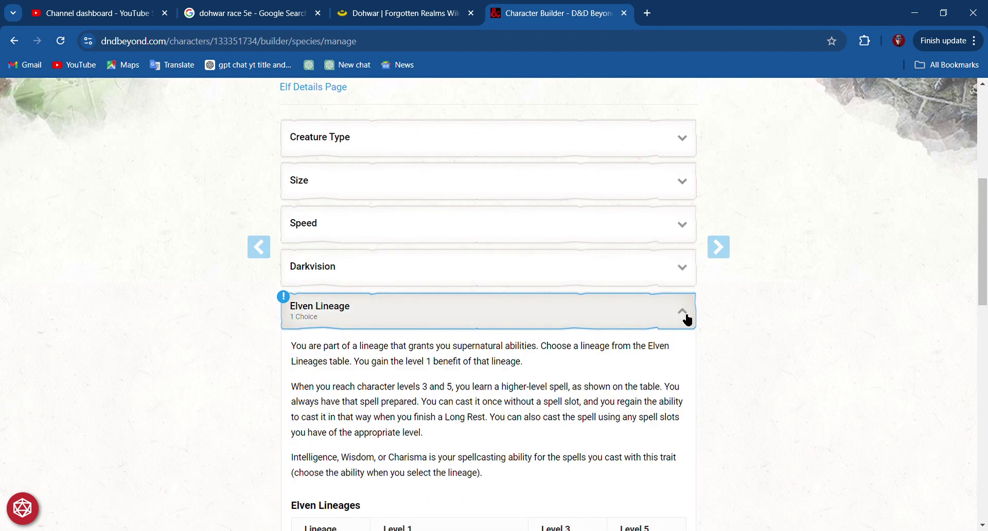
{"action": "scroll", "coordinate": [687, 319], "scroll_direction": "down", "scroll_amount": 3}
{"action": "scroll", "coordinate": [687, 319], "scroll_direction": "down", "scroll_amount": 3}
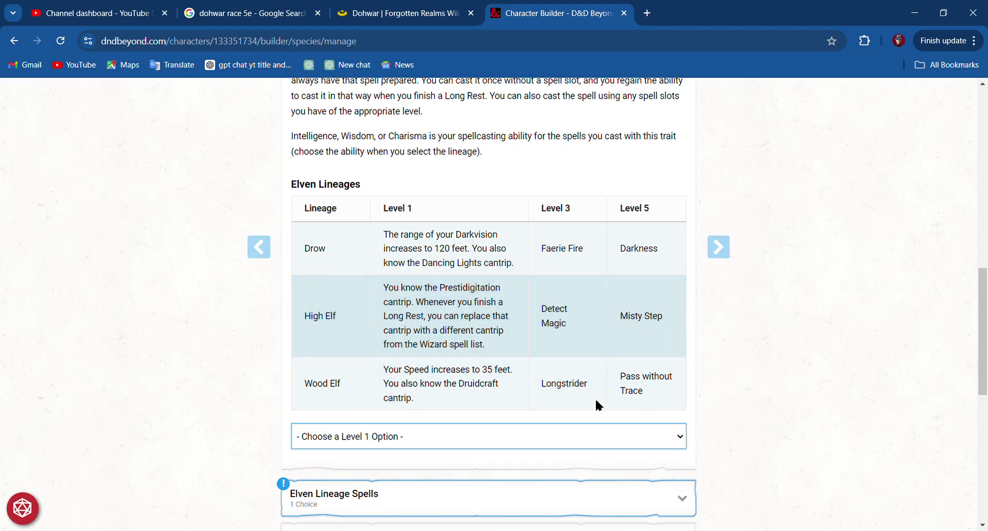
{"action": "left_click", "coordinate": [642, 485]}
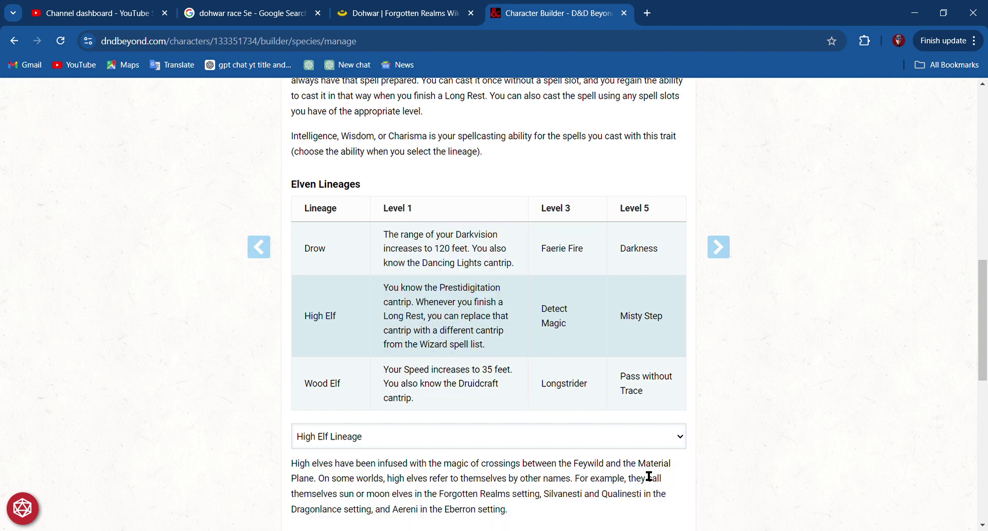
Set the Elven Lineage Spells option to High Elf - Intelligence.
{"action": "scroll", "coordinate": [649, 476], "scroll_direction": "down", "scroll_amount": 4}
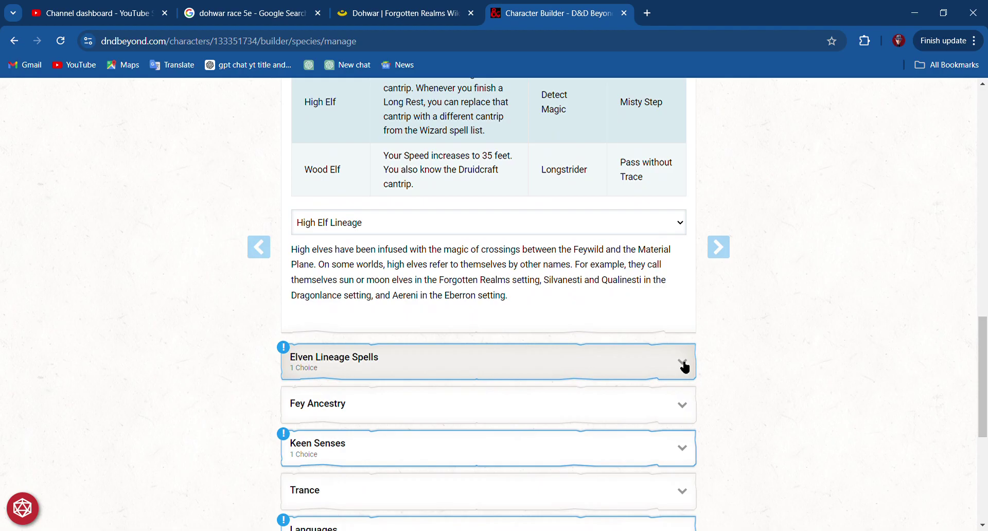
{"action": "left_click", "coordinate": [683, 364]}
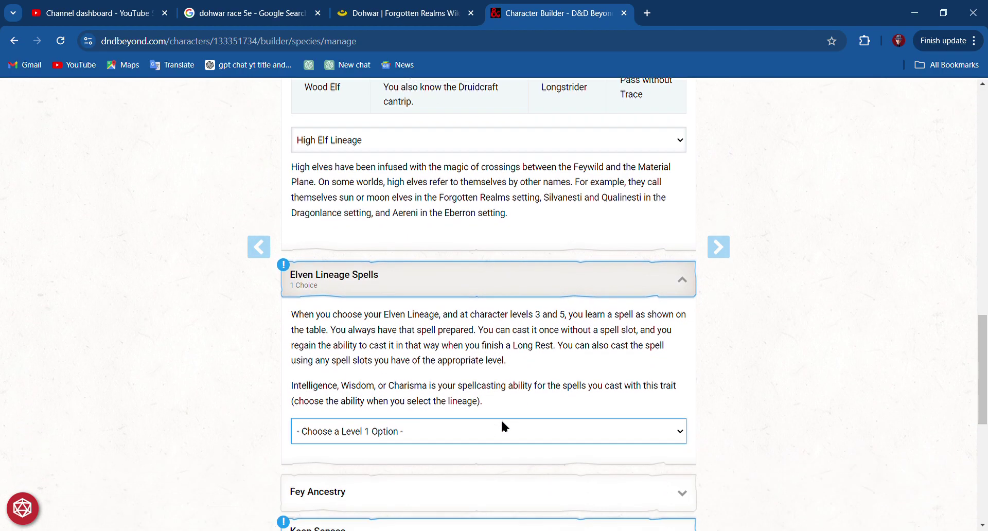
{"action": "scroll", "coordinate": [501, 419], "scroll_direction": "down", "scroll_amount": 3}
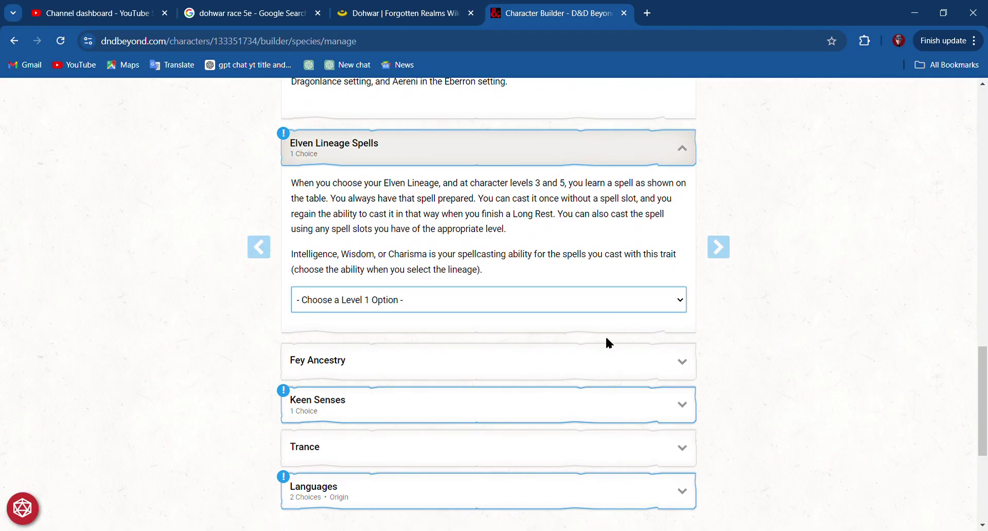
{"action": "left_click", "coordinate": [396, 348]}
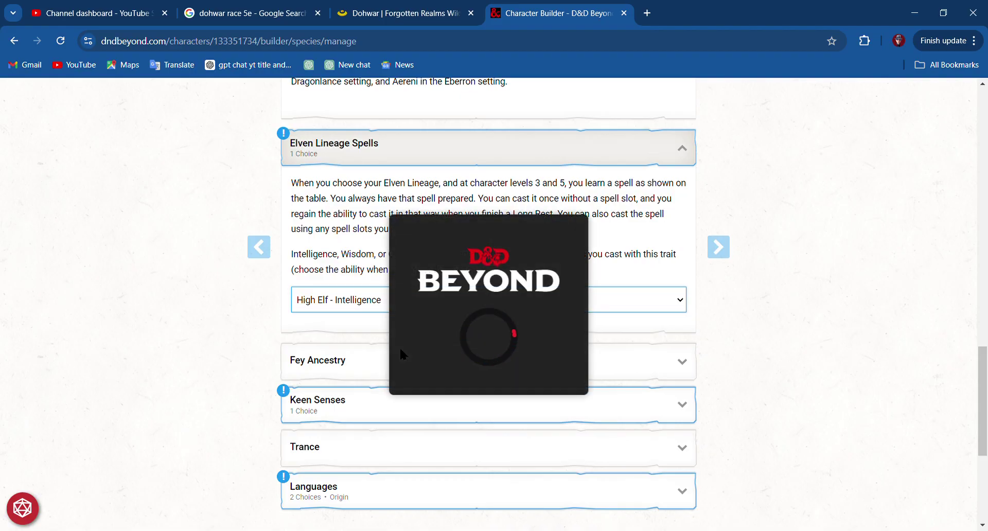
Set the Keen Senses skill proficiency to Perception.
{"action": "scroll", "coordinate": [400, 350], "scroll_direction": "down", "scroll_amount": 2}
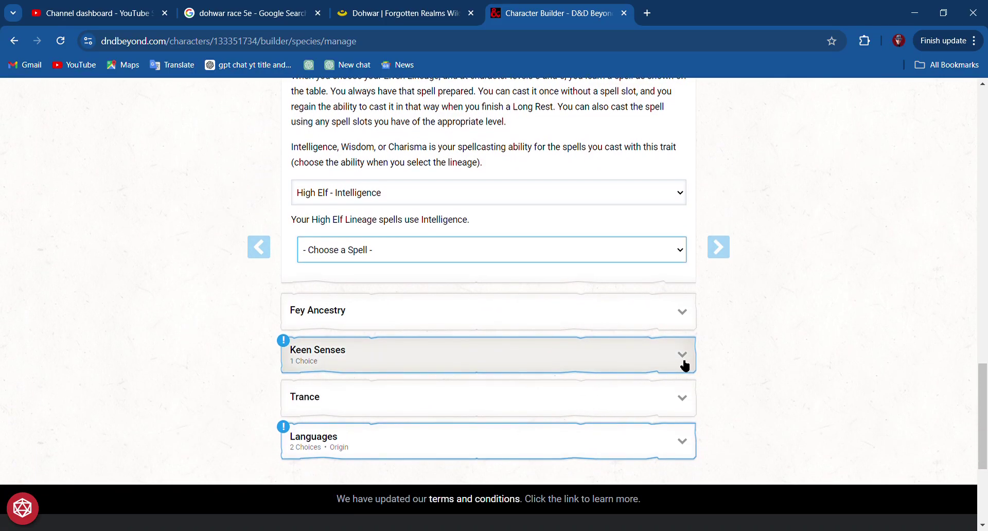
{"action": "left_click", "coordinate": [685, 365]}
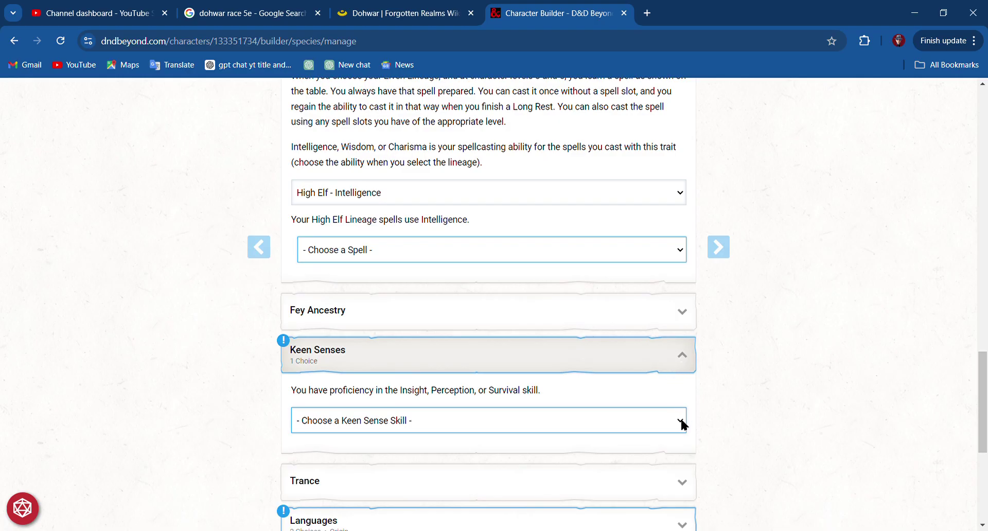
{"action": "left_click", "coordinate": [627, 449]}
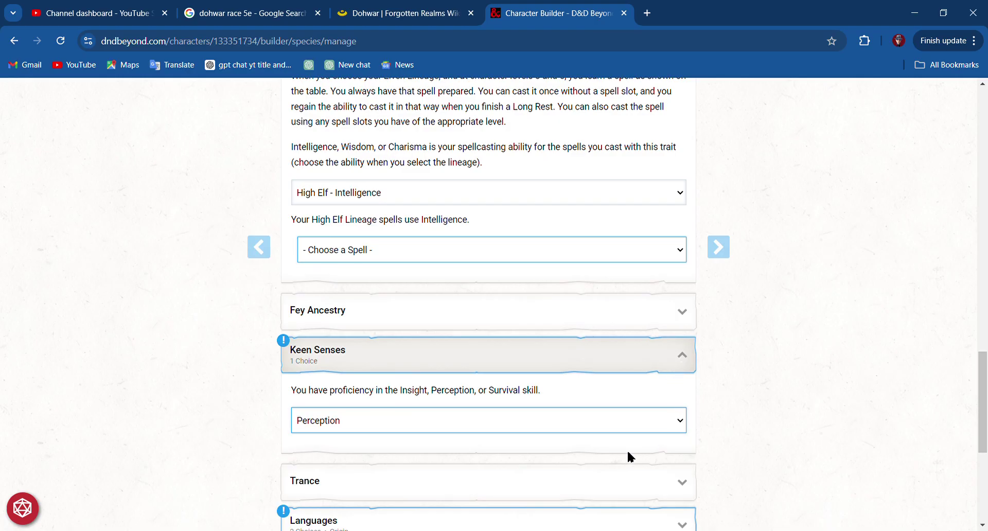
Set the two standard language choices in the Languages trait to Draconic and Elvish.
{"action": "scroll", "coordinate": [628, 456], "scroll_direction": "down", "scroll_amount": 3}
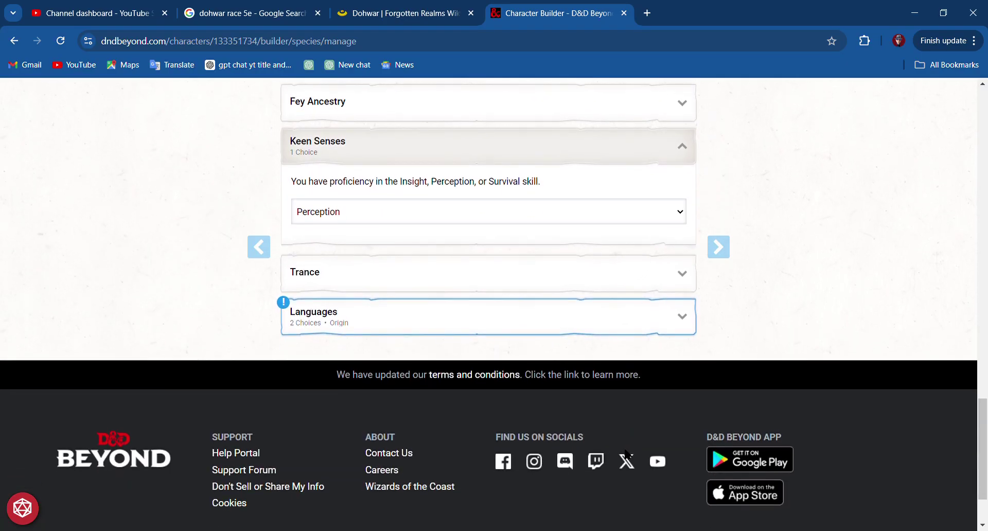
{"action": "left_click", "coordinate": [684, 311]}
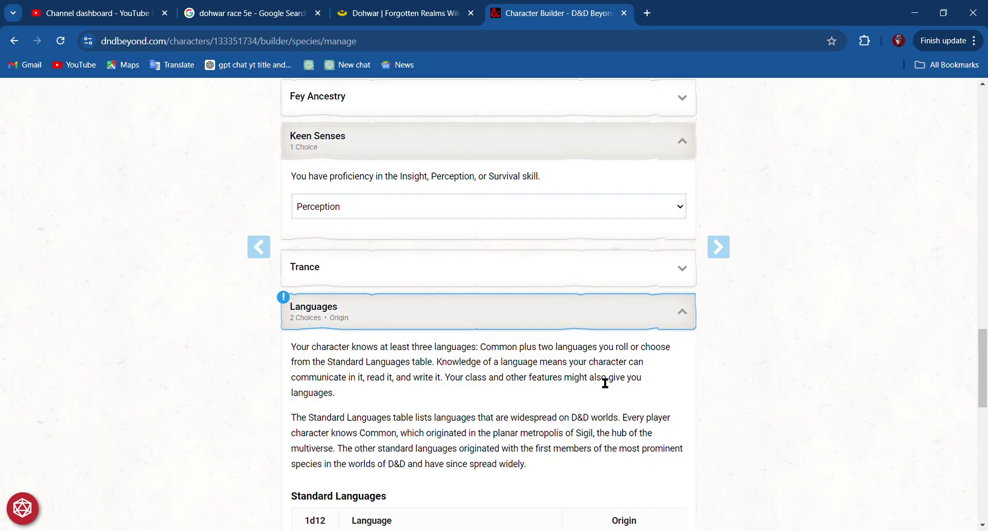
{"action": "scroll", "coordinate": [597, 383], "scroll_direction": "down", "scroll_amount": 4}
{"action": "scroll", "coordinate": [595, 387], "scroll_direction": "down", "scroll_amount": 2}
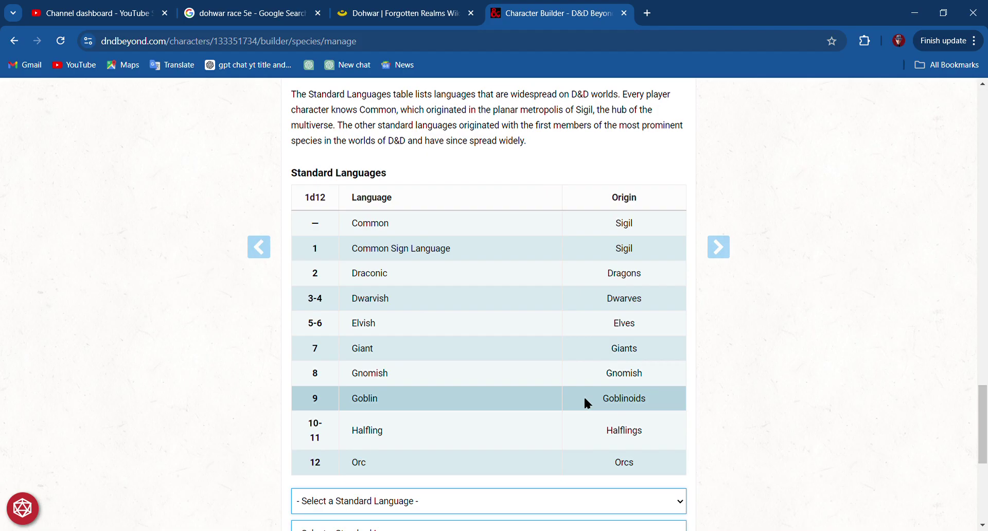
{"action": "scroll", "coordinate": [584, 395], "scroll_direction": "down", "scroll_amount": 4}
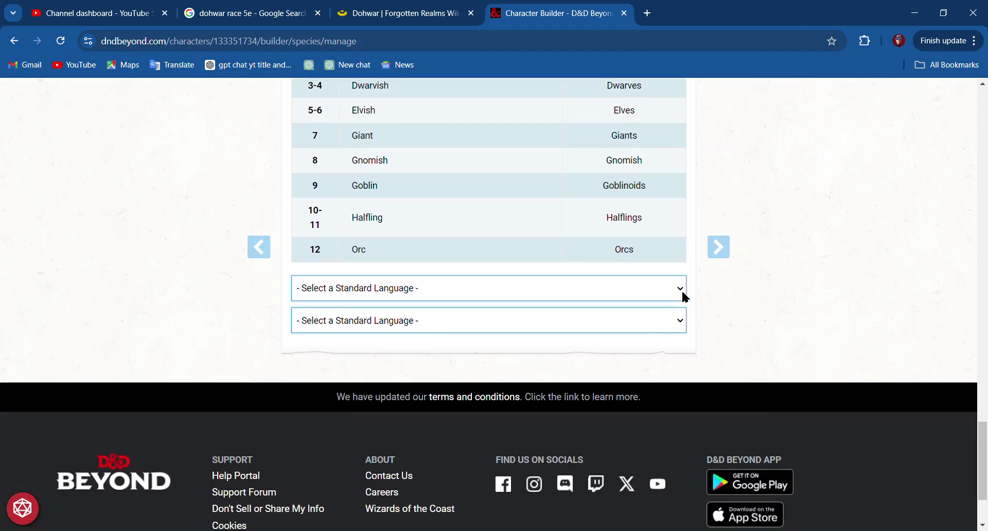
{"action": "left_click", "coordinate": [537, 352]}
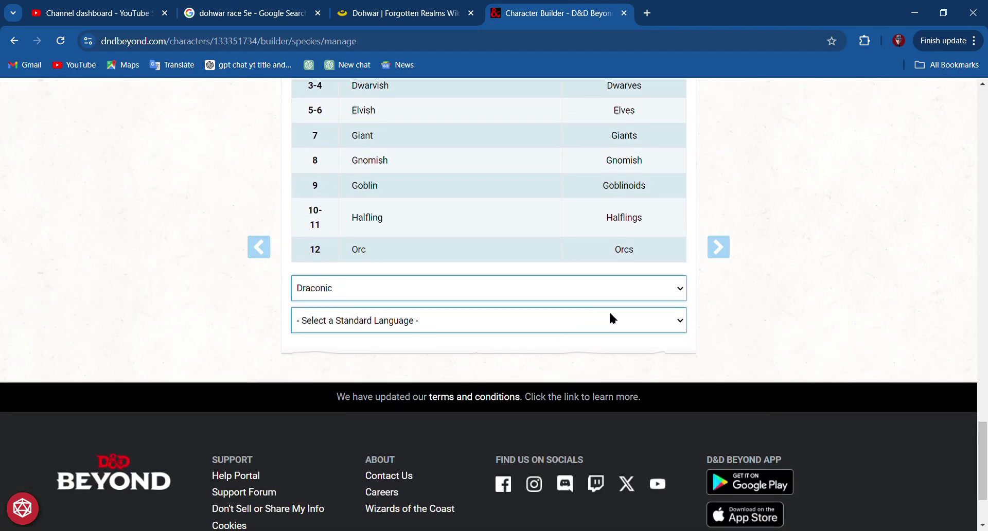
{"action": "left_click", "coordinate": [680, 320]}
{"action": "left_click", "coordinate": [575, 375]}
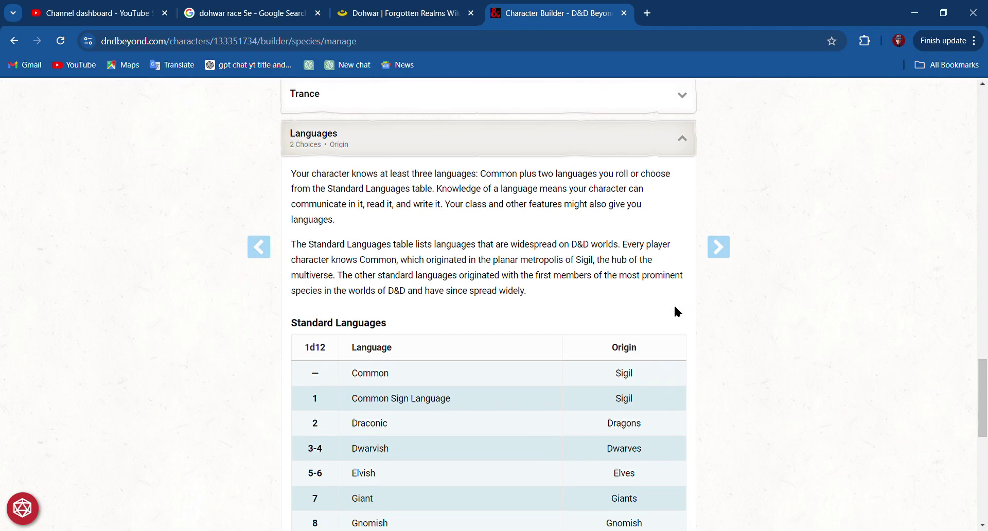
Choose Mage Hand as the High Elf cantrip in the Elven Lineage Spells trait.
{"action": "scroll", "coordinate": [674, 311], "scroll_direction": "up", "scroll_amount": 9}
{"action": "scroll", "coordinate": [674, 312], "scroll_direction": "down", "scroll_amount": 2}
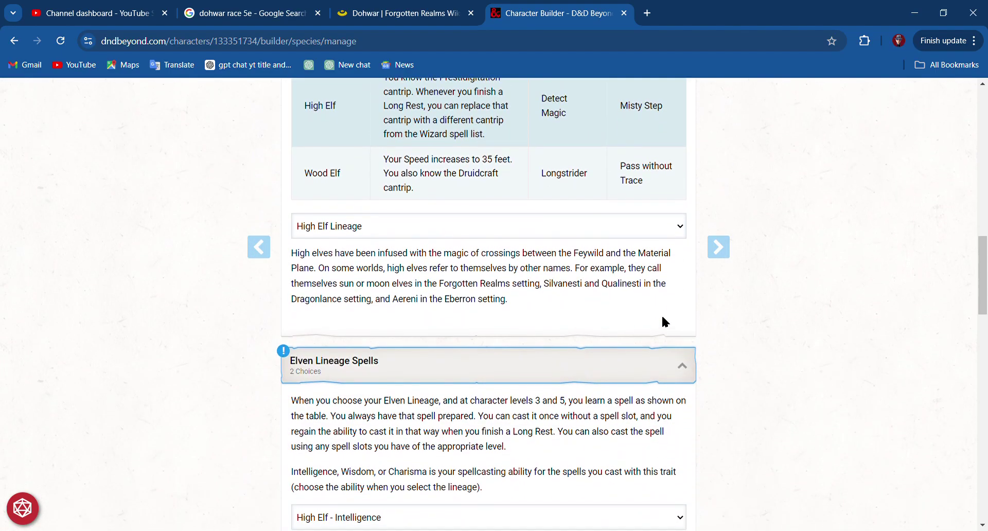
{"action": "left_click", "coordinate": [684, 367]}
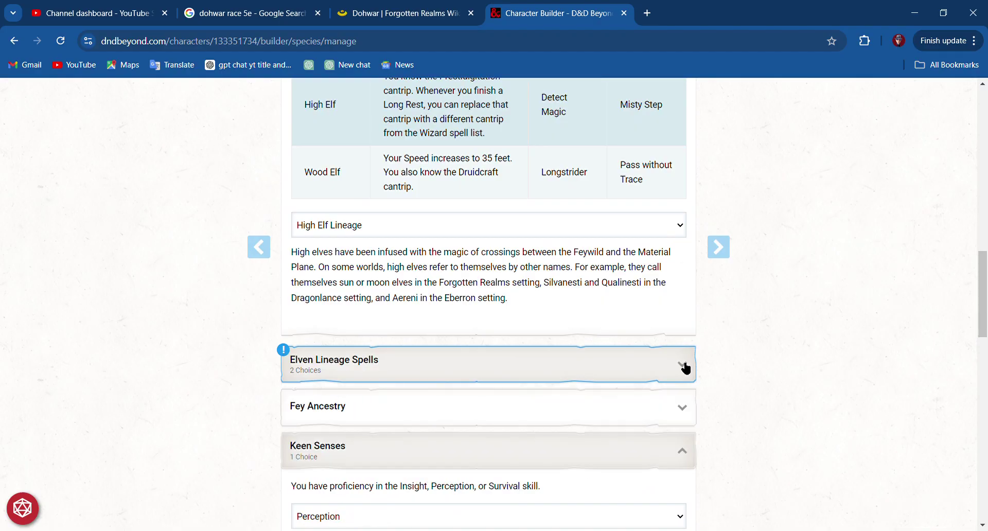
{"action": "scroll", "coordinate": [686, 369], "scroll_direction": "down", "scroll_amount": 3}
{"action": "scroll", "coordinate": [685, 368], "scroll_direction": "down", "scroll_amount": 7}
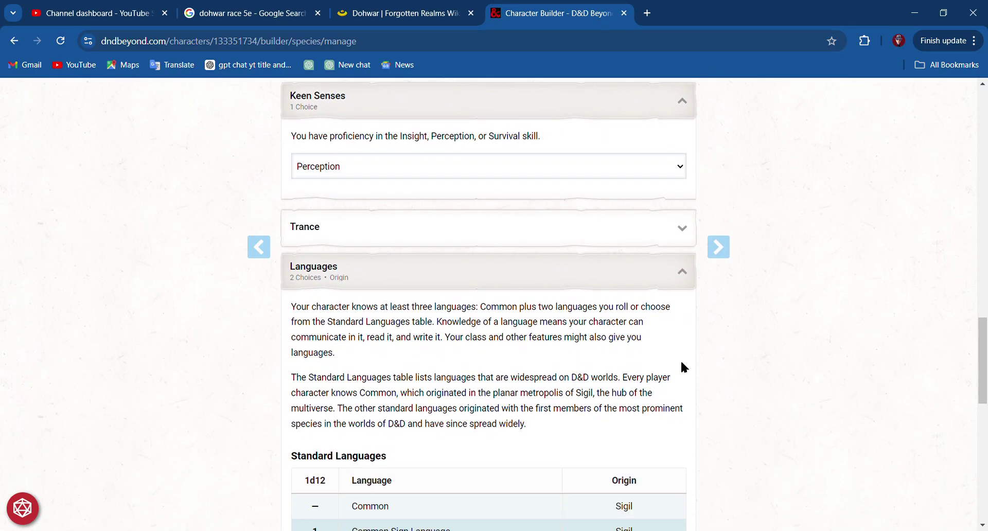
{"action": "scroll", "coordinate": [683, 366], "scroll_direction": "down", "scroll_amount": 3}
{"action": "scroll", "coordinate": [683, 366], "scroll_direction": "up", "scroll_amount": 11}
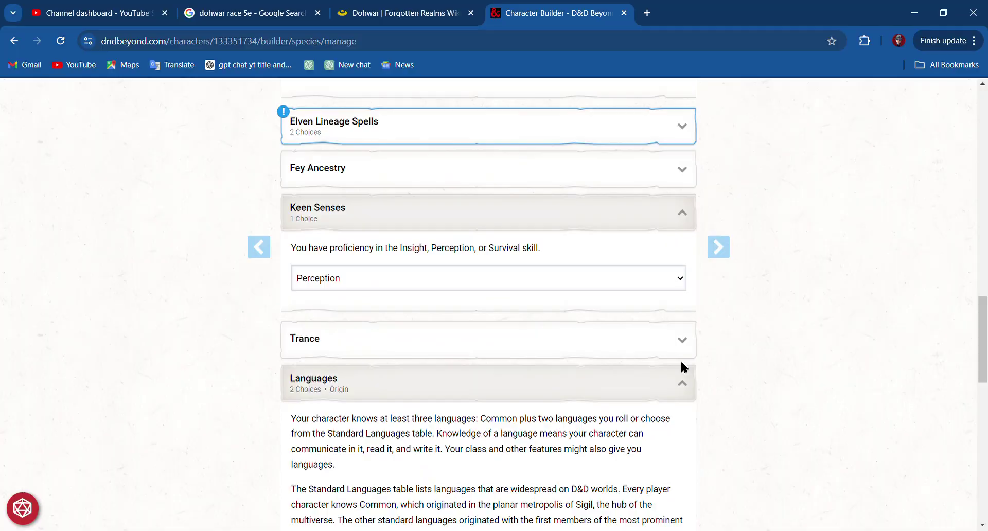
{"action": "scroll", "coordinate": [683, 369], "scroll_direction": "up", "scroll_amount": 4}
{"action": "scroll", "coordinate": [681, 360], "scroll_direction": "down", "scroll_amount": 4}
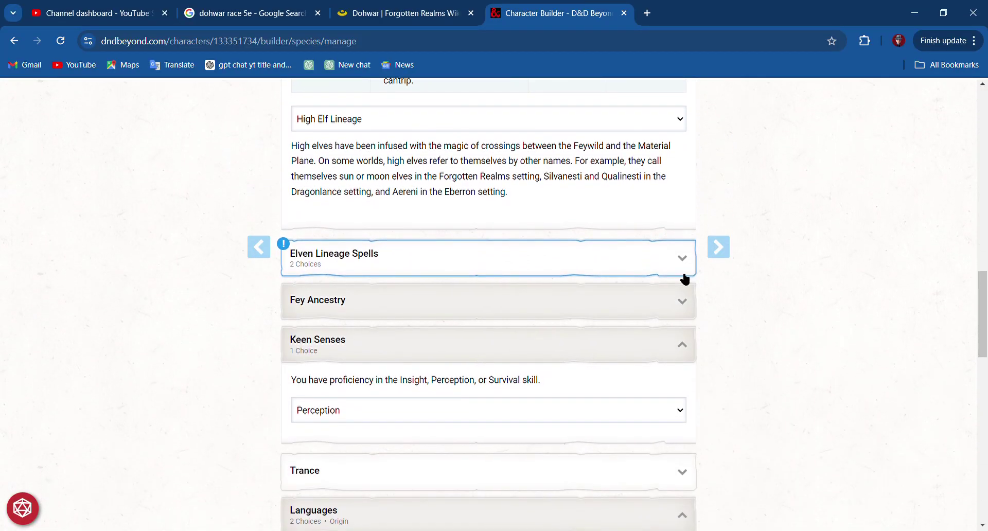
{"action": "left_click", "coordinate": [683, 258]}
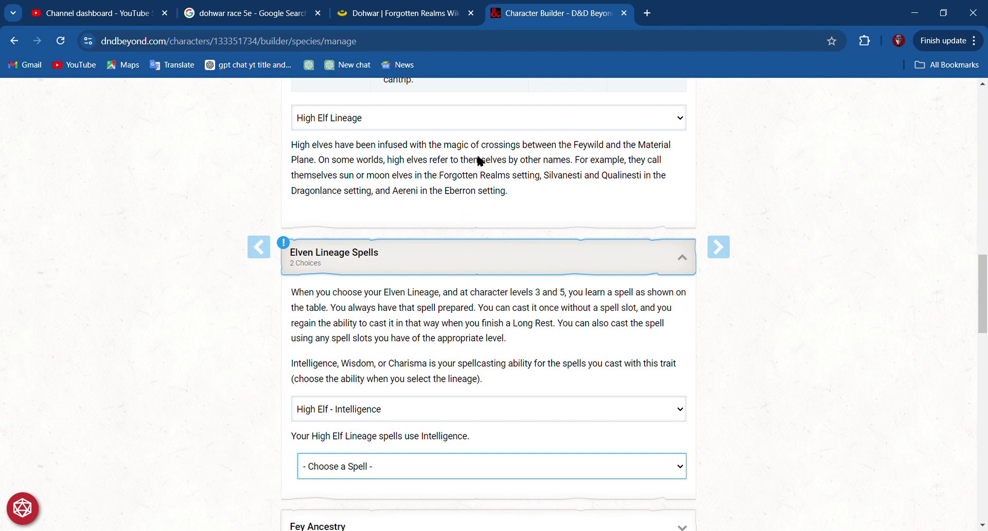
{"action": "left_click", "coordinate": [452, 244]}
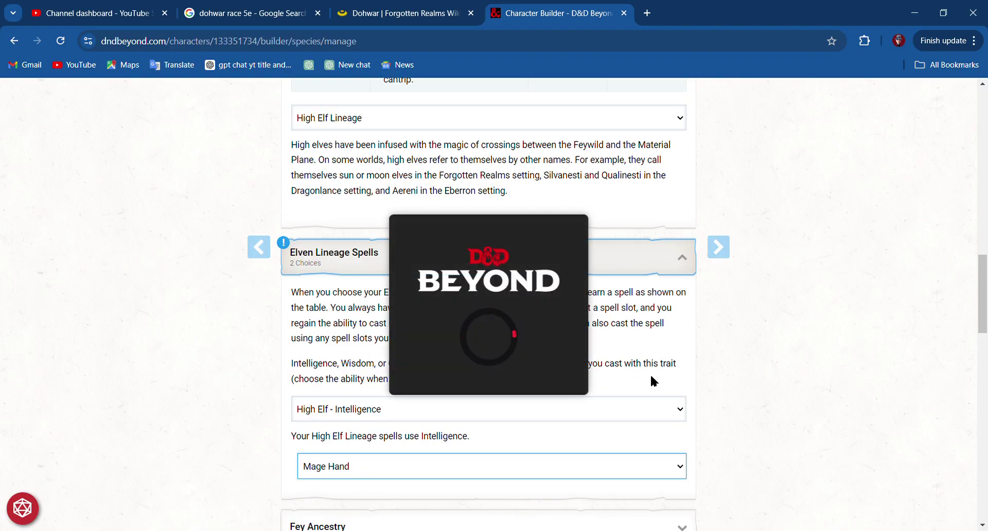
Check the Elf traits for open choices and proceed to the Abilities introduction, viewing its point cost table.
{"action": "scroll", "coordinate": [662, 380], "scroll_direction": "down", "scroll_amount": 4}
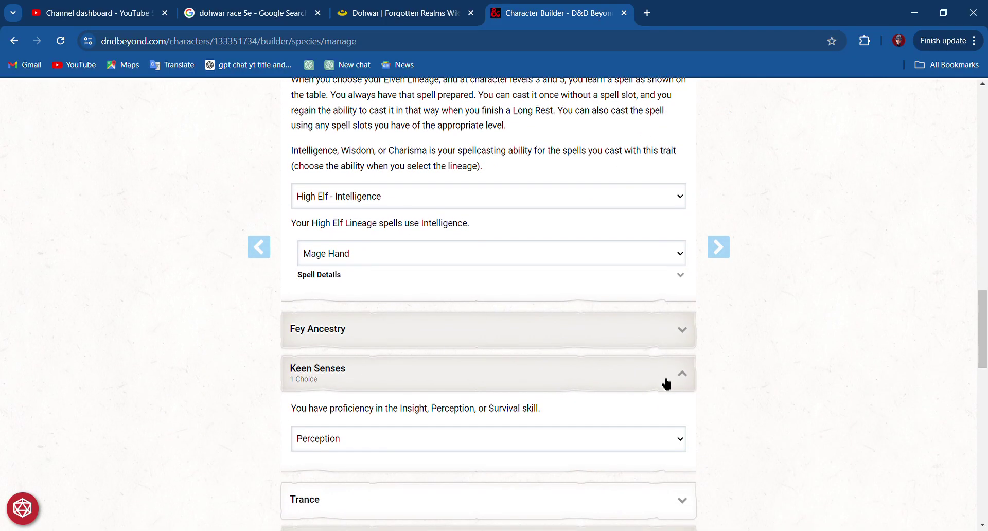
{"action": "scroll", "coordinate": [663, 381], "scroll_direction": "down", "scroll_amount": 6}
{"action": "scroll", "coordinate": [668, 381], "scroll_direction": "down", "scroll_amount": 10}
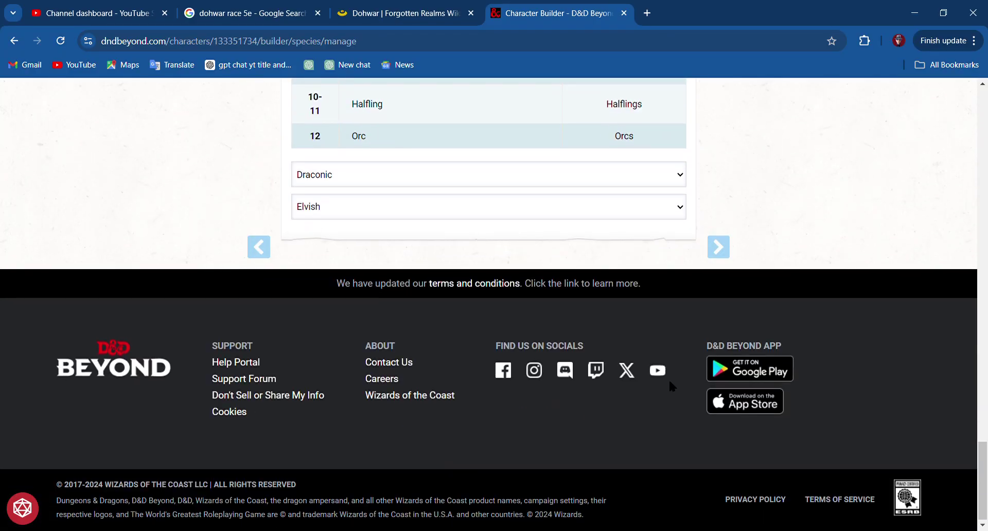
{"action": "scroll", "coordinate": [670, 375], "scroll_direction": "up", "scroll_amount": 15}
{"action": "scroll", "coordinate": [684, 369], "scroll_direction": "up", "scroll_amount": 9}
{"action": "scroll", "coordinate": [701, 289], "scroll_direction": "down", "scroll_amount": 7}
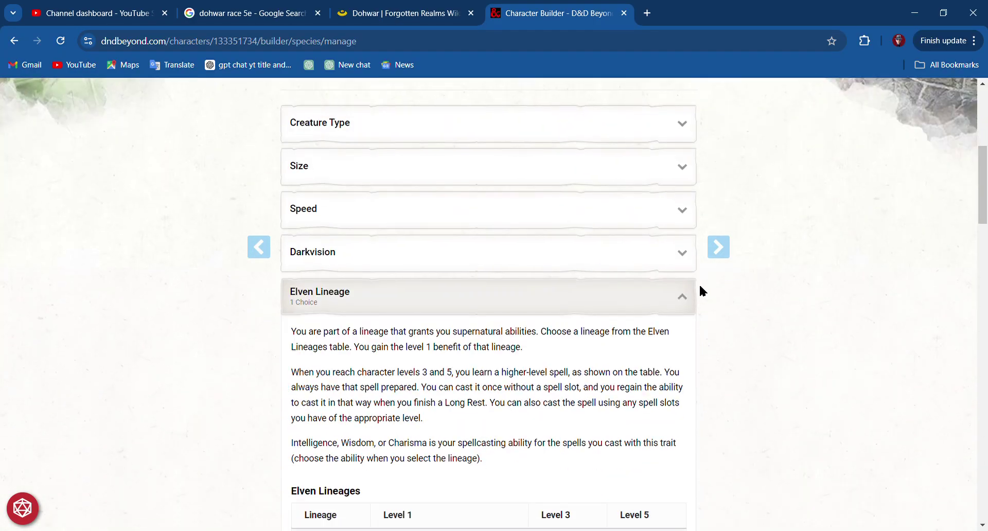
{"action": "left_click", "coordinate": [723, 247]}
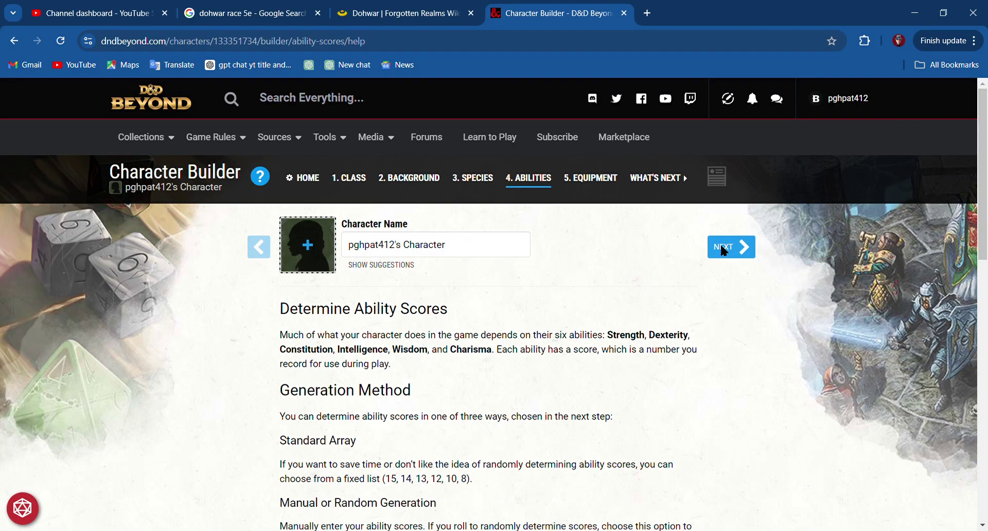
{"action": "scroll", "coordinate": [724, 362], "scroll_direction": "down", "scroll_amount": 3}
{"action": "scroll", "coordinate": [724, 365], "scroll_direction": "down", "scroll_amount": 6}
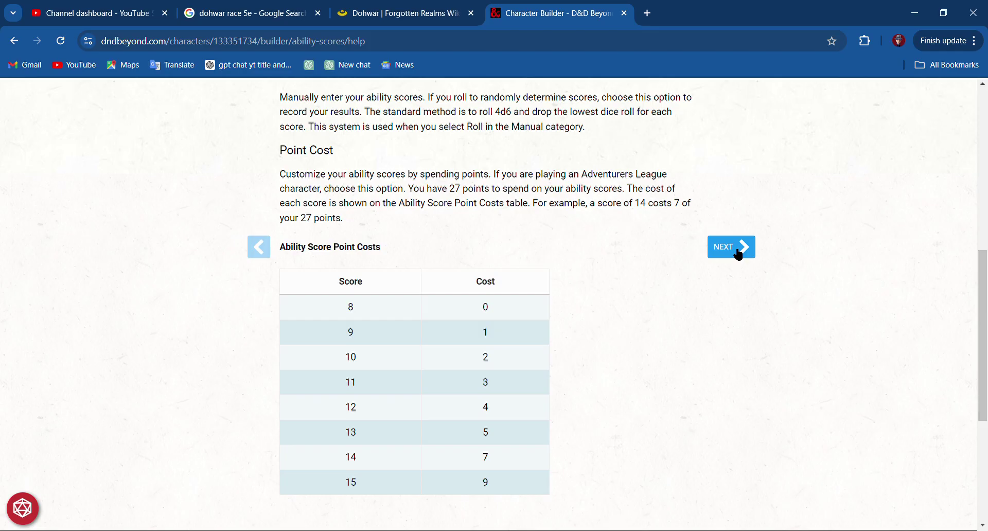
Go back to the Sage background and review the spellcasting ability and spells chosen for the Magic Initiate feat.
{"action": "left_click", "coordinate": [269, 253]}
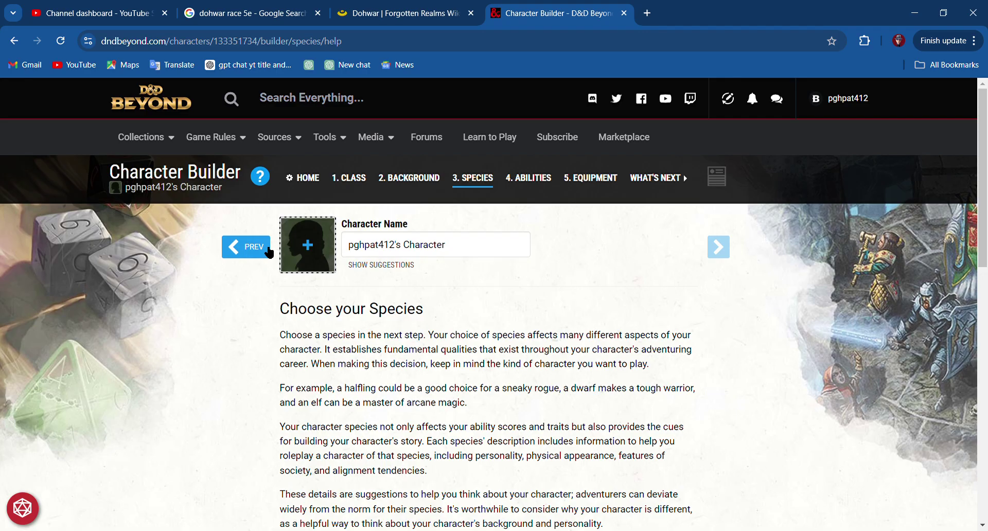
{"action": "left_click", "coordinate": [269, 253]}
{"action": "scroll", "coordinate": [748, 422], "scroll_direction": "down", "scroll_amount": 5}
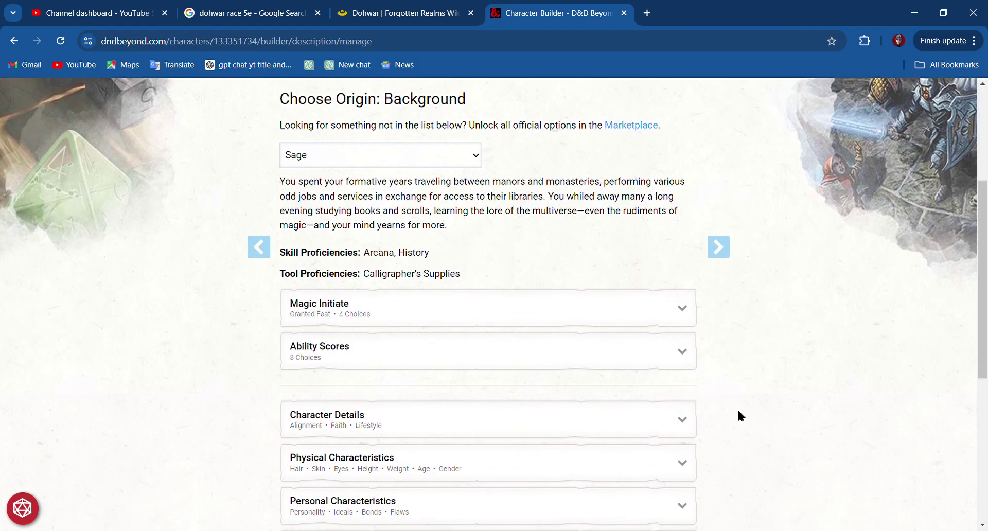
{"action": "scroll", "coordinate": [679, 380], "scroll_direction": "down", "scroll_amount": 2}
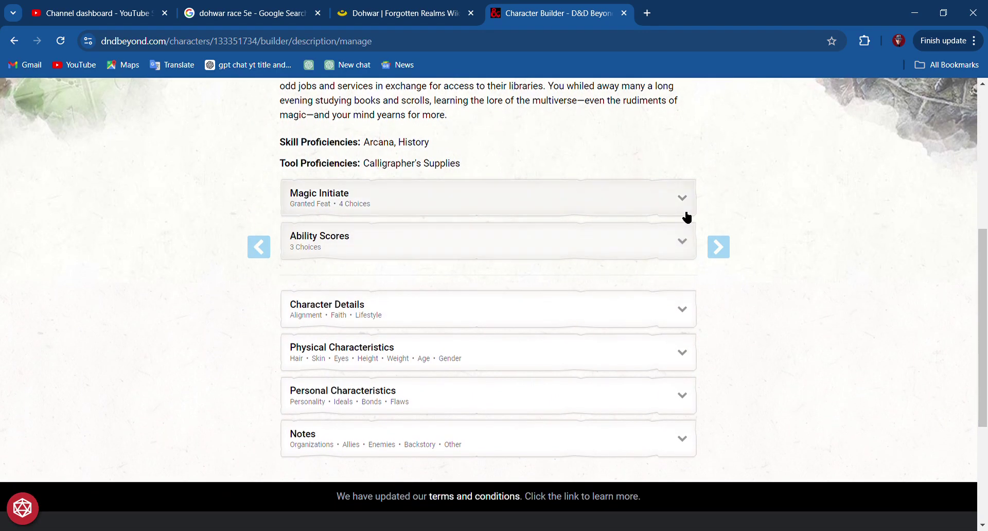
{"action": "scroll", "coordinate": [687, 215], "scroll_direction": "up", "scroll_amount": 2}
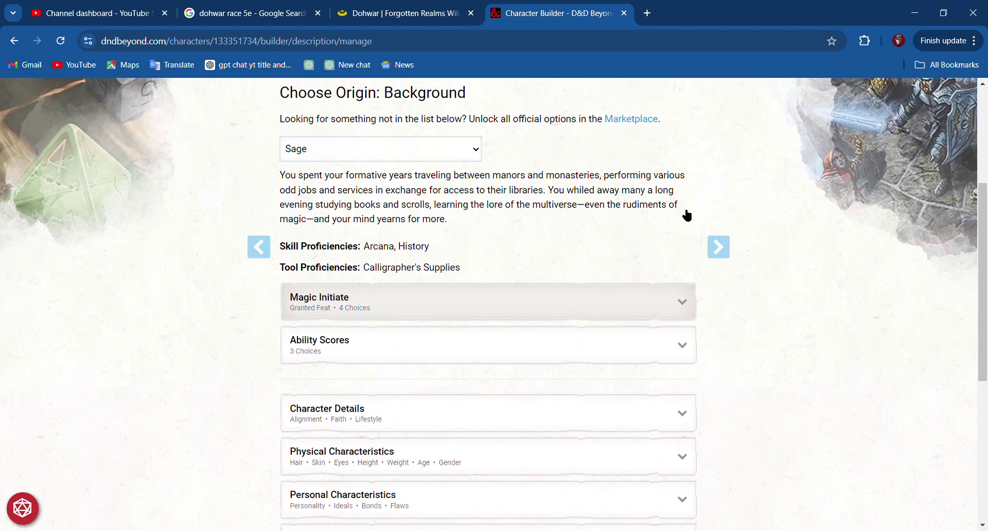
{"action": "left_click", "coordinate": [688, 307]}
{"action": "scroll", "coordinate": [644, 331], "scroll_direction": "down", "scroll_amount": 8}
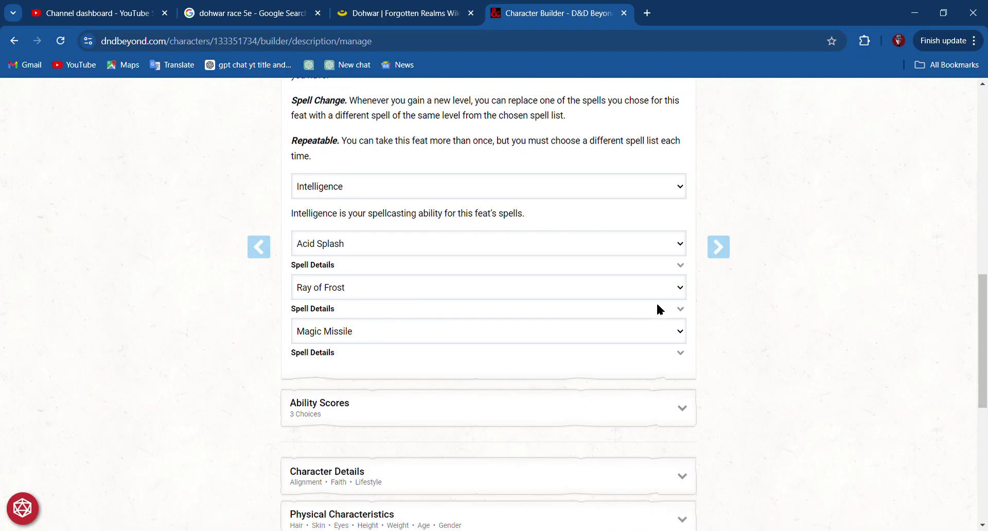
Go forward through the Species pages, looking over the Elf traits, and continue to the Abilities introduction.
{"action": "left_click", "coordinate": [722, 247]}
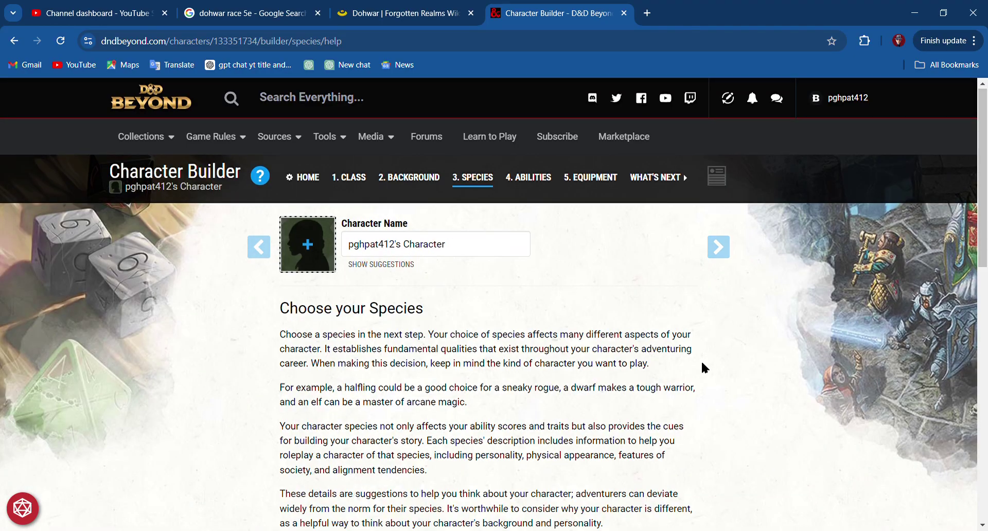
{"action": "scroll", "coordinate": [704, 367], "scroll_direction": "down", "scroll_amount": 15}
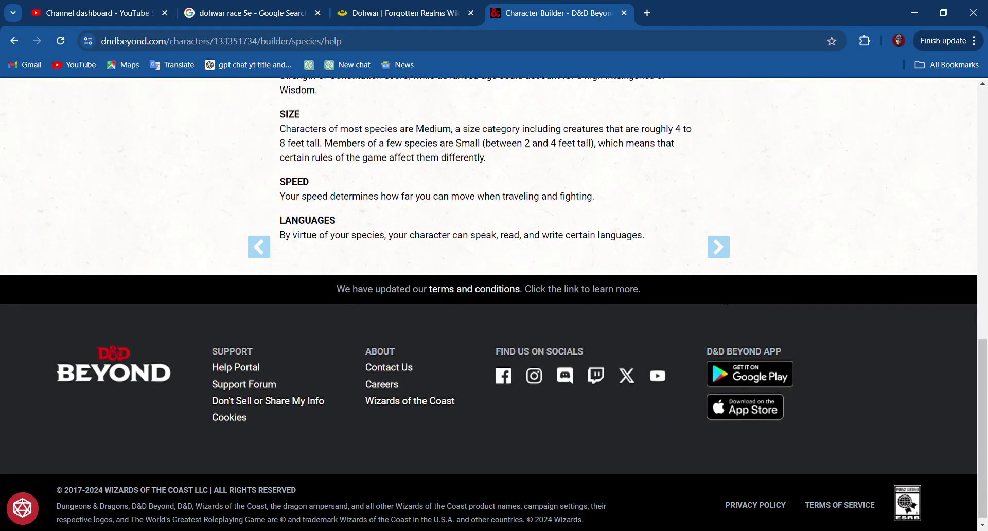
{"action": "left_click", "coordinate": [727, 250]}
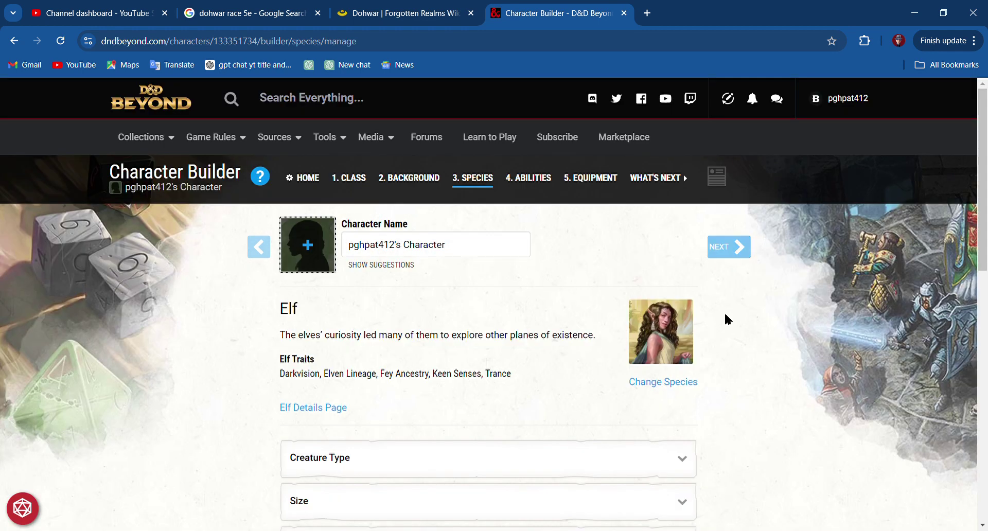
{"action": "scroll", "coordinate": [727, 316], "scroll_direction": "down", "scroll_amount": 4}
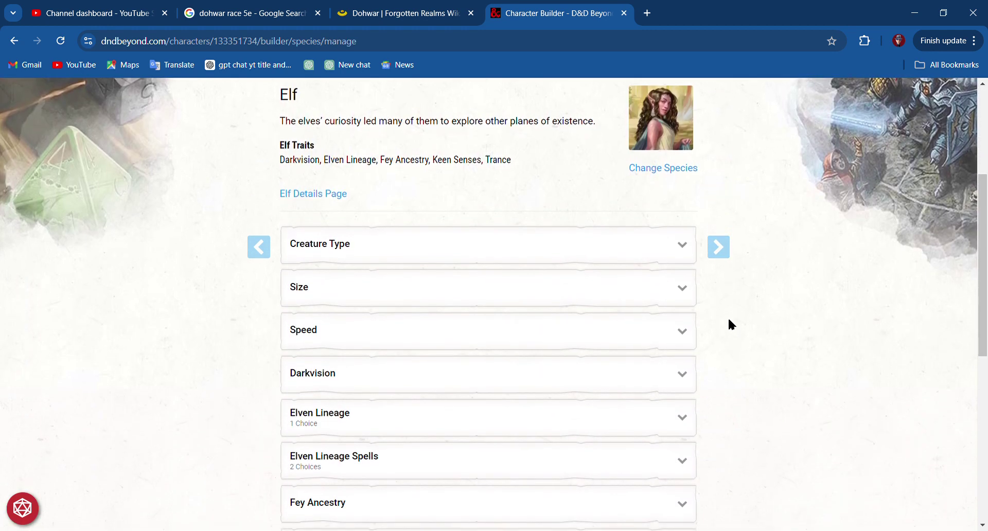
{"action": "scroll", "coordinate": [731, 324], "scroll_direction": "down", "scroll_amount": 6}
{"action": "scroll", "coordinate": [739, 308], "scroll_direction": "down", "scroll_amount": 2}
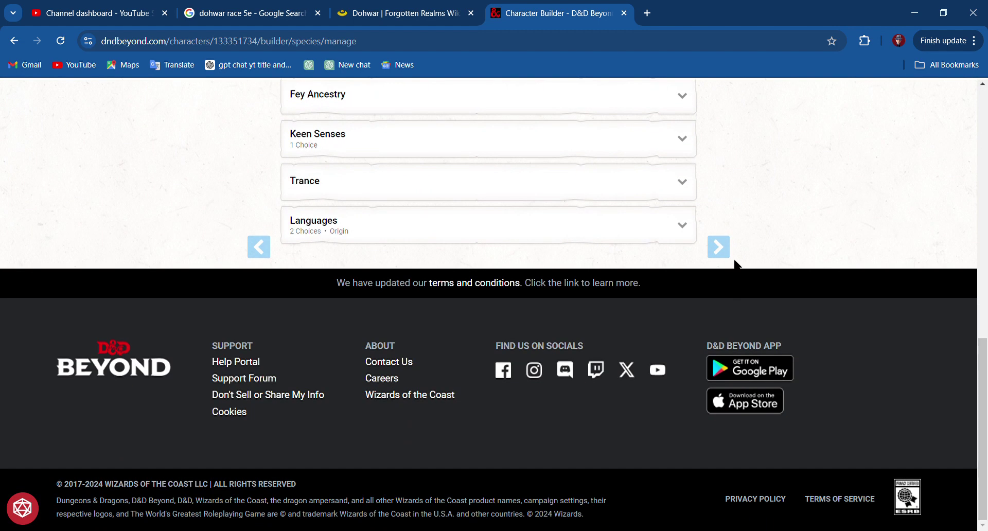
{"action": "left_click", "coordinate": [728, 248]}
Read the three ability score generation methods and the Ability Score Point Costs table.
{"action": "scroll", "coordinate": [629, 400], "scroll_direction": "down", "scroll_amount": 4}
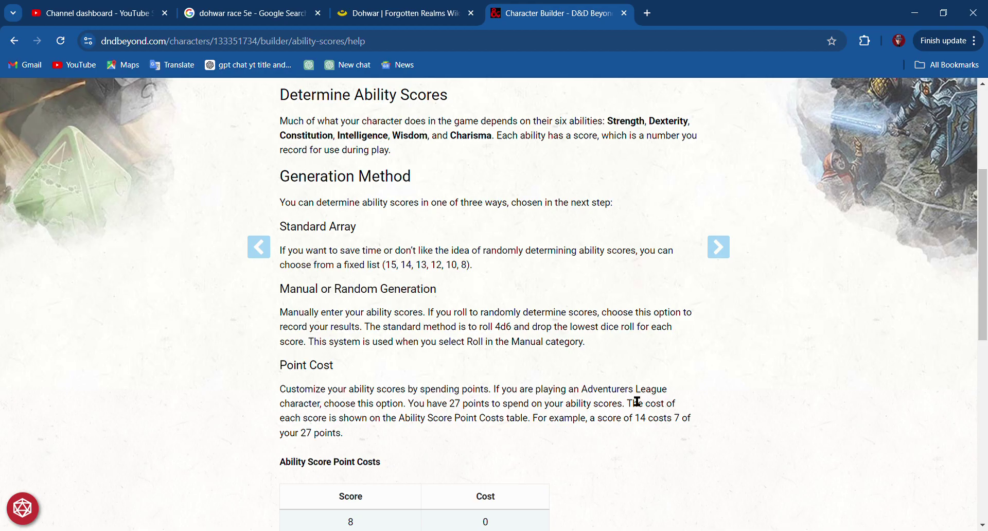
{"action": "scroll", "coordinate": [636, 401], "scroll_direction": "down", "scroll_amount": 4}
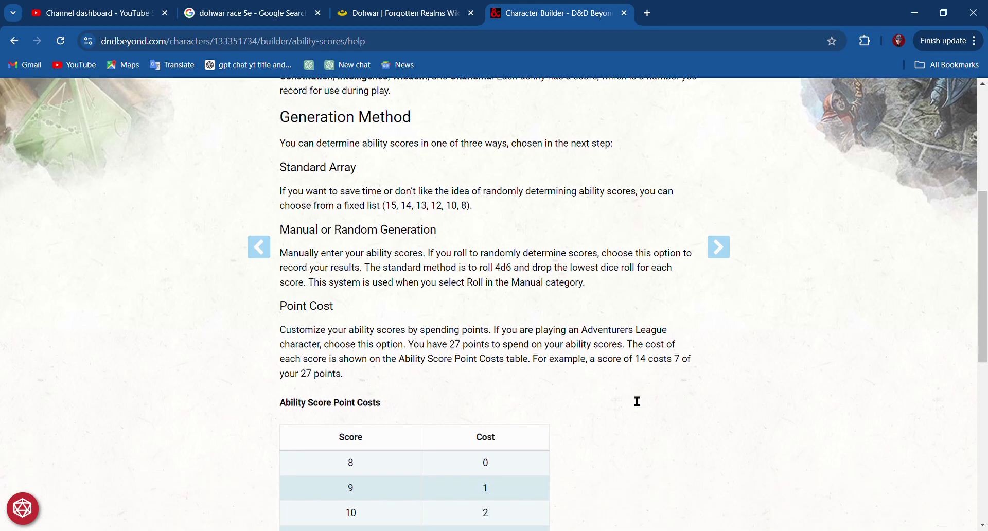
{"action": "scroll", "coordinate": [581, 434], "scroll_direction": "down", "scroll_amount": 5}
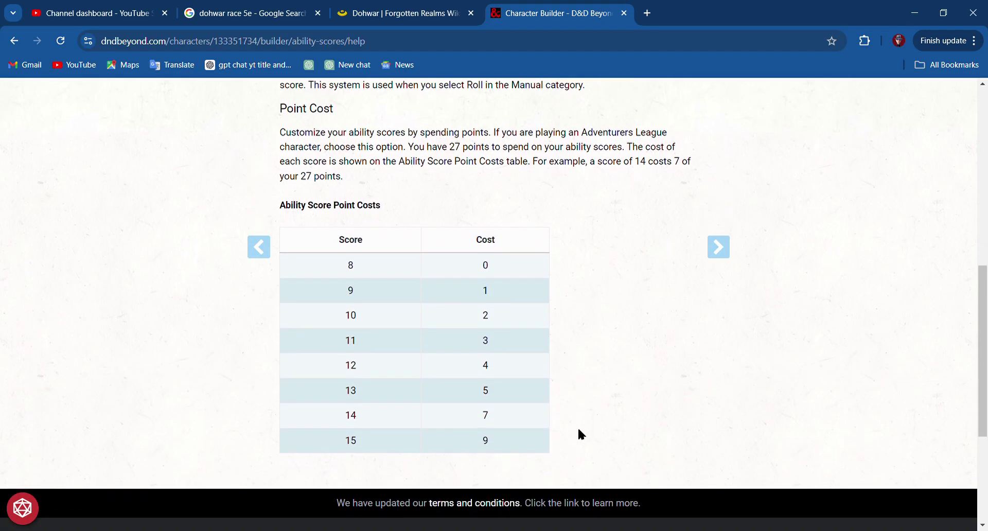
{"action": "scroll", "coordinate": [582, 435], "scroll_direction": "up", "scroll_amount": 6}
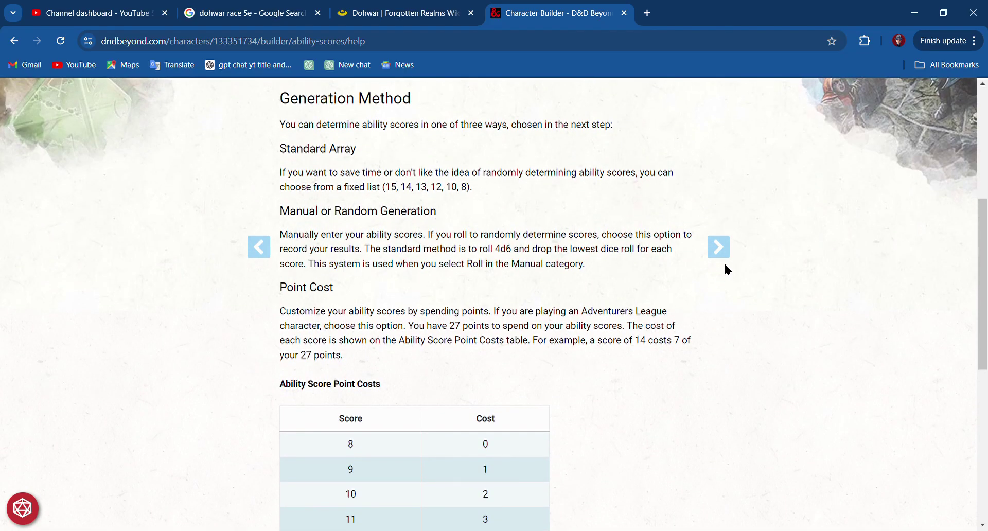
Continue to the ability score settings and look over the score calculations of all six abilities.
{"action": "left_click", "coordinate": [720, 248]}
{"action": "scroll", "coordinate": [614, 410], "scroll_direction": "down", "scroll_amount": 3}
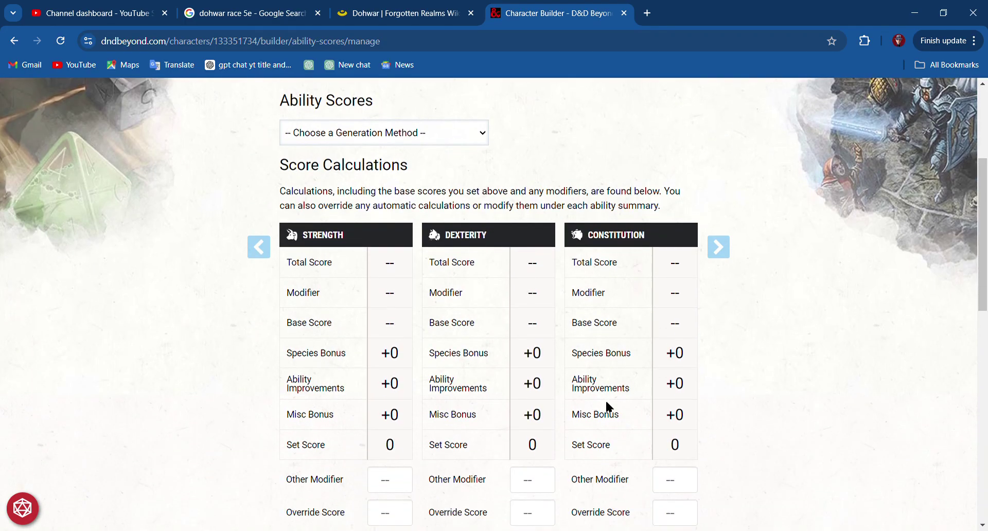
{"action": "scroll", "coordinate": [608, 407], "scroll_direction": "down", "scroll_amount": 12}
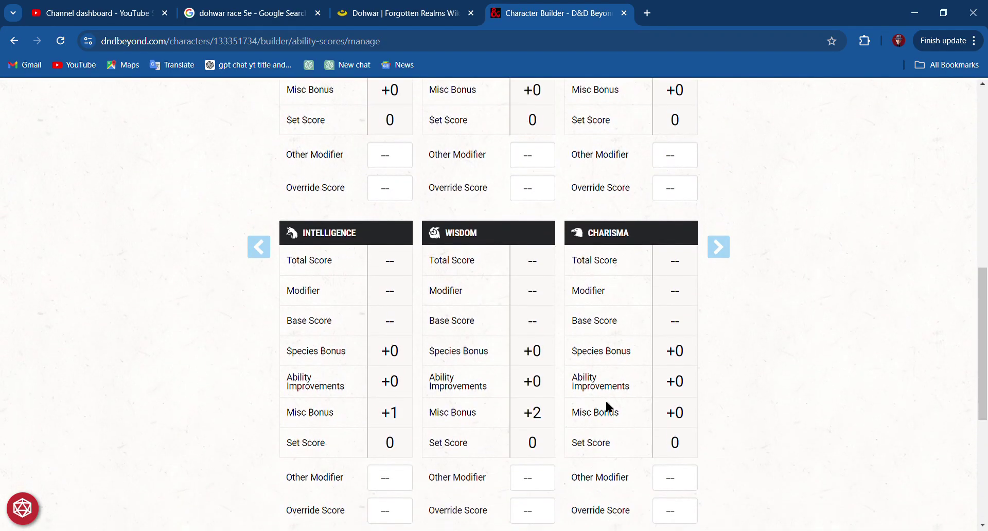
{"action": "scroll", "coordinate": [609, 407], "scroll_direction": "up", "scroll_amount": 12}
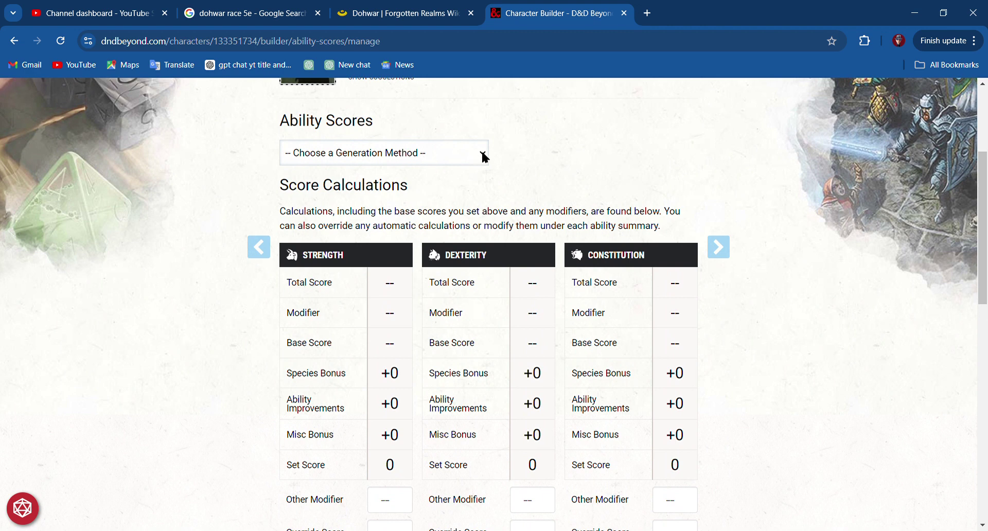
Generate the ability scores with Point Buy, setting Intelligence, Wisdom and Charisma to 15 each.
{"action": "left_click", "coordinate": [483, 156]}
{"action": "left_click", "coordinate": [431, 219]}
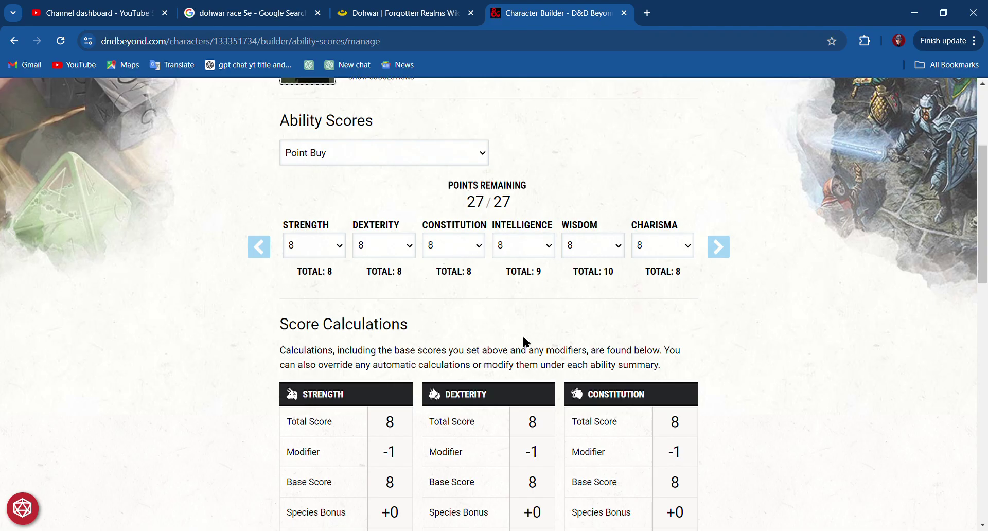
{"action": "left_click", "coordinate": [529, 388]}
{"action": "left_click", "coordinate": [596, 393]}
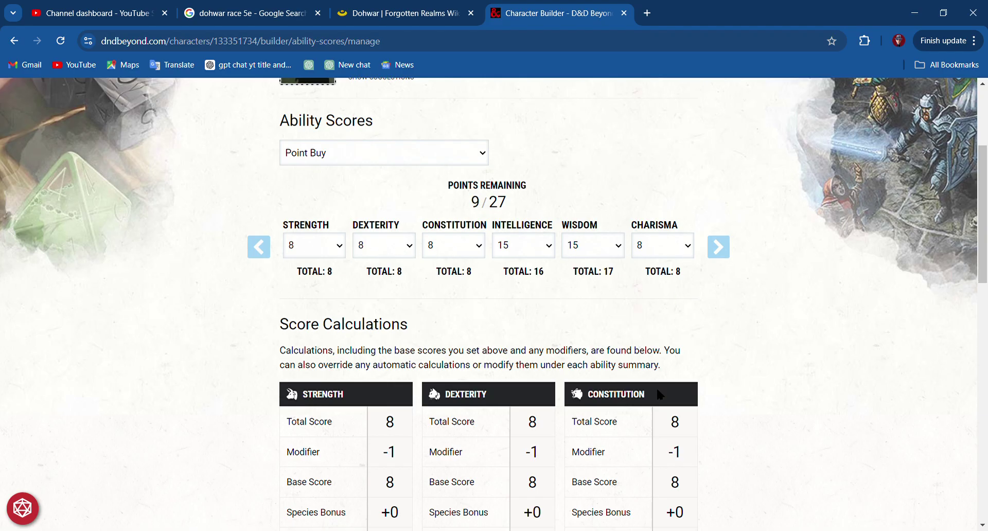
{"action": "type", "text": "15"}
Check the score calculations of all six abilities after the point buy.
{"action": "scroll", "coordinate": [415, 444], "scroll_direction": "down", "scroll_amount": 2}
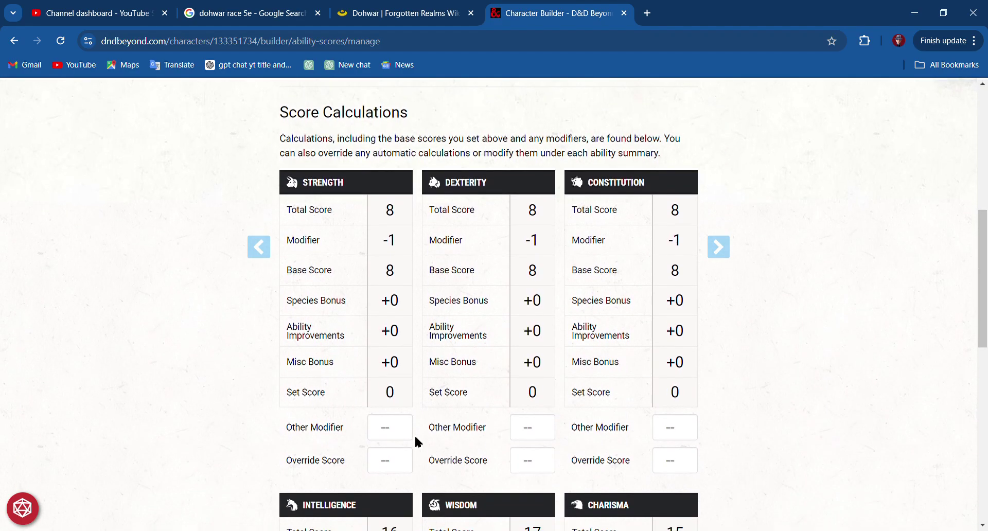
{"action": "scroll", "coordinate": [415, 437], "scroll_direction": "down", "scroll_amount": 6}
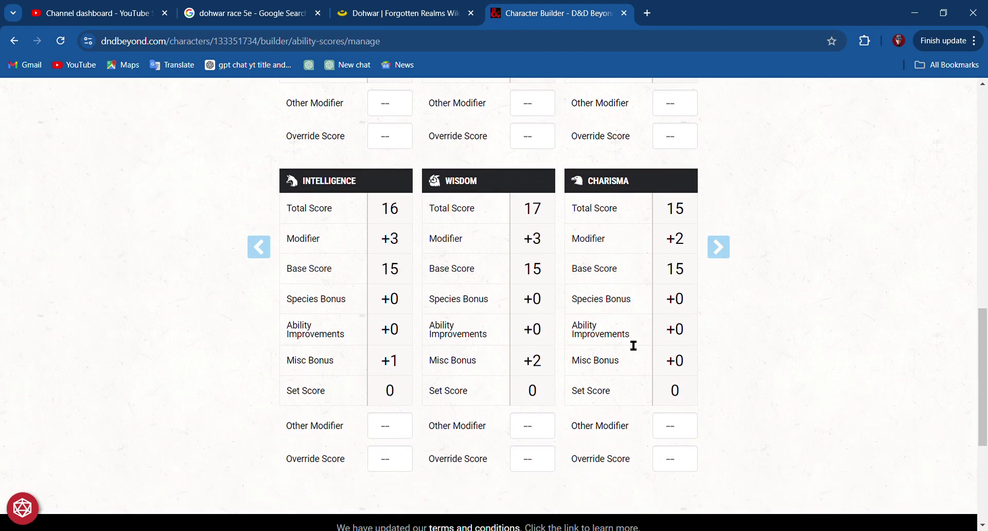
{"action": "scroll", "coordinate": [634, 346], "scroll_direction": "up", "scroll_amount": 10}
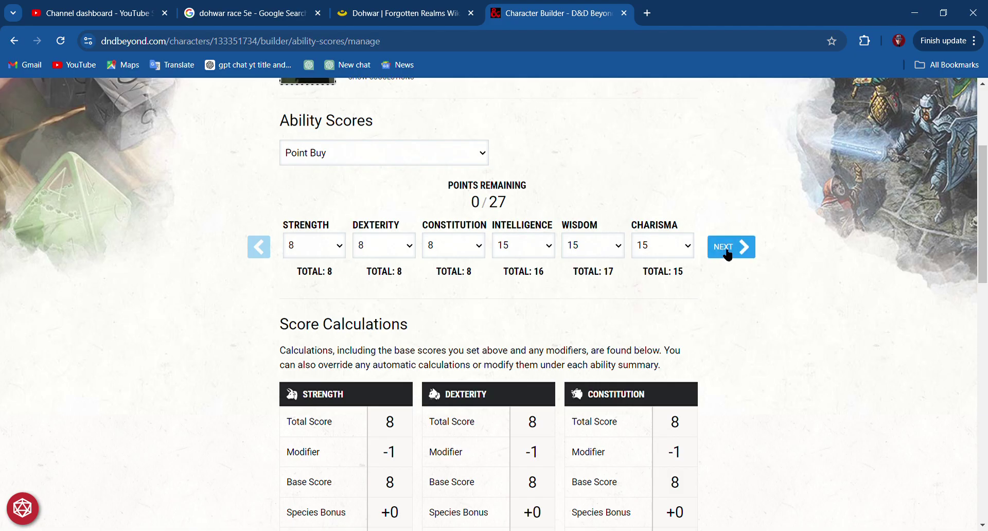
Continue past the equipment introduction to the equipment choices and look over the Wizard and Sage starting equipment options.
{"action": "left_click", "coordinate": [727, 252]}
{"action": "scroll", "coordinate": [475, 419], "scroll_direction": "down", "scroll_amount": 5}
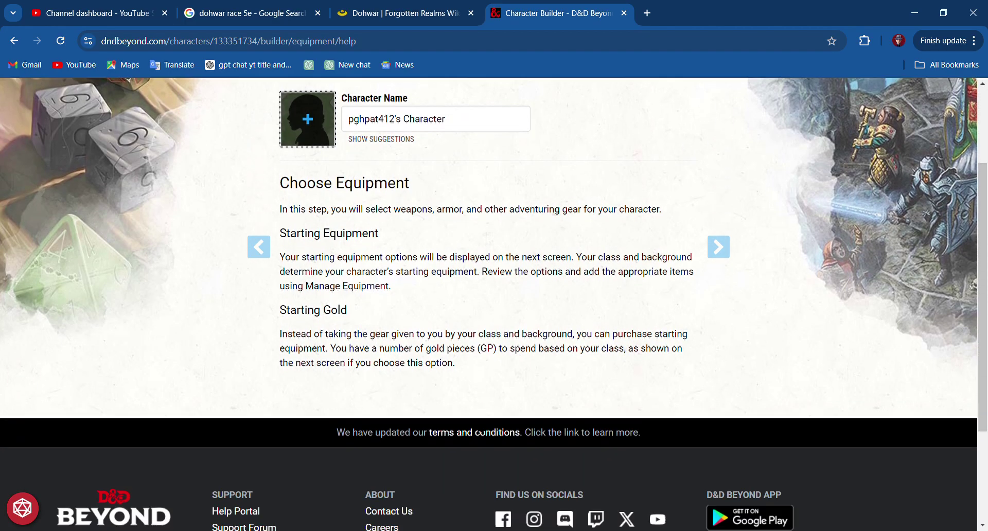
{"action": "scroll", "coordinate": [477, 419], "scroll_direction": "up", "scroll_amount": 5}
{"action": "left_click", "coordinate": [729, 258]}
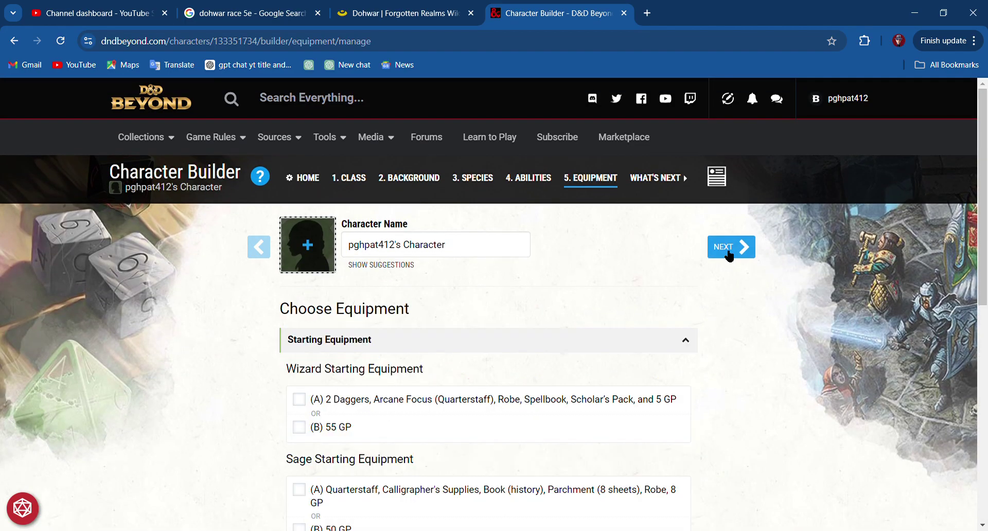
{"action": "scroll", "coordinate": [439, 468], "scroll_direction": "down", "scroll_amount": 2}
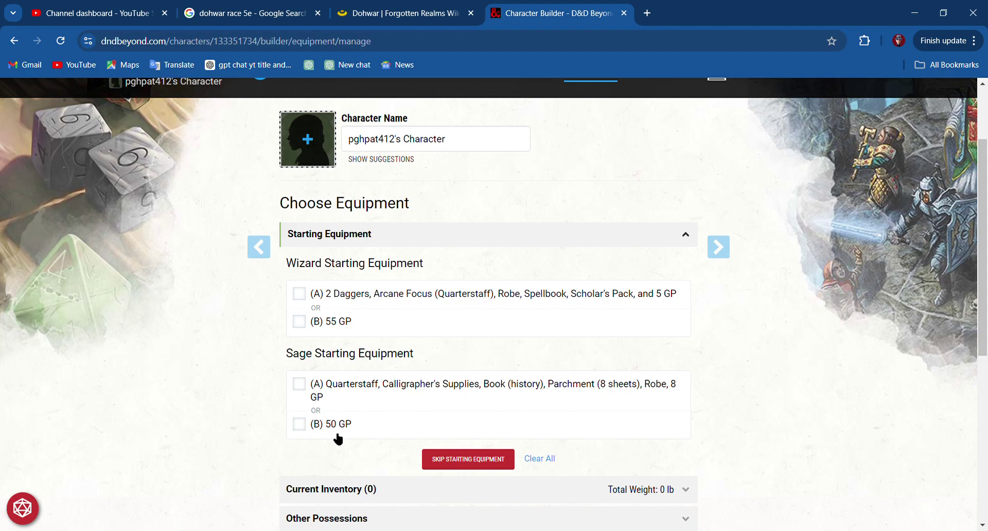
{"action": "scroll", "coordinate": [338, 438], "scroll_direction": "down", "scroll_amount": 4}
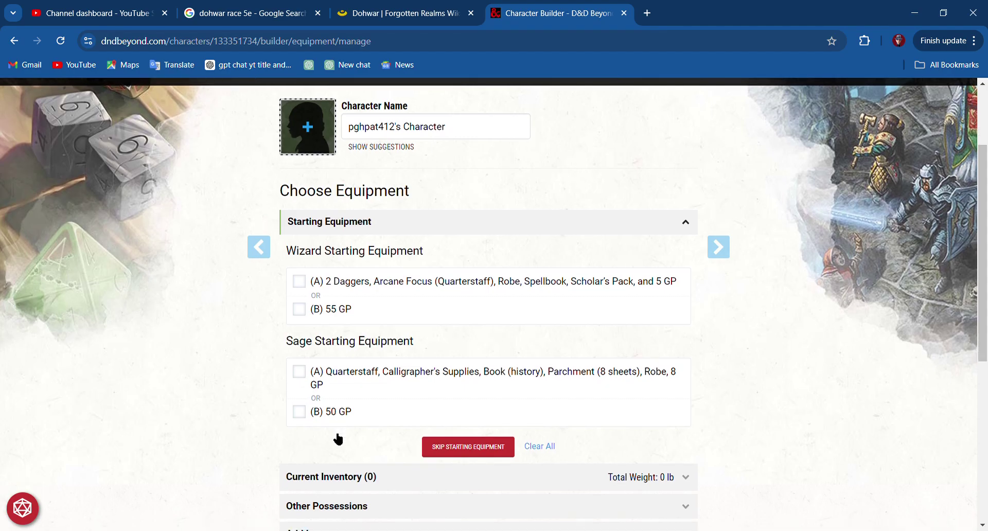
{"action": "scroll", "coordinate": [334, 435], "scroll_direction": "up", "scroll_amount": 5}
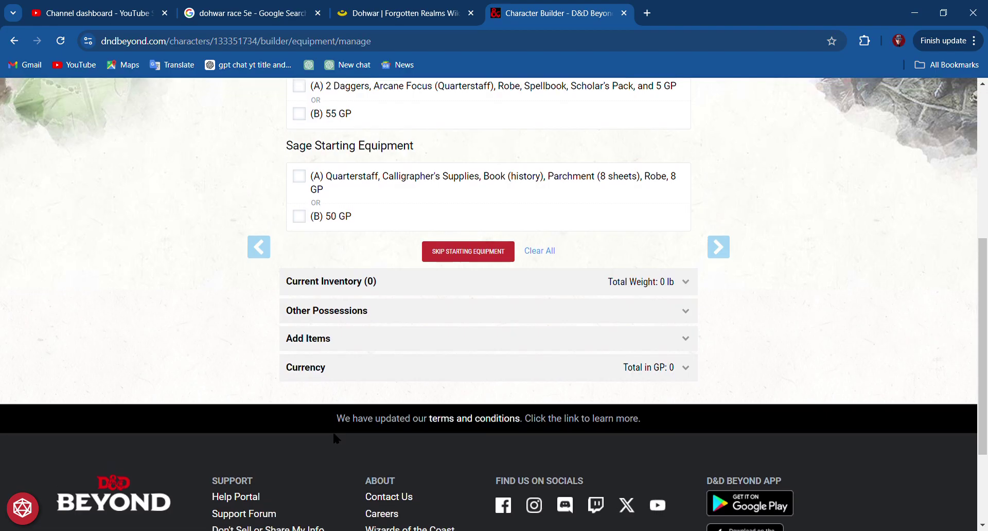
{"action": "scroll", "coordinate": [351, 418], "scroll_direction": "up", "scroll_amount": 1}
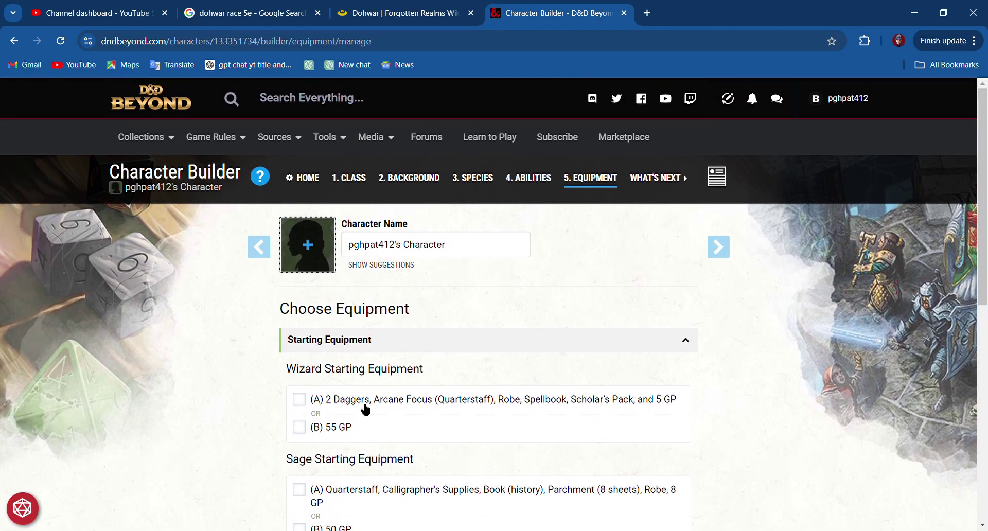
{"action": "scroll", "coordinate": [365, 410], "scroll_direction": "down", "scroll_amount": 2}
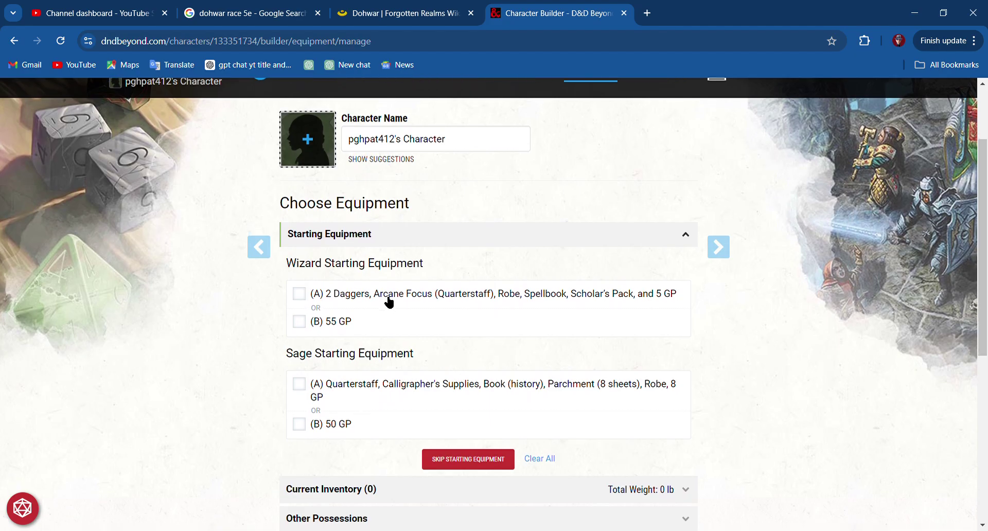
Choose 55 GP as the Wizard and 50 GP as the Sage starting equipment, and add both to the character.
{"action": "left_click", "coordinate": [339, 324]}
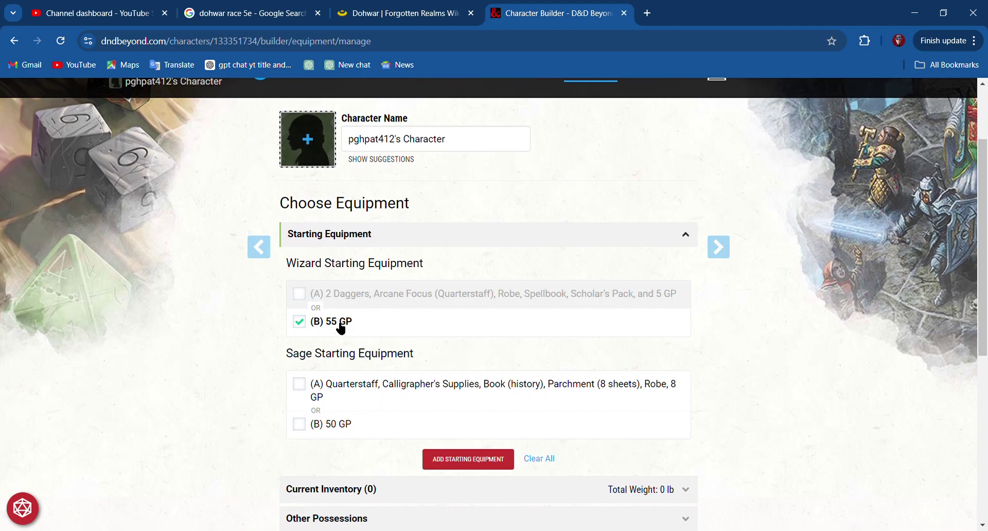
{"action": "left_click", "coordinate": [329, 426]}
{"action": "scroll", "coordinate": [403, 434], "scroll_direction": "down", "scroll_amount": 2}
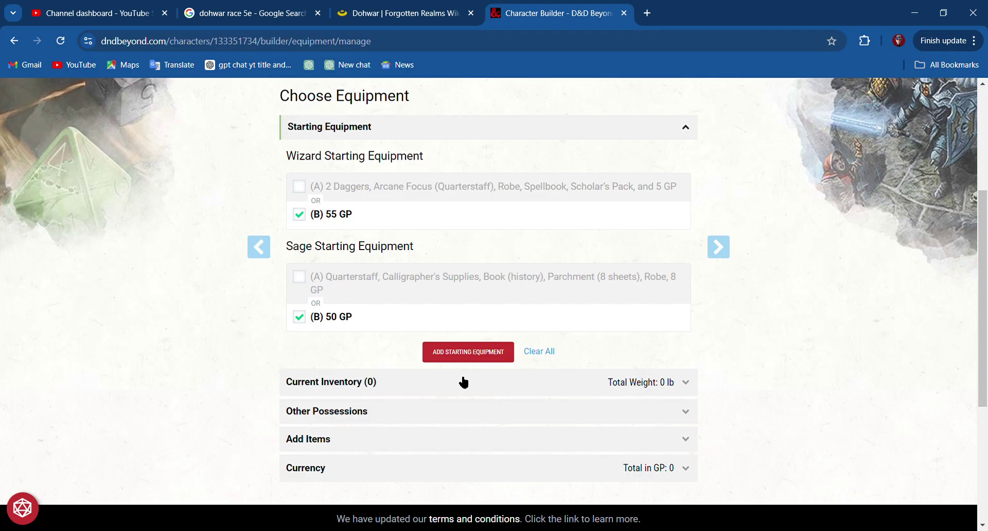
{"action": "scroll", "coordinate": [461, 381], "scroll_direction": "down", "scroll_amount": 2}
{"action": "scroll", "coordinate": [472, 287], "scroll_direction": "up", "scroll_amount": 1}
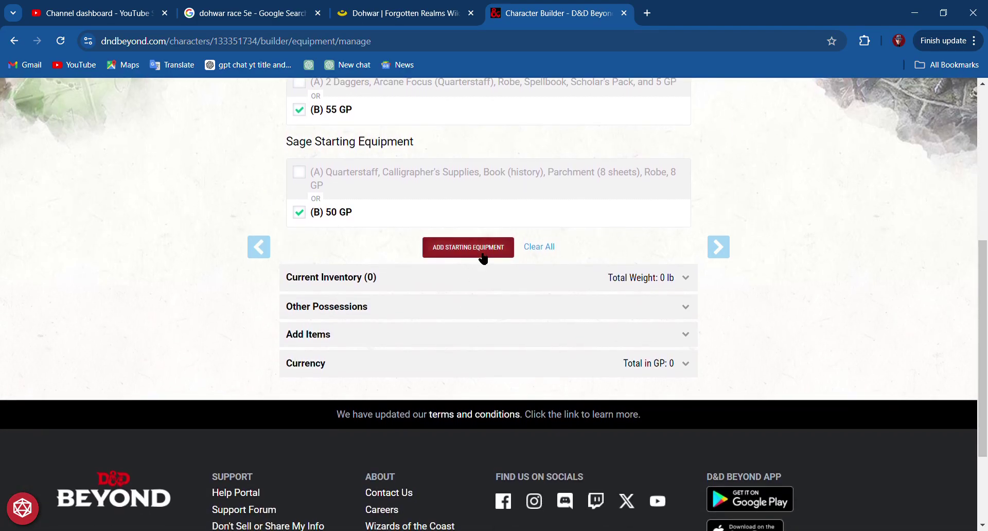
{"action": "left_click", "coordinate": [469, 306]}
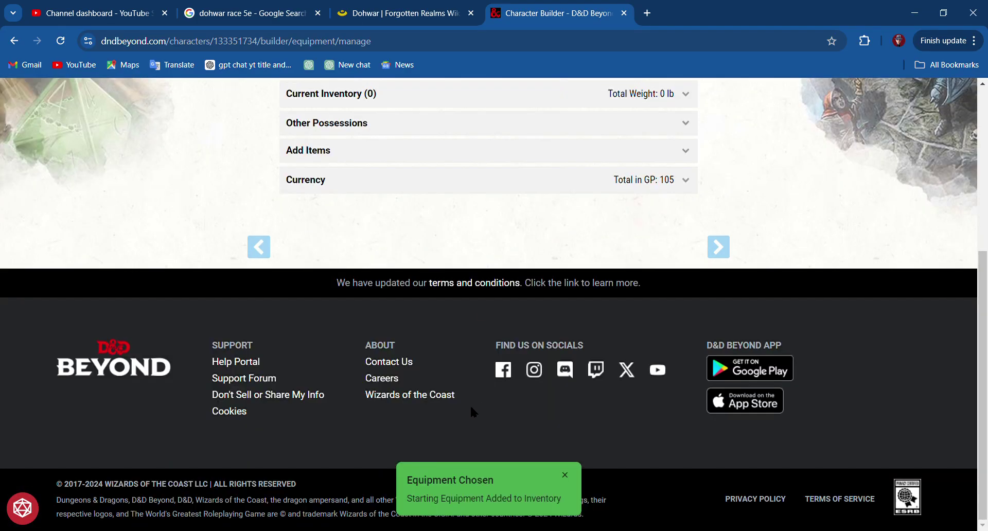
Continue to the What's Next page of the builder and name the character WizBang.
{"action": "scroll", "coordinate": [471, 408], "scroll_direction": "up", "scroll_amount": 4}
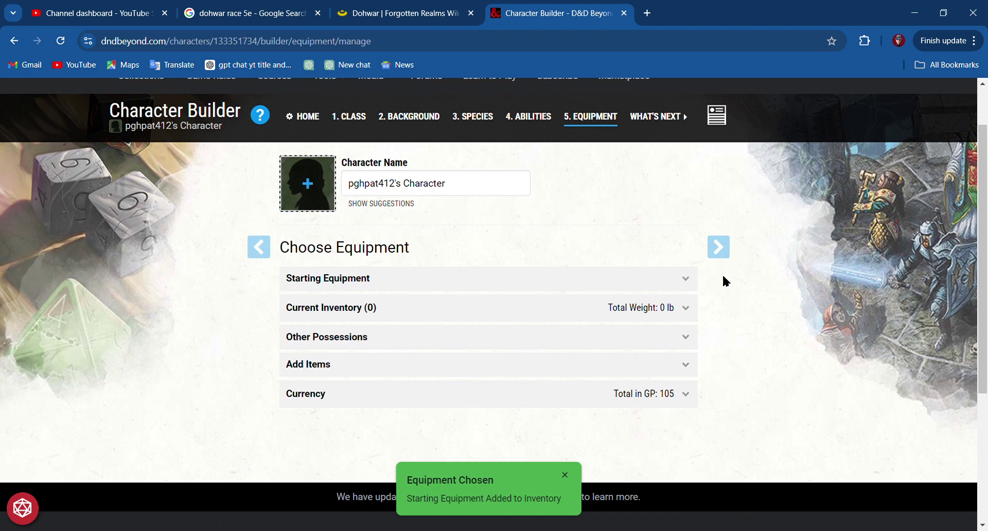
{"action": "left_click", "coordinate": [727, 252]}
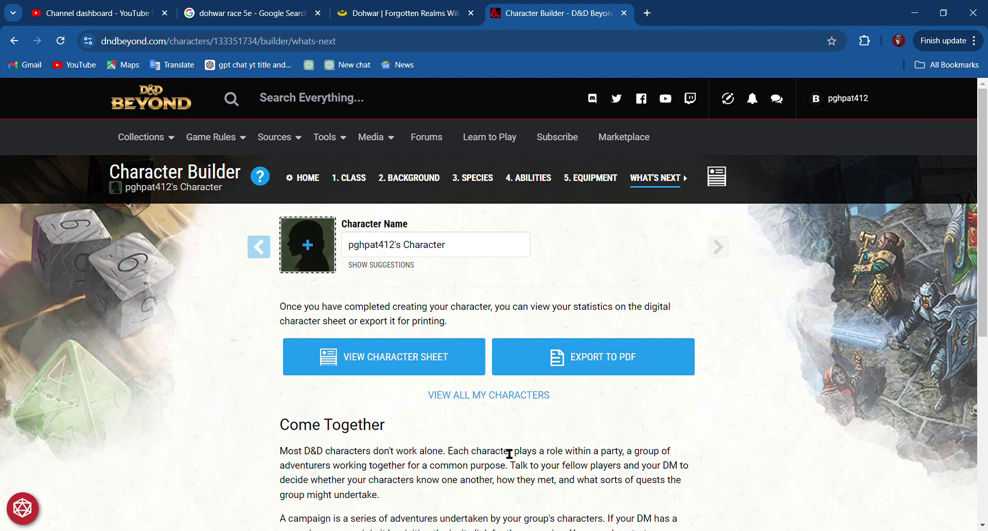
{"action": "scroll", "coordinate": [511, 453], "scroll_direction": "down", "scroll_amount": 4}
{"action": "scroll", "coordinate": [507, 451], "scroll_direction": "up", "scroll_amount": 4}
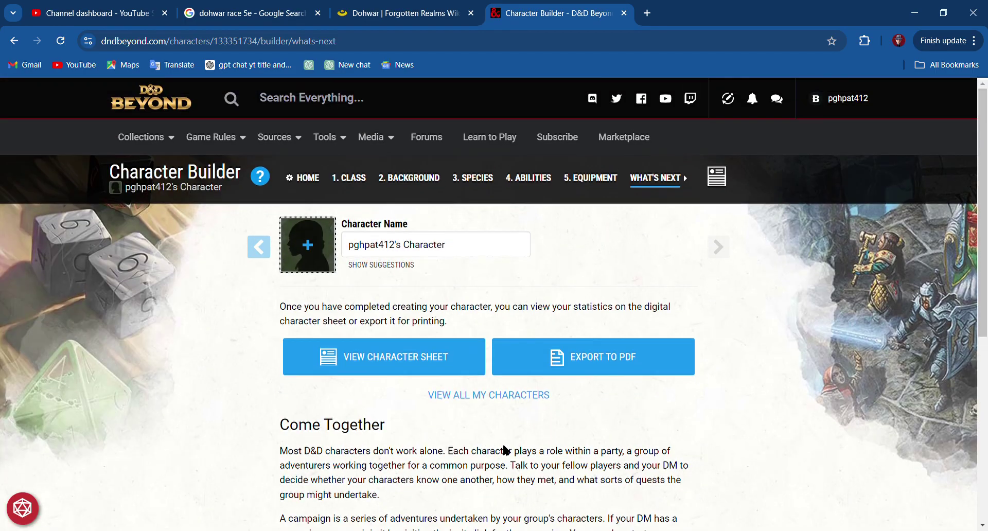
{"action": "left_click", "coordinate": [448, 257]}
{"action": "left_click_drag", "start_coordinate": [489, 255], "coordinate": [333, 239]}
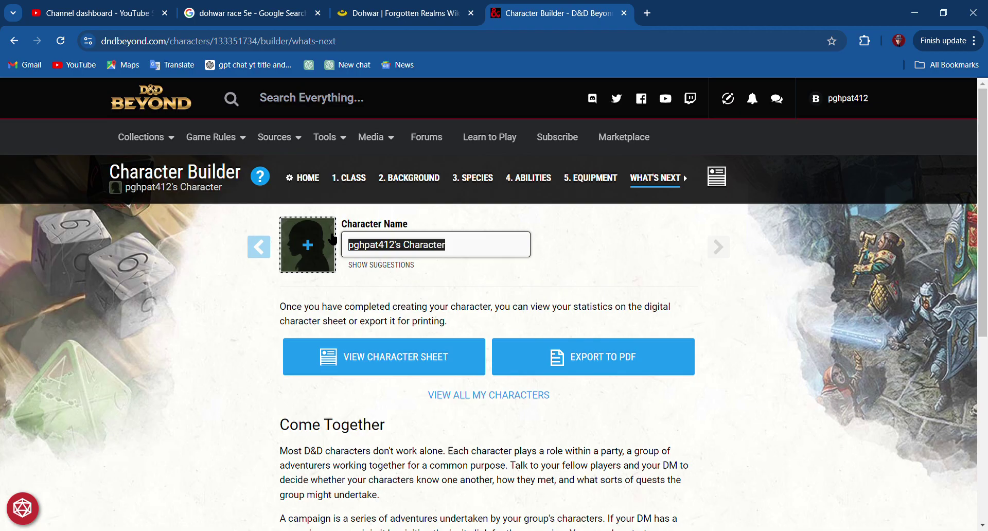
{"action": "type", "text": "WizBang"}
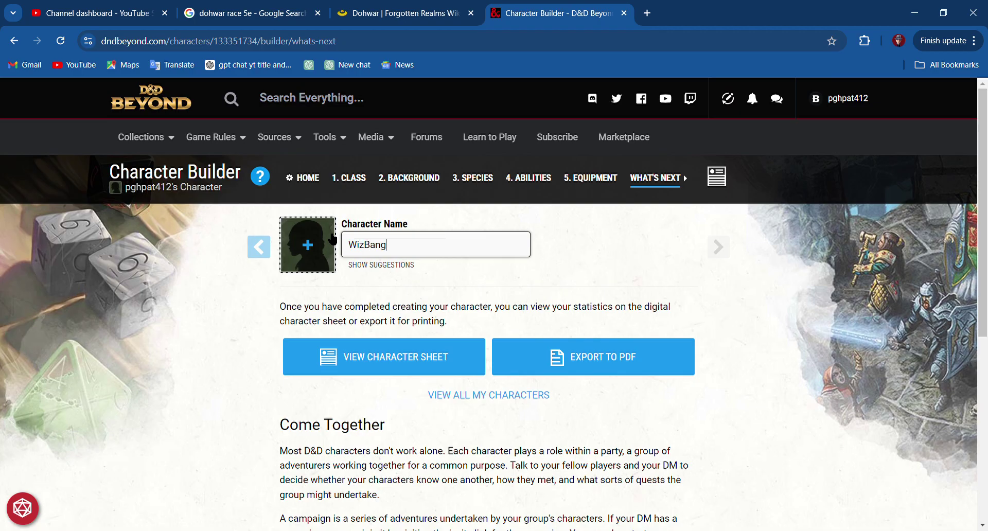
Open WizBang's character sheet and look over its overall layout, ability scores and skills.
{"action": "left_click", "coordinate": [416, 363]}
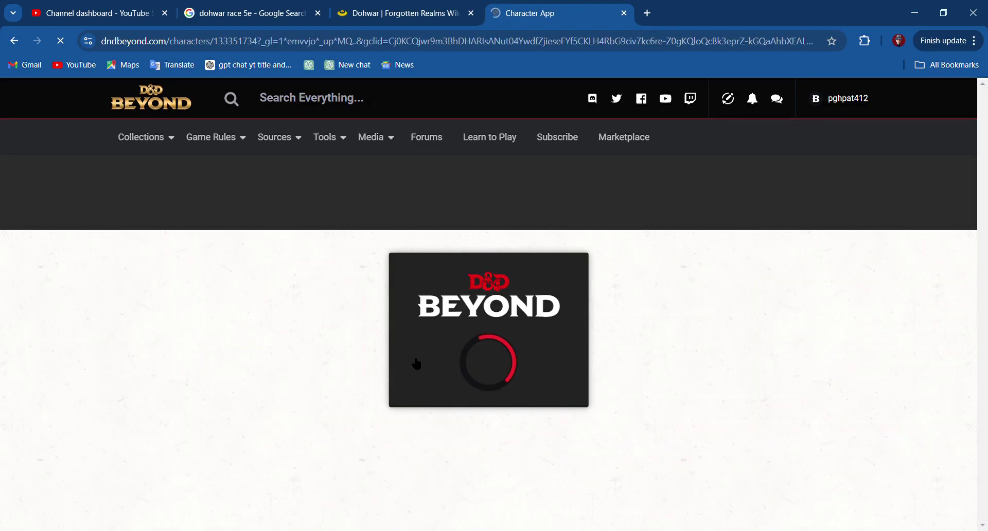
{"action": "scroll", "coordinate": [416, 362], "scroll_direction": "down", "scroll_amount": 3}
{"action": "scroll", "coordinate": [416, 364], "scroll_direction": "down", "scroll_amount": 2}
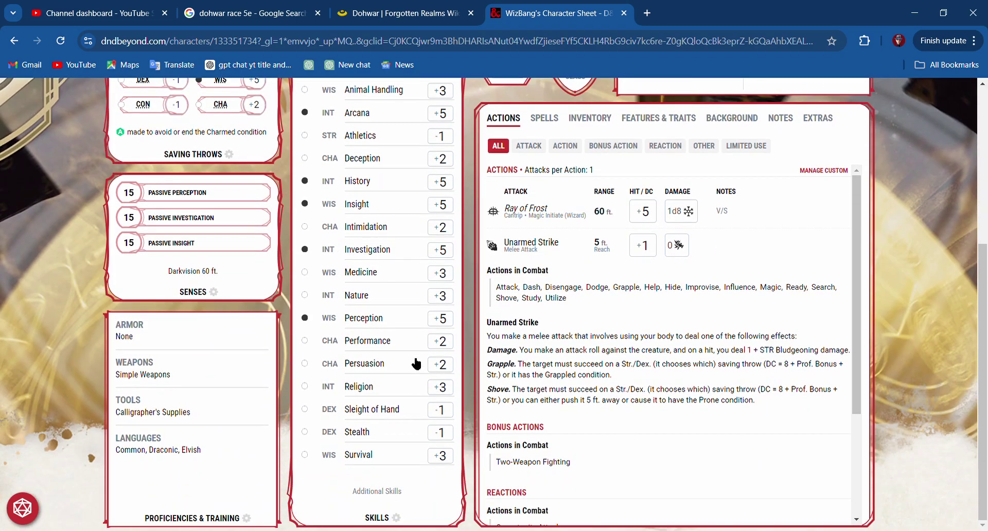
{"action": "scroll", "coordinate": [417, 364], "scroll_direction": "up", "scroll_amount": 5}
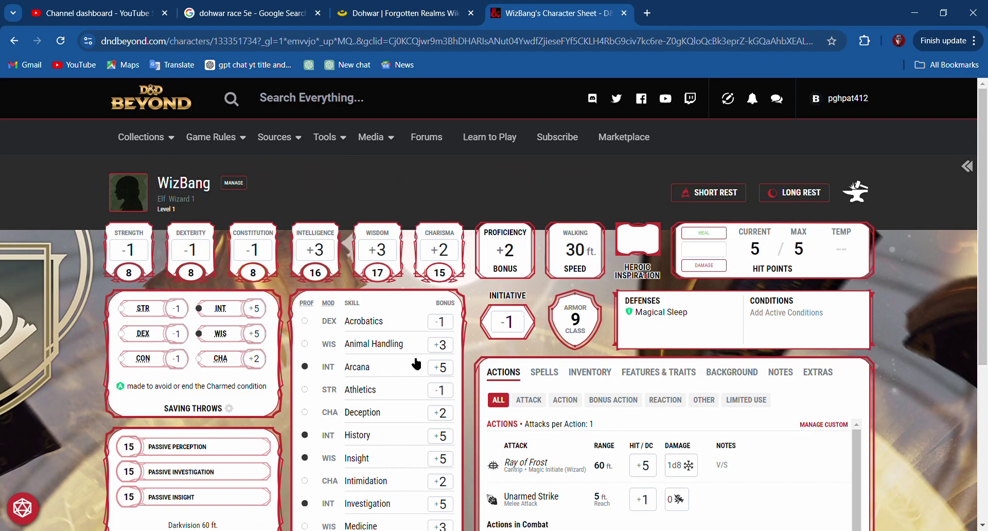
Examine the character's attacks, combat actions, bonus actions, reactions and other actions on the sheet.
{"action": "scroll", "coordinate": [417, 364], "scroll_direction": "down", "scroll_amount": 5}
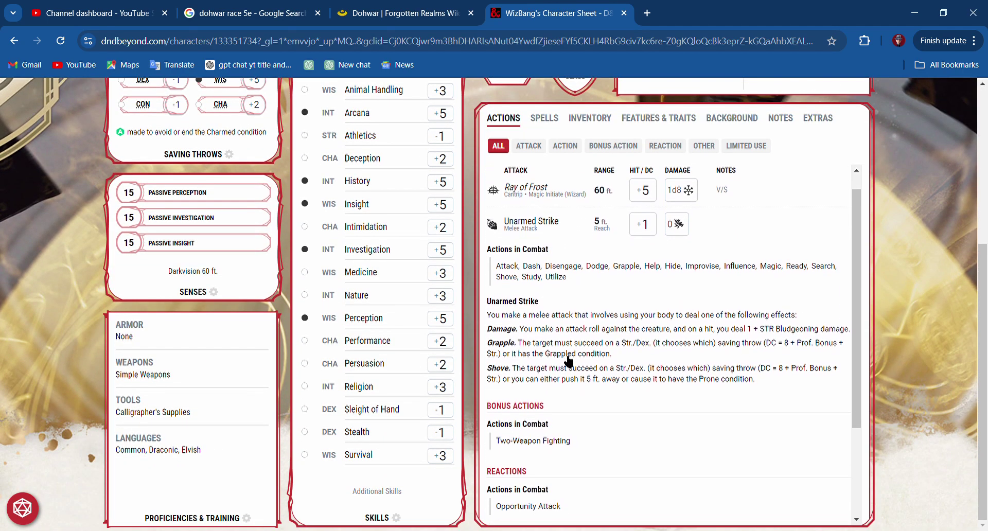
{"action": "scroll", "coordinate": [569, 362], "scroll_direction": "down", "scroll_amount": 3}
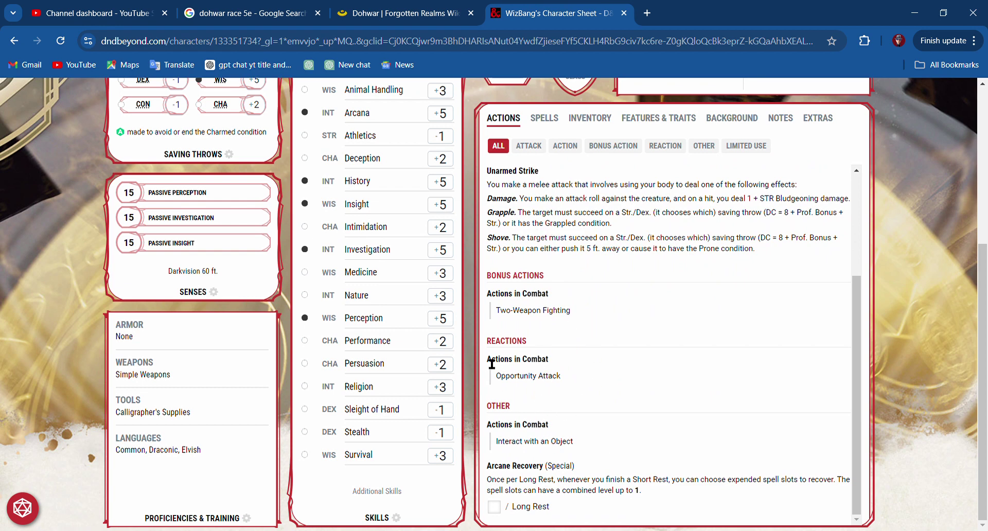
{"action": "scroll", "coordinate": [545, 409], "scroll_direction": "up", "scroll_amount": 2}
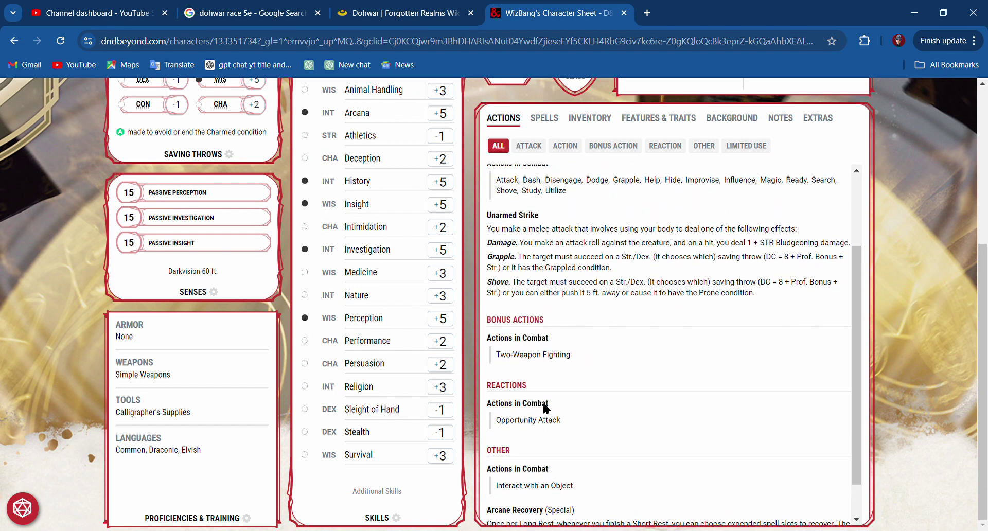
{"action": "scroll", "coordinate": [550, 395], "scroll_direction": "up", "scroll_amount": 1}
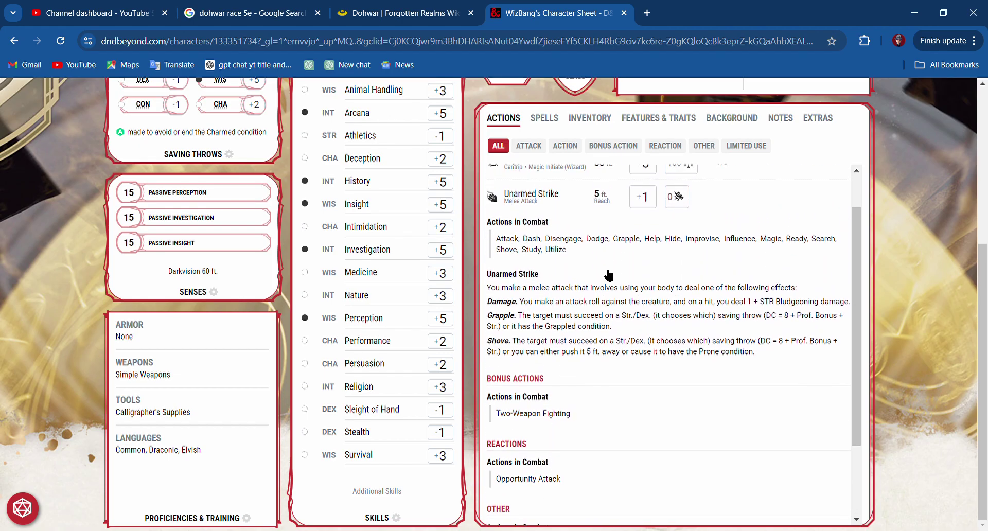
{"action": "scroll", "coordinate": [547, 251], "scroll_direction": "up", "scroll_amount": 1}
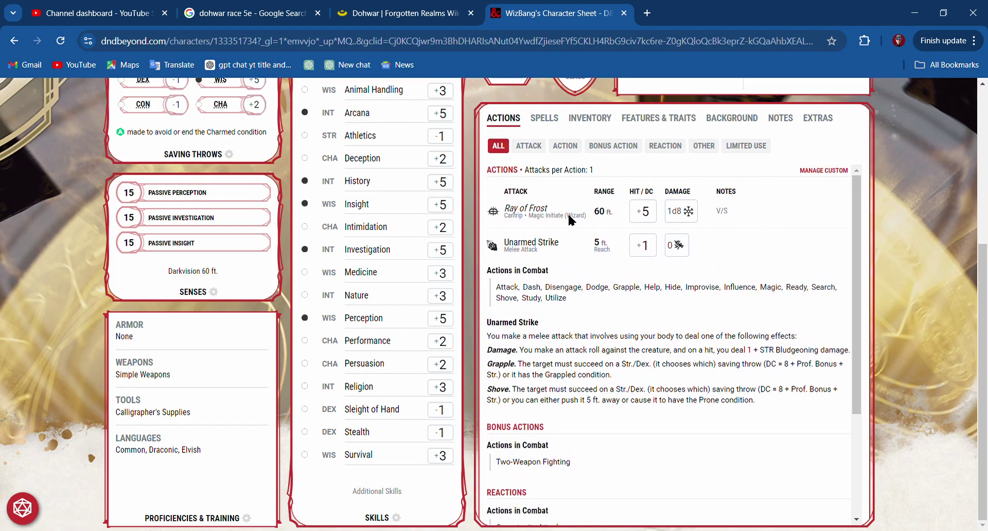
{"action": "scroll", "coordinate": [571, 220], "scroll_direction": "up", "scroll_amount": 2}
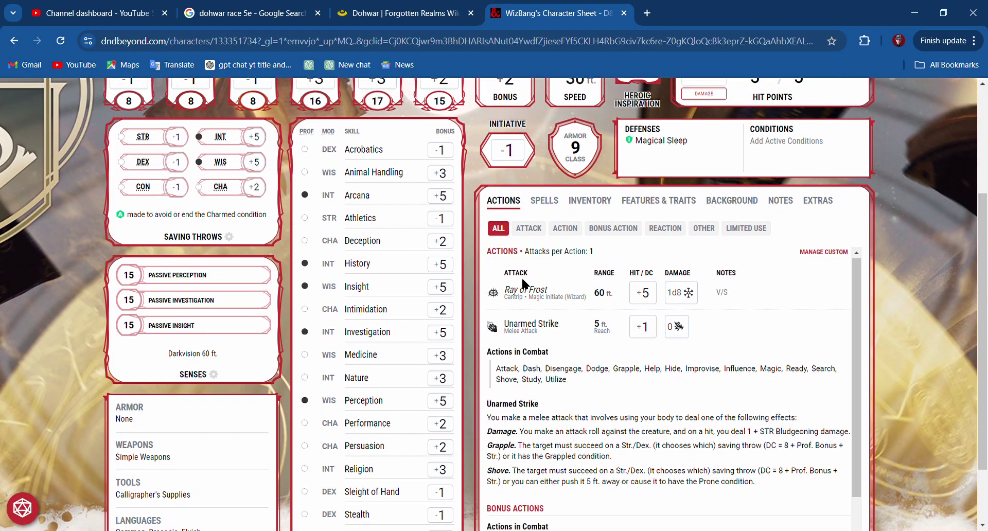
{"action": "scroll", "coordinate": [522, 282], "scroll_direction": "down", "scroll_amount": 2}
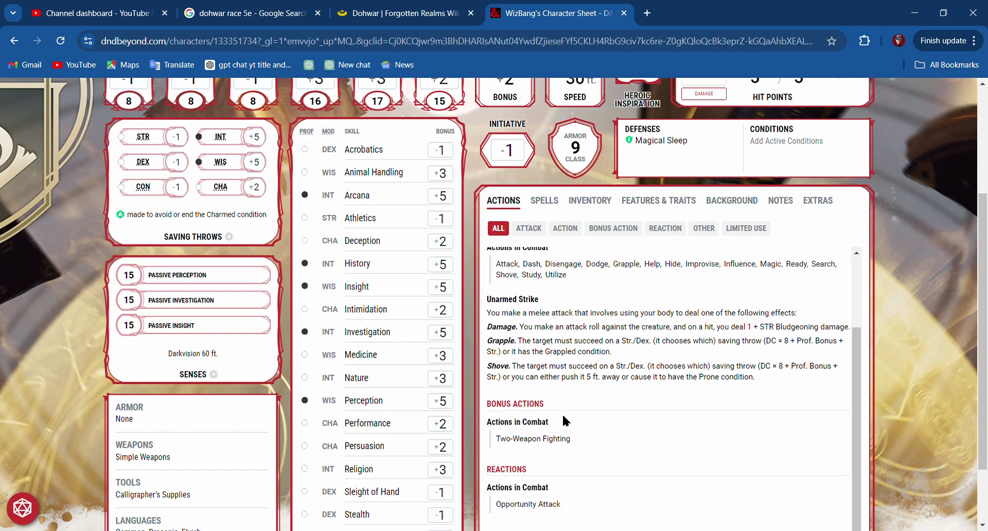
{"action": "scroll", "coordinate": [562, 412], "scroll_direction": "down", "scroll_amount": 1}
{"action": "scroll", "coordinate": [566, 421], "scroll_direction": "down", "scroll_amount": 2}
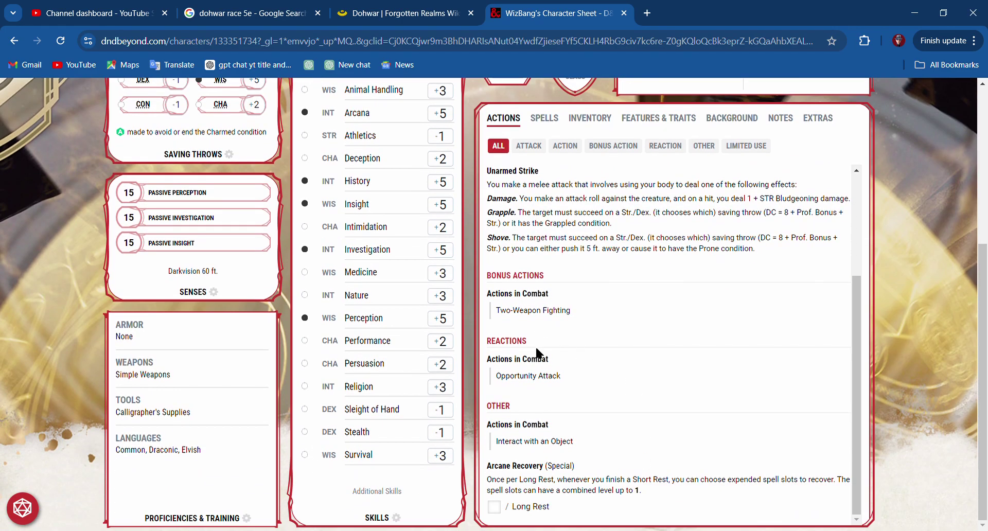
Look over the sheet's ability scores, saving throws, senses, skill bonuses and proficiencies.
{"action": "scroll", "coordinate": [458, 365], "scroll_direction": "up", "scroll_amount": 5}
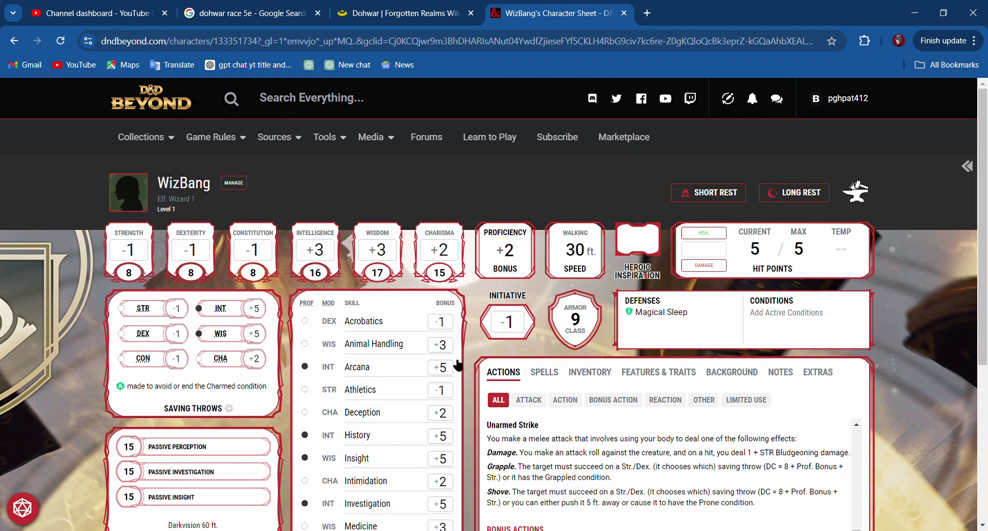
{"action": "scroll", "coordinate": [458, 365], "scroll_direction": "down", "scroll_amount": 5}
{"action": "scroll", "coordinate": [458, 364], "scroll_direction": "up", "scroll_amount": 5}
{"action": "scroll", "coordinate": [419, 280], "scroll_direction": "down", "scroll_amount": 5}
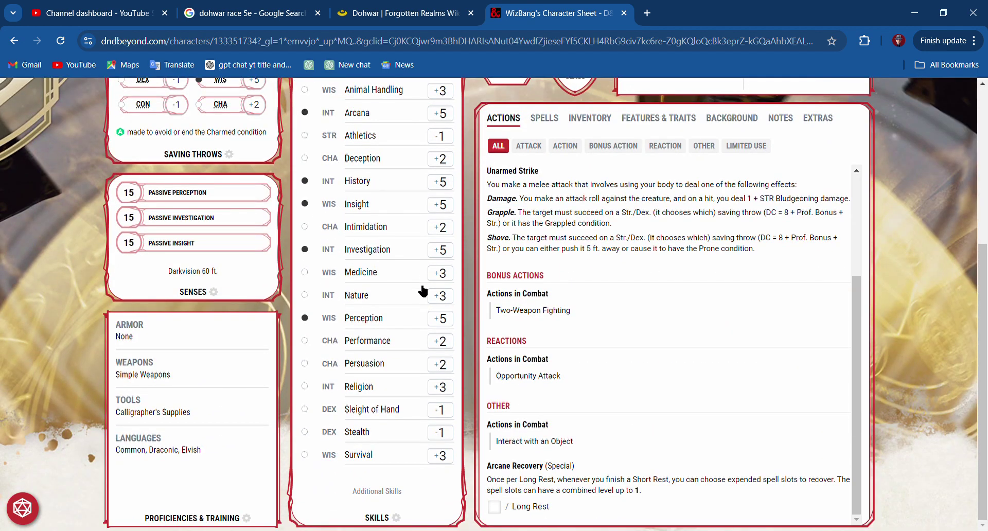
{"action": "scroll", "coordinate": [208, 466], "scroll_direction": "up", "scroll_amount": 4}
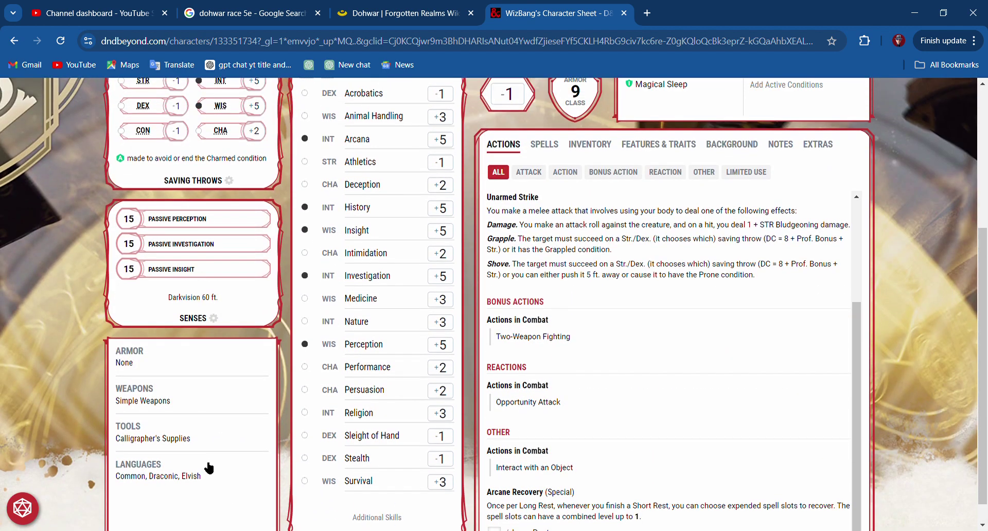
Examine the sheet's saving throws, passive senses, armor, weapon, tool and language proficiencies, full skill list and Arcane Recovery.
{"action": "scroll", "coordinate": [208, 465], "scroll_direction": "up", "scroll_amount": 1}
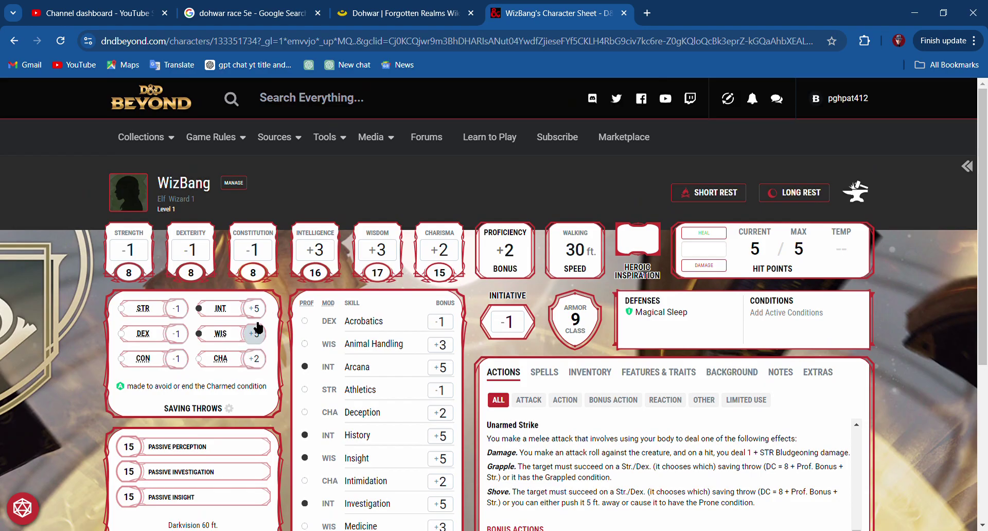
{"action": "scroll", "coordinate": [238, 430], "scroll_direction": "down", "scroll_amount": 5}
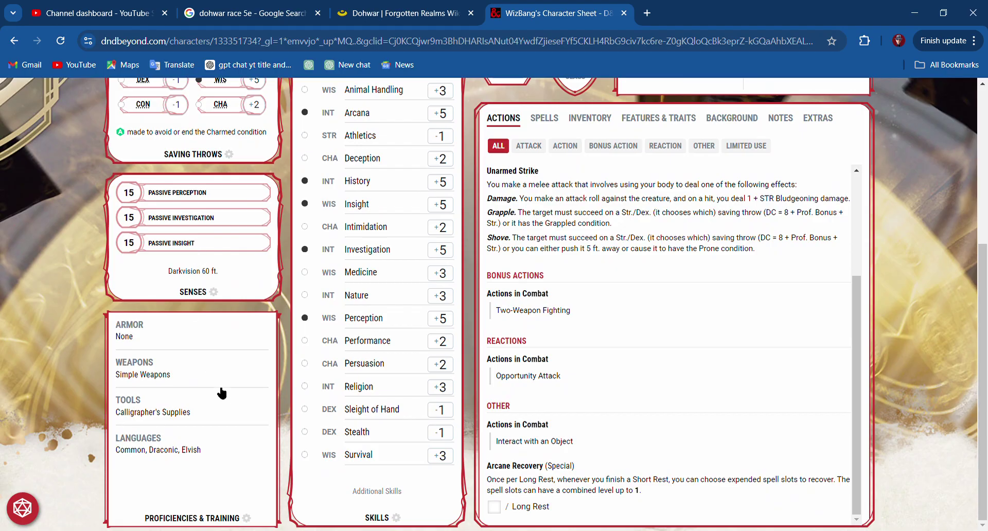
{"action": "scroll", "coordinate": [296, 410], "scroll_direction": "up", "scroll_amount": 5}
{"action": "scroll", "coordinate": [295, 406], "scroll_direction": "down", "scroll_amount": 5}
{"action": "scroll", "coordinate": [404, 341], "scroll_direction": "up", "scroll_amount": 5}
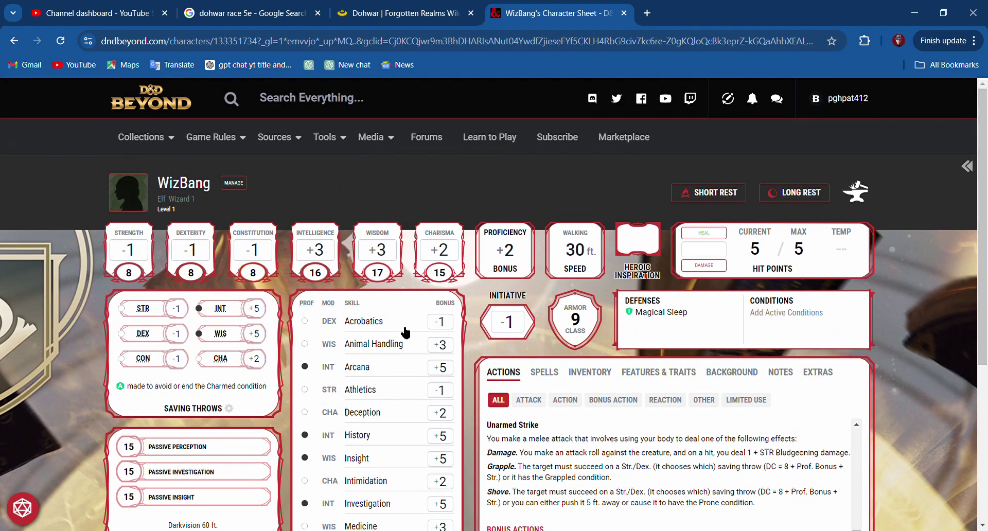
{"action": "scroll", "coordinate": [388, 363], "scroll_direction": "down", "scroll_amount": 2}
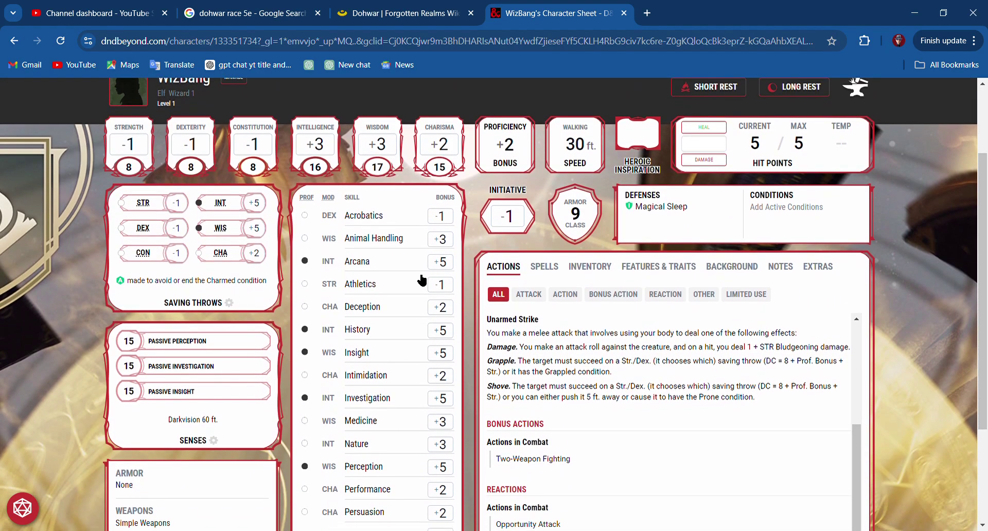
{"action": "scroll", "coordinate": [418, 319], "scroll_direction": "down", "scroll_amount": 2}
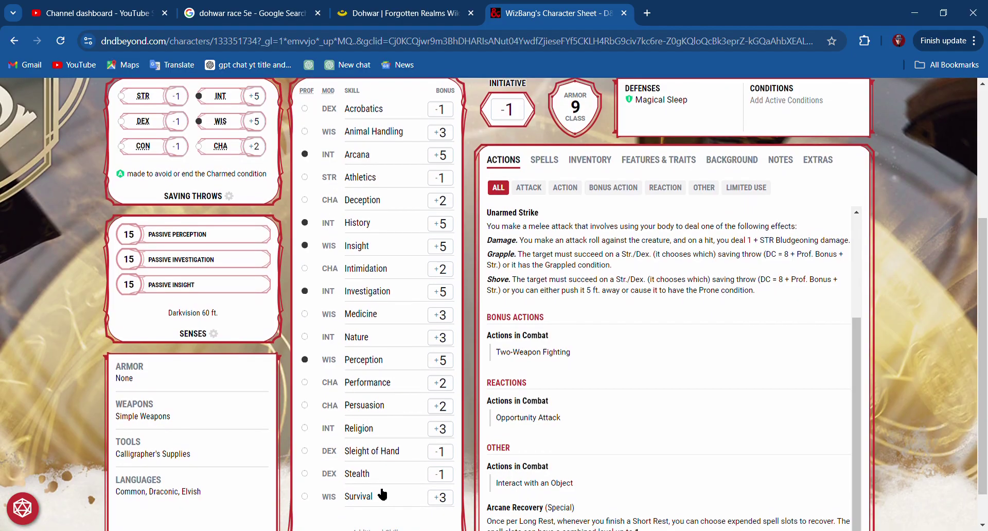
{"action": "scroll", "coordinate": [381, 492], "scroll_direction": "down", "scroll_amount": 1}
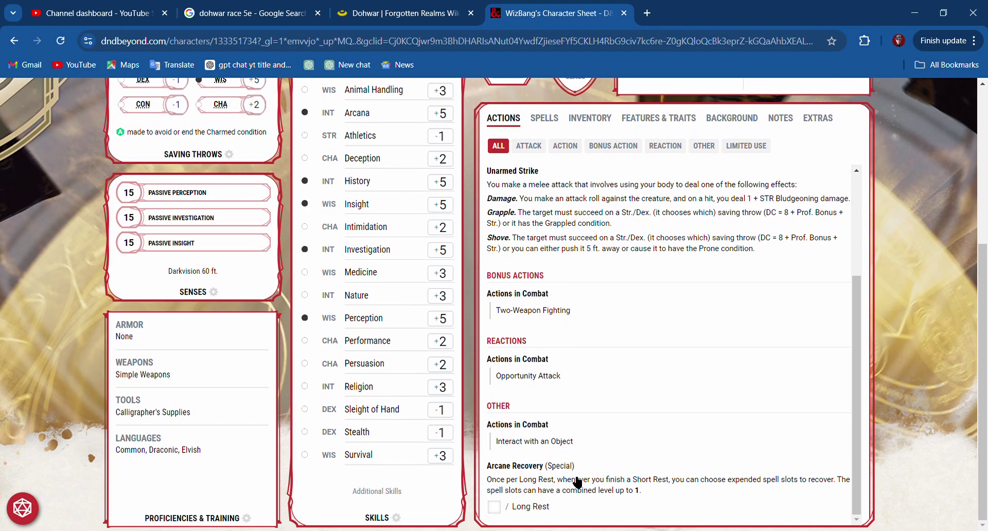
{"action": "scroll", "coordinate": [576, 481], "scroll_direction": "up", "scroll_amount": 8}
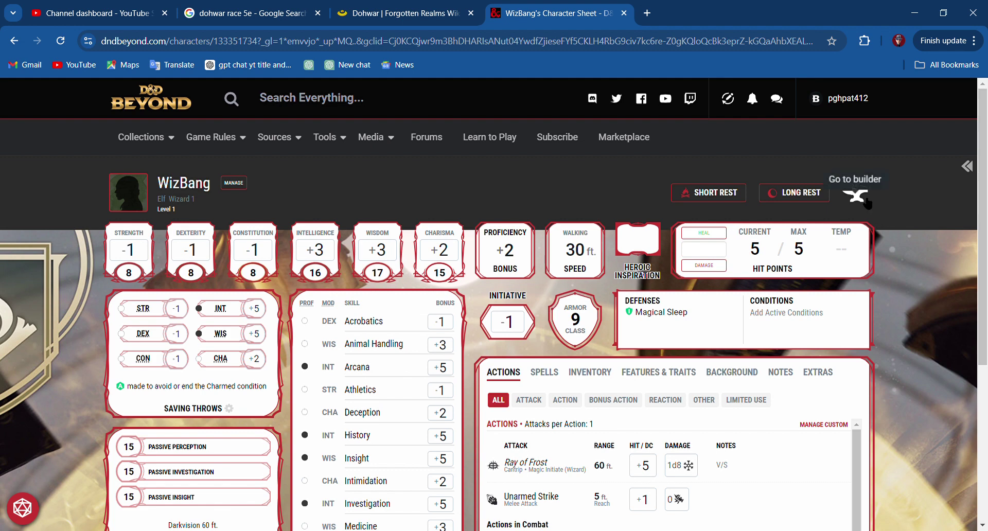
Show the sheet's information sidebar, try docking it on the left and back on the right, and hide it.
{"action": "left_click", "coordinate": [967, 166]}
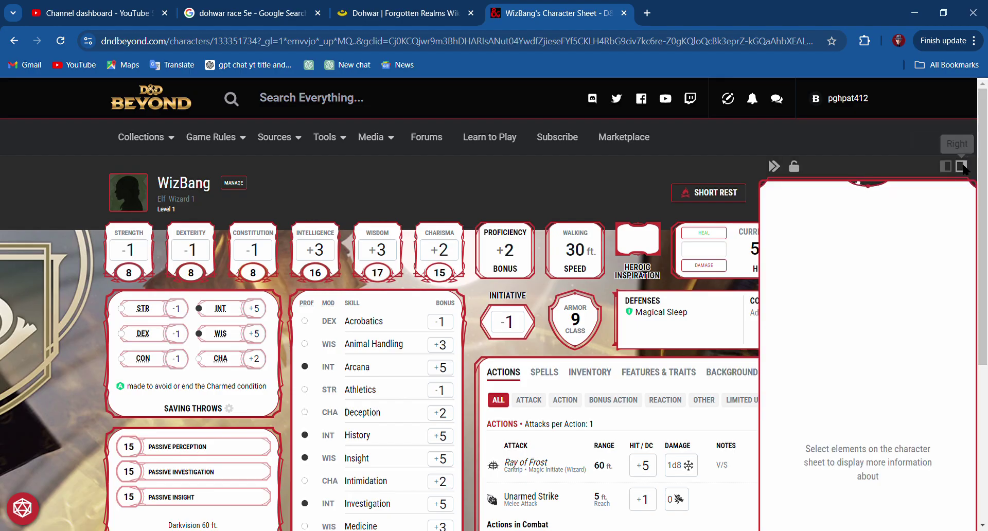
{"action": "left_click", "coordinate": [946, 166]}
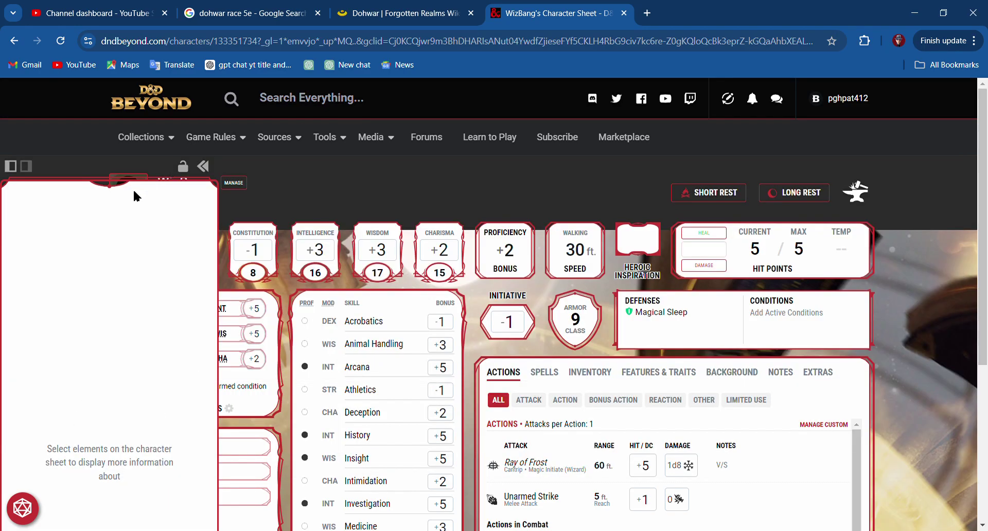
{"action": "left_click_drag", "start_coordinate": [116, 186], "coordinate": [202, 258]}
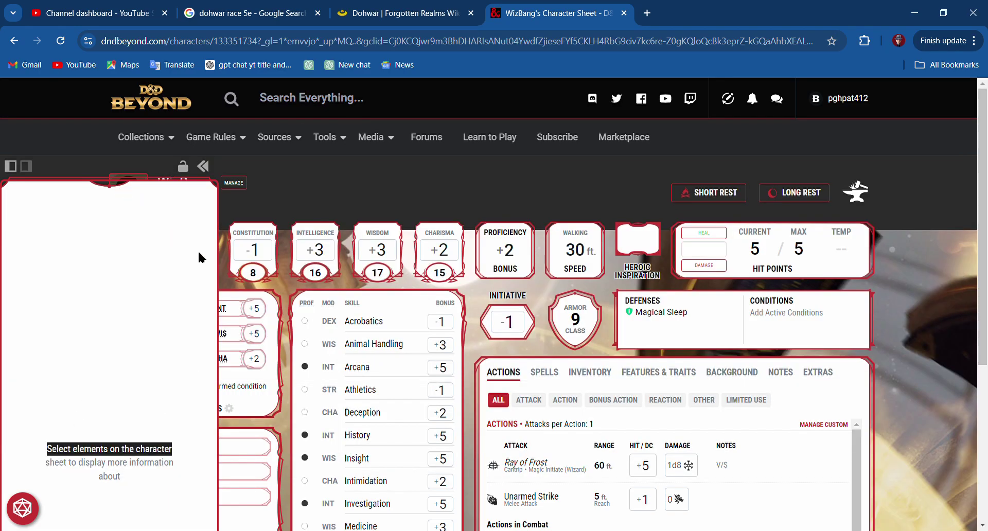
{"action": "left_click", "coordinate": [90, 482]}
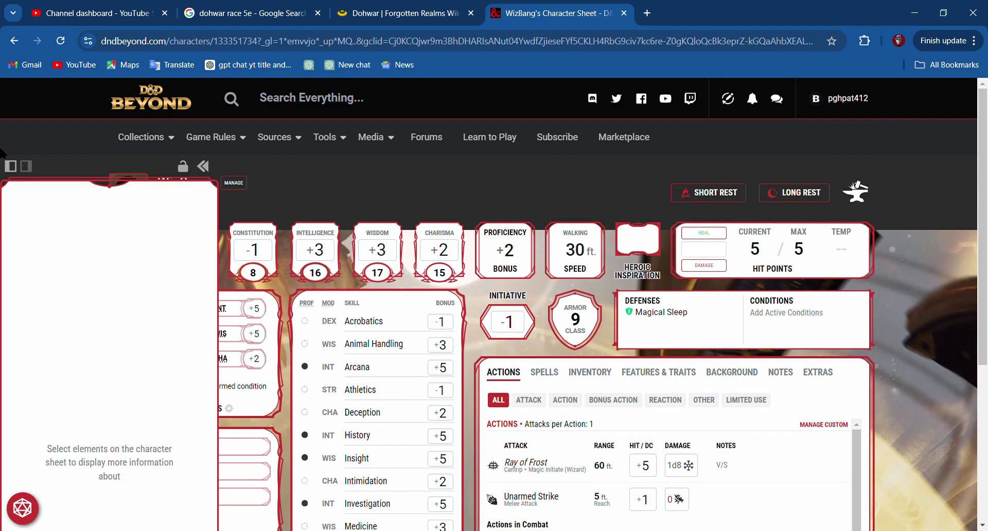
{"action": "left_click", "coordinate": [25, 166]}
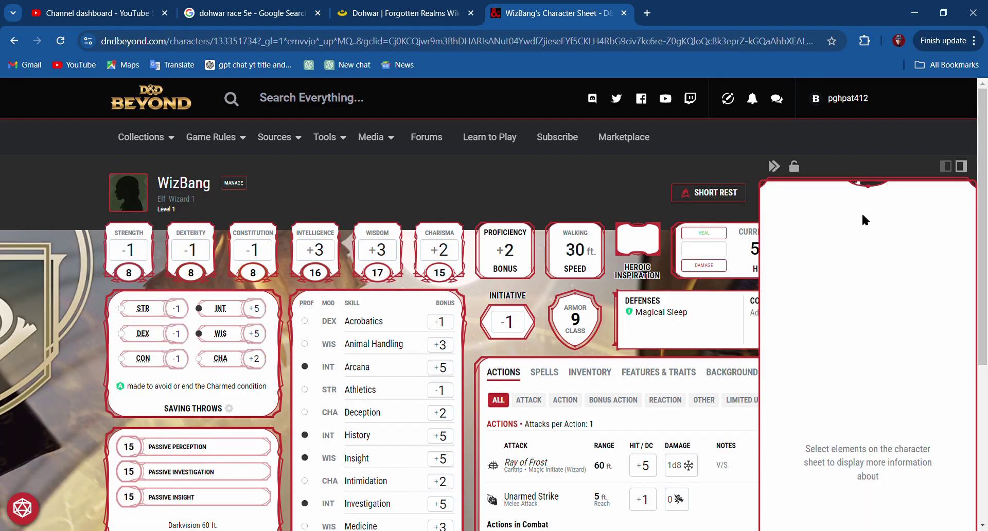
{"action": "left_click", "coordinate": [775, 165]}
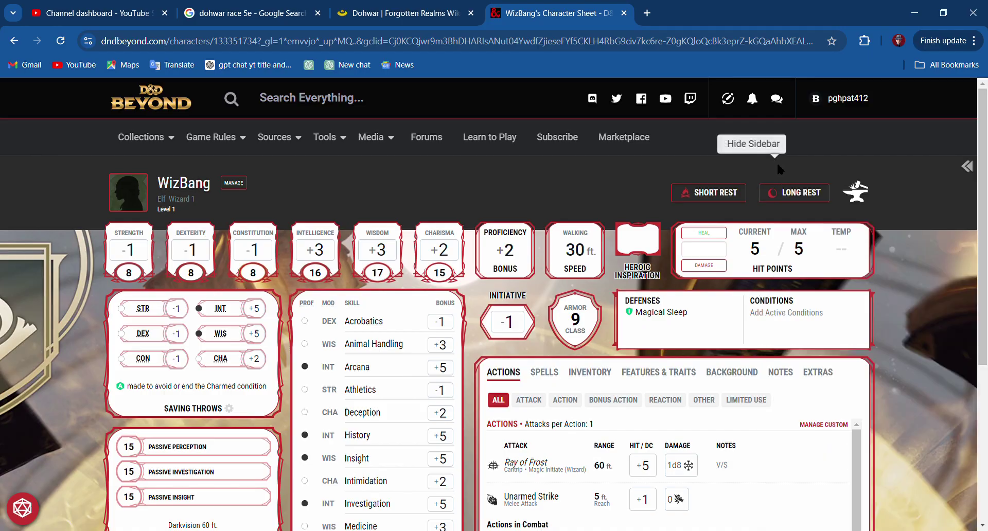
Return to WizBang's character builder and go to the page for managing equipment.
{"action": "left_click", "coordinate": [859, 196]}
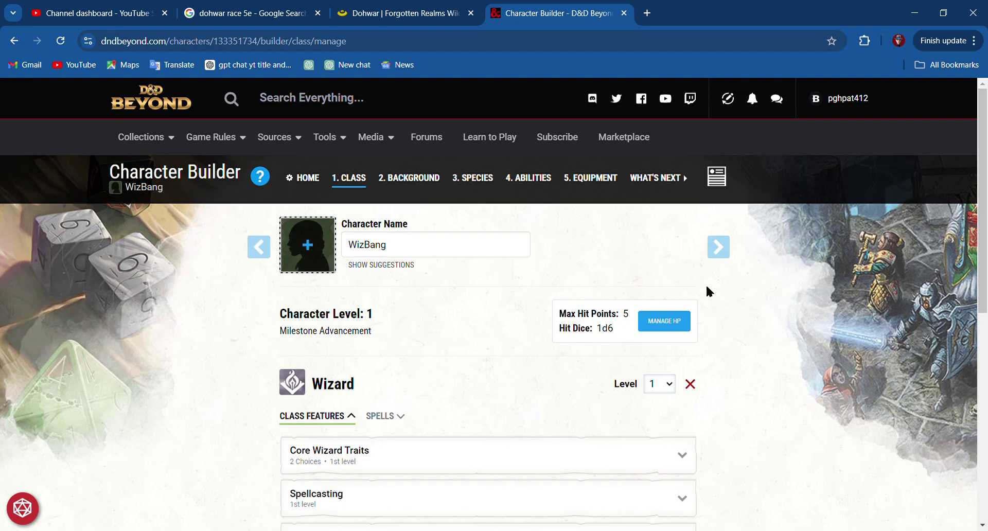
{"action": "scroll", "coordinate": [513, 455], "scroll_direction": "down", "scroll_amount": 6}
{"action": "scroll", "coordinate": [517, 456], "scroll_direction": "up", "scroll_amount": 2}
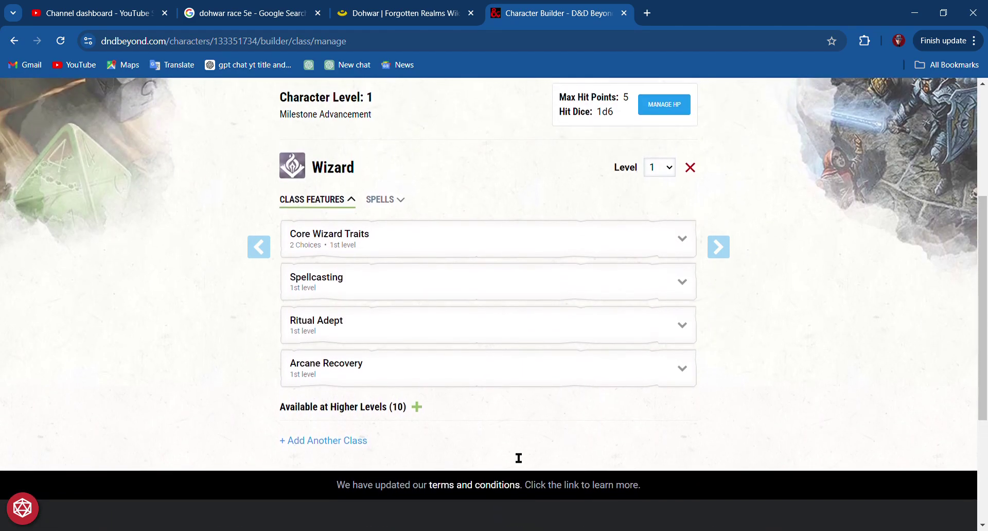
{"action": "scroll", "coordinate": [517, 457], "scroll_direction": "up", "scroll_amount": 4}
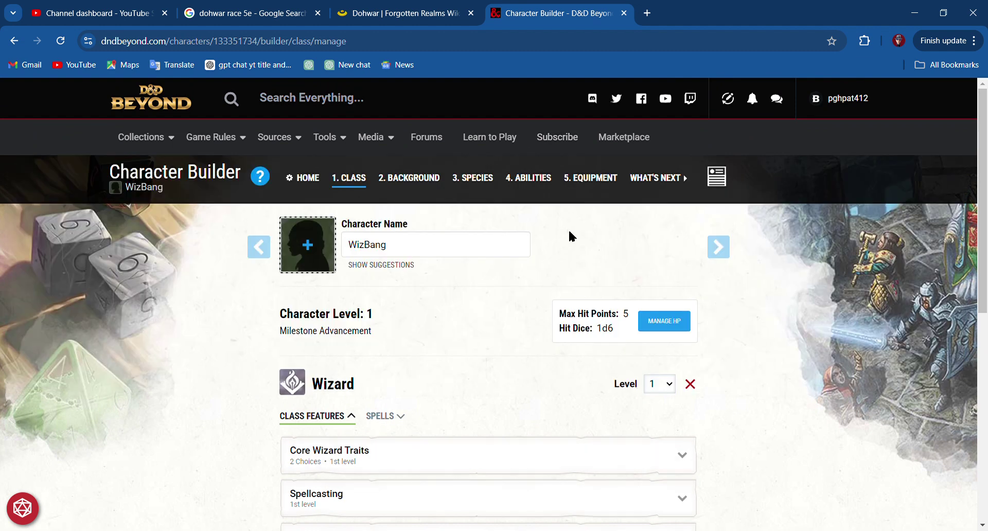
{"action": "left_click", "coordinate": [602, 188]}
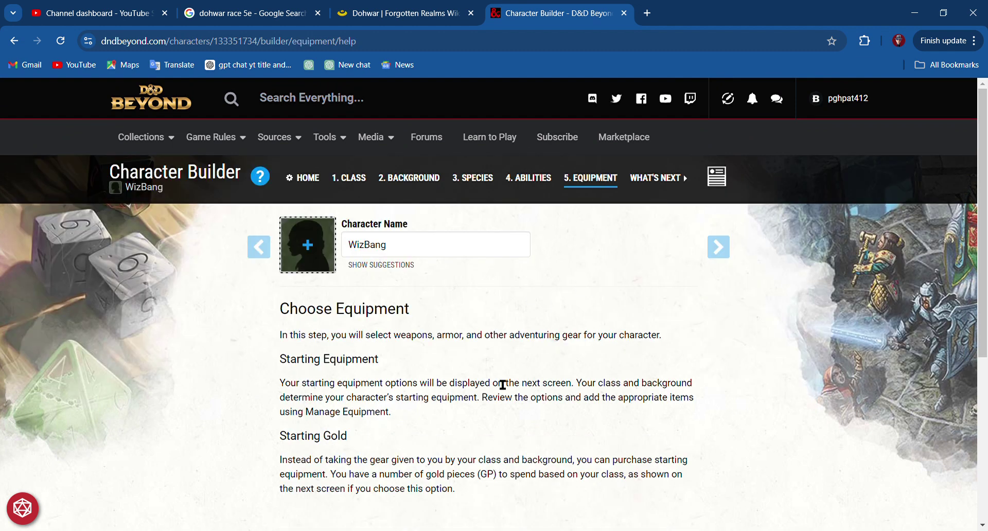
{"action": "scroll", "coordinate": [503, 385], "scroll_direction": "down", "scroll_amount": 4}
{"action": "scroll", "coordinate": [498, 384], "scroll_direction": "up", "scroll_amount": 4}
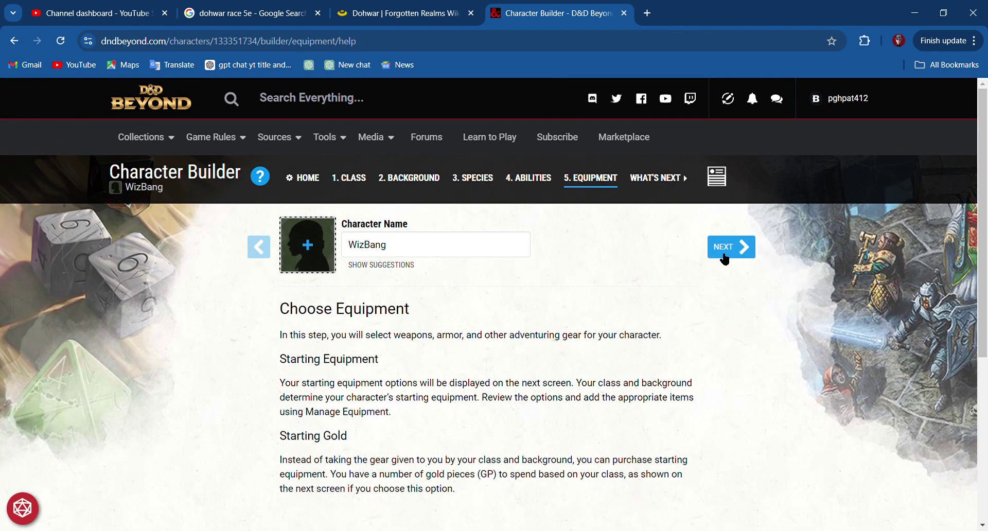
{"action": "left_click", "coordinate": [725, 255]}
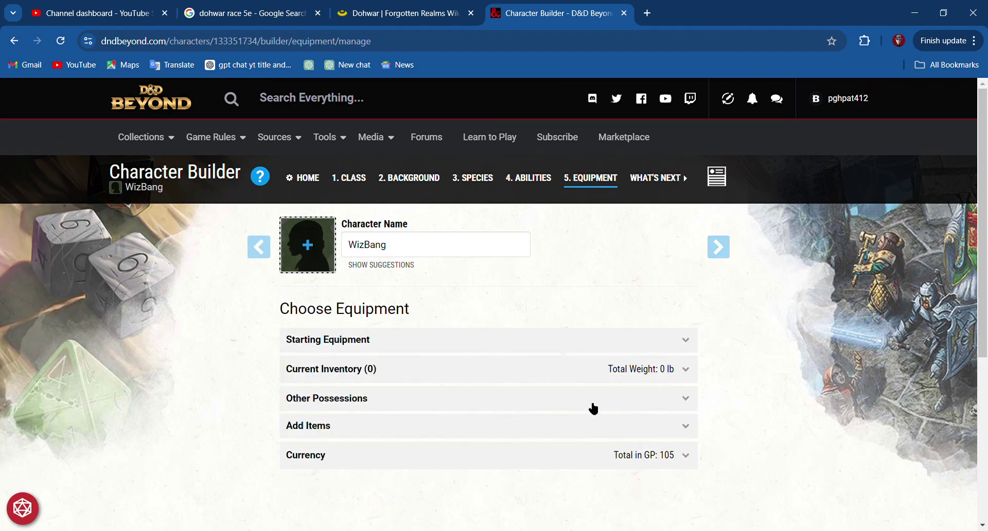
Filter the addable items by "quarter" and add the plain Quarterstaff to the inventory.
{"action": "left_click", "coordinate": [688, 427]}
{"action": "scroll", "coordinate": [638, 434], "scroll_direction": "down", "scroll_amount": 7}
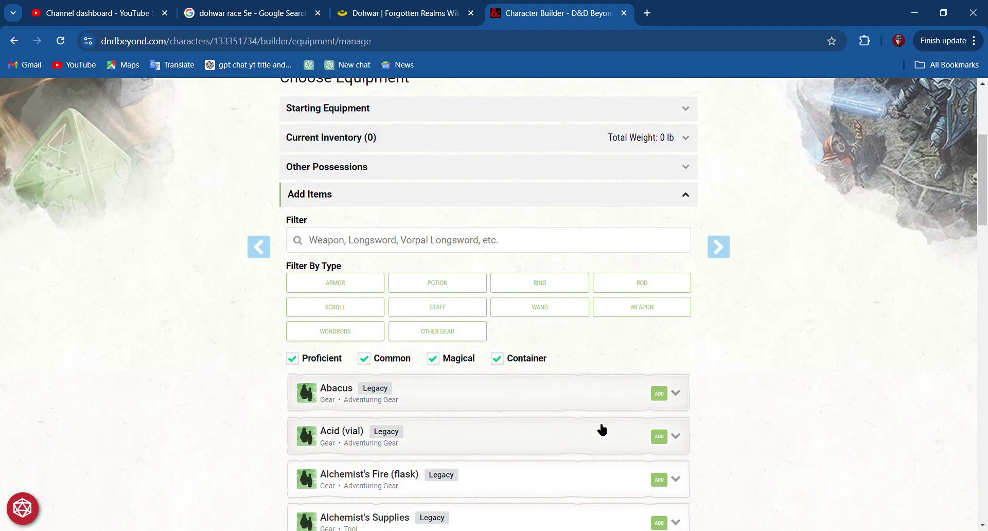
{"action": "scroll", "coordinate": [503, 409], "scroll_direction": "up", "scroll_amount": 6}
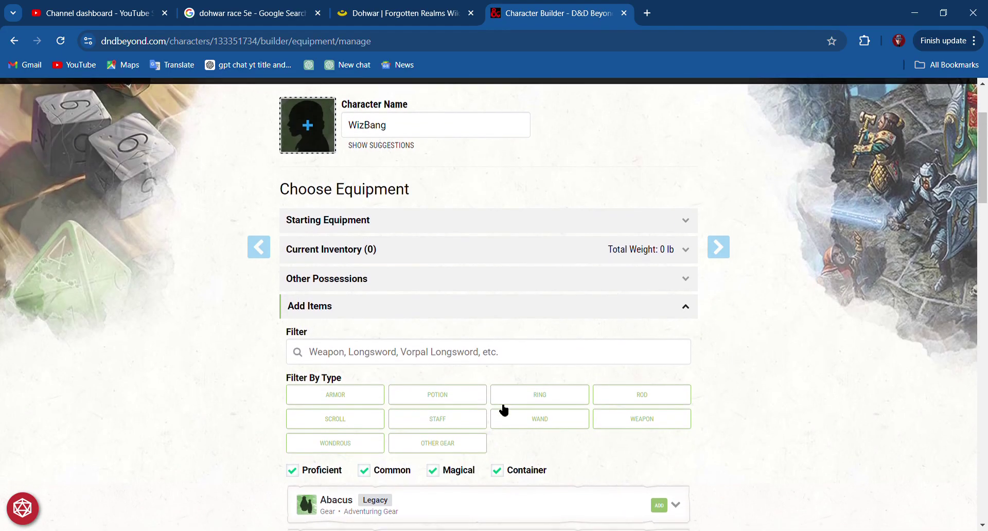
{"action": "scroll", "coordinate": [504, 409], "scroll_direction": "down", "scroll_amount": 3}
{"action": "left_click", "coordinate": [443, 265]}
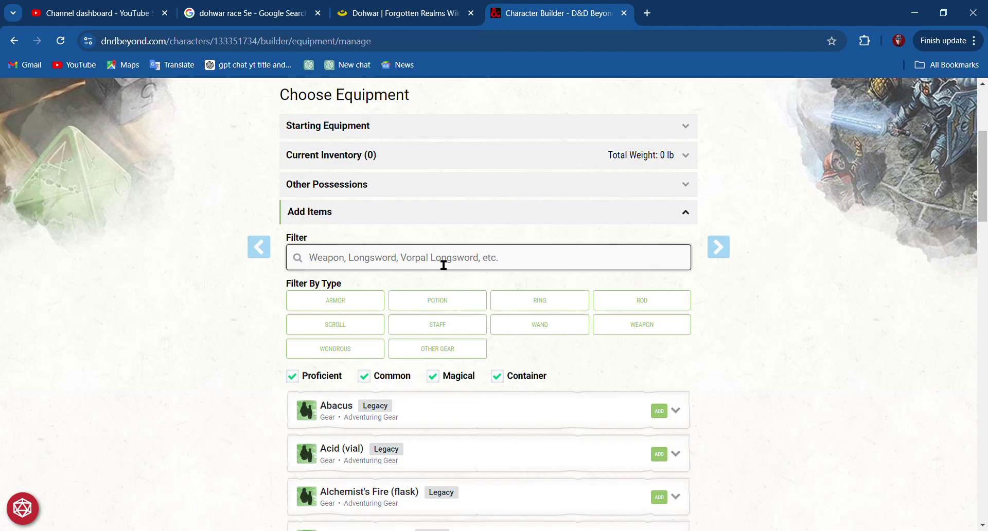
{"action": "type", "text": "quarter"}
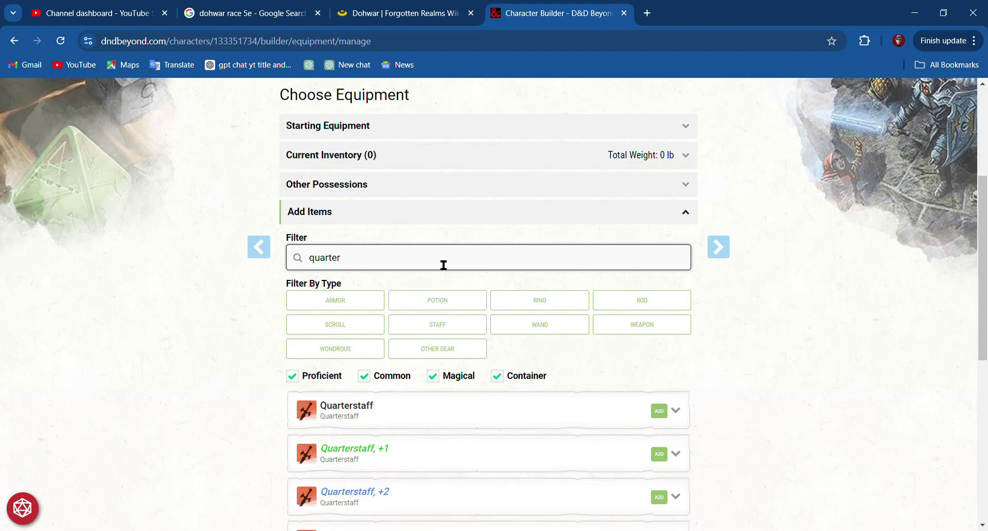
{"action": "left_click", "coordinate": [659, 411]}
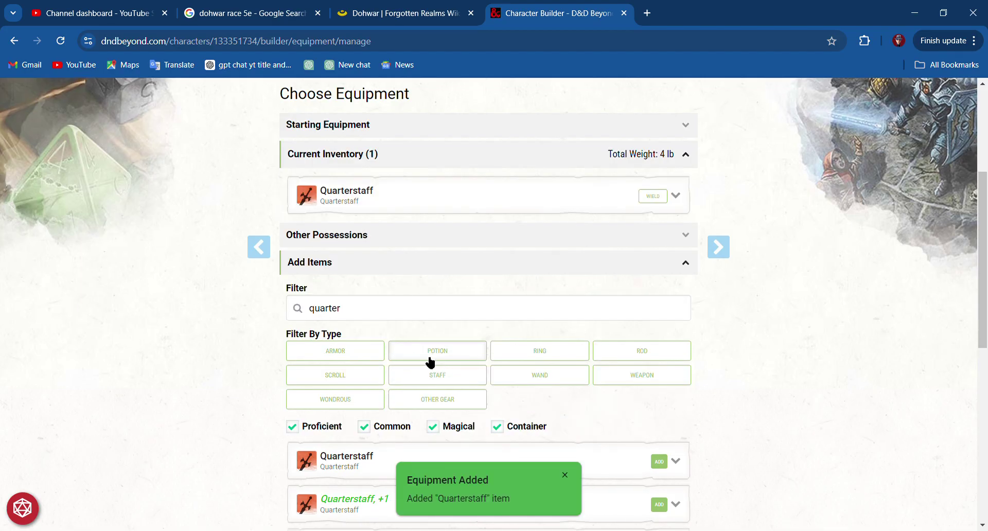
Filter the addable items by "spellbook" and add the Spellbook to the inventory.
{"action": "scroll", "coordinate": [430, 360], "scroll_direction": "down", "scroll_amount": 2}
{"action": "scroll", "coordinate": [430, 362], "scroll_direction": "down", "scroll_amount": 2}
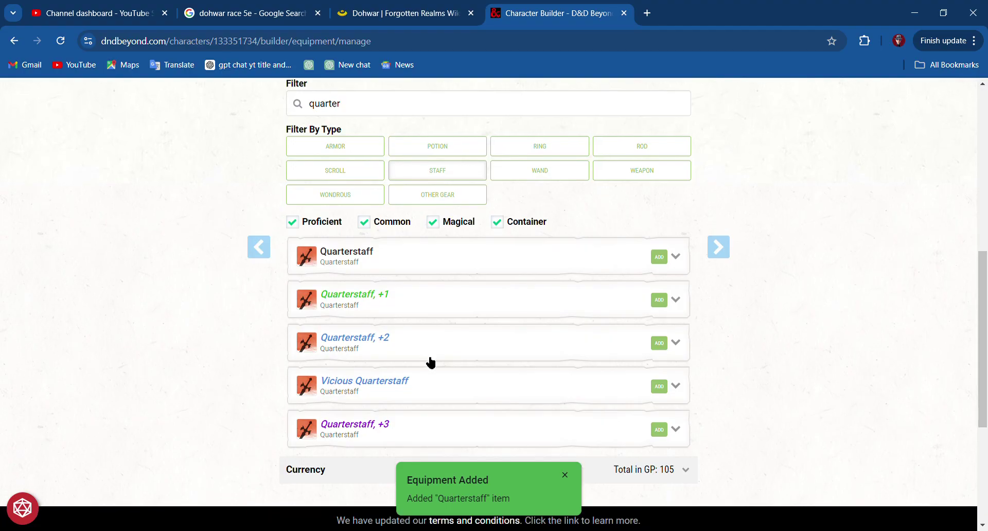
{"action": "scroll", "coordinate": [433, 363], "scroll_direction": "up", "scroll_amount": 6}
{"action": "scroll", "coordinate": [434, 365], "scroll_direction": "up", "scroll_amount": 2}
{"action": "scroll", "coordinate": [432, 364], "scroll_direction": "down", "scroll_amount": 6}
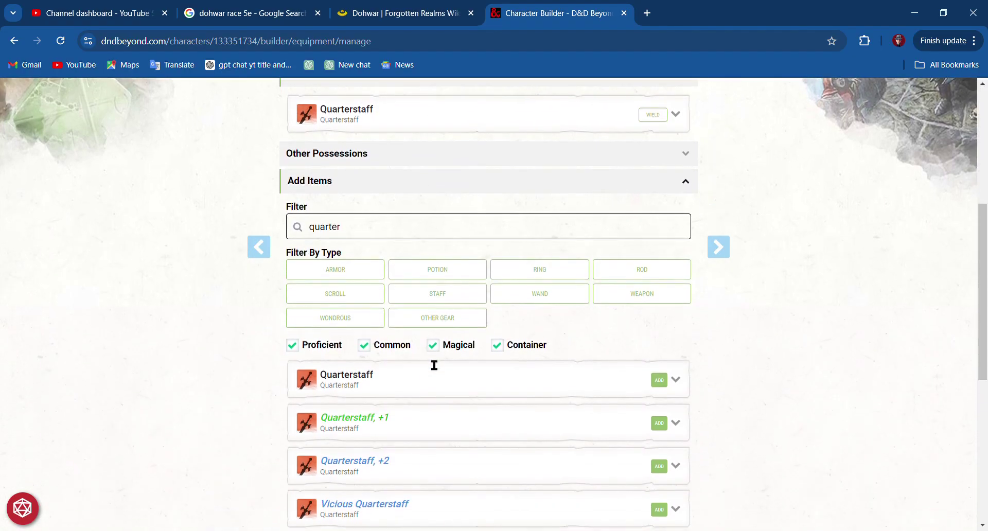
{"action": "scroll", "coordinate": [431, 363], "scroll_direction": "up", "scroll_amount": 4}
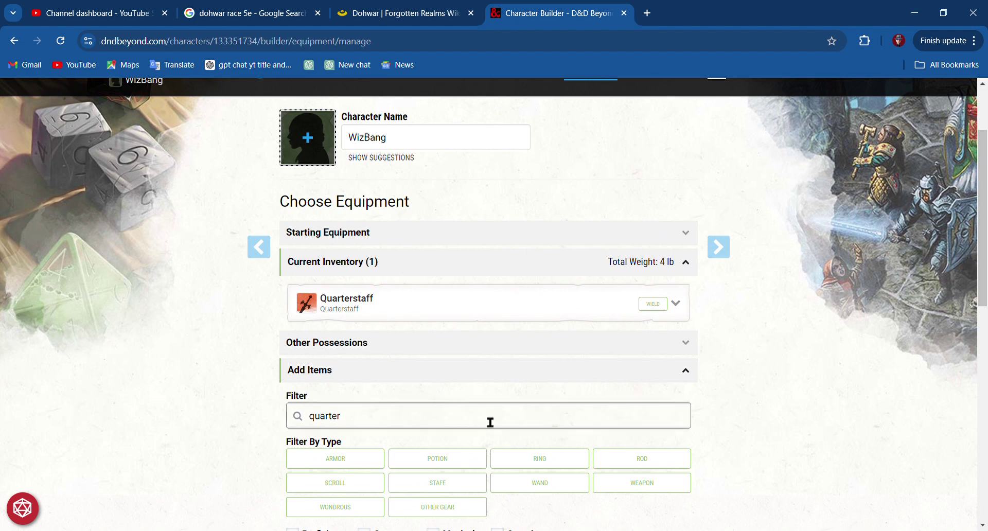
{"action": "double_click", "coordinate": [305, 423]}
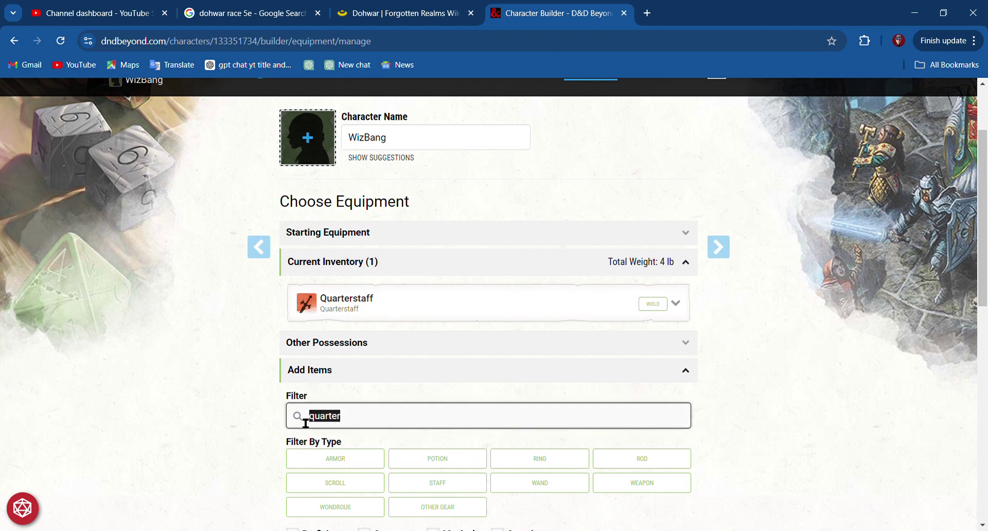
{"action": "type", "text": "spell"}
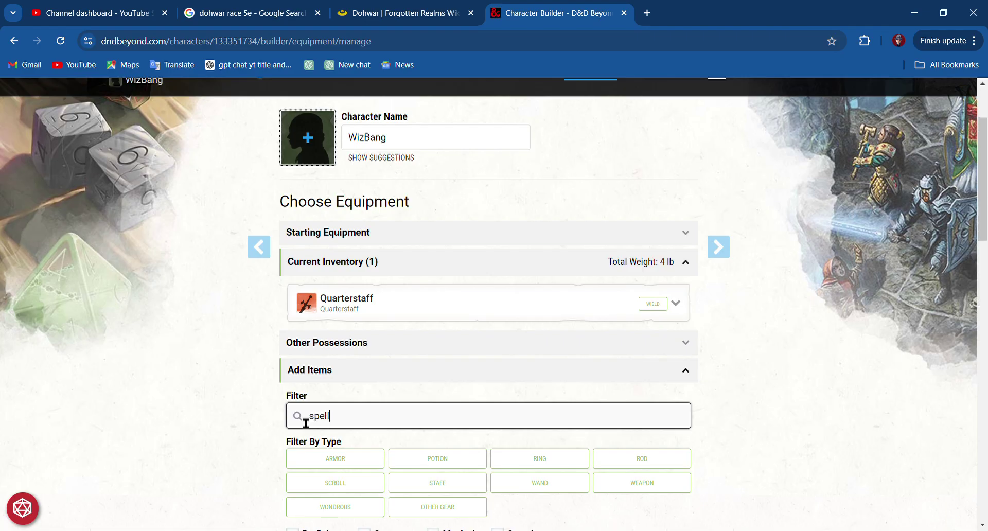
{"action": "type", "text": "b"}
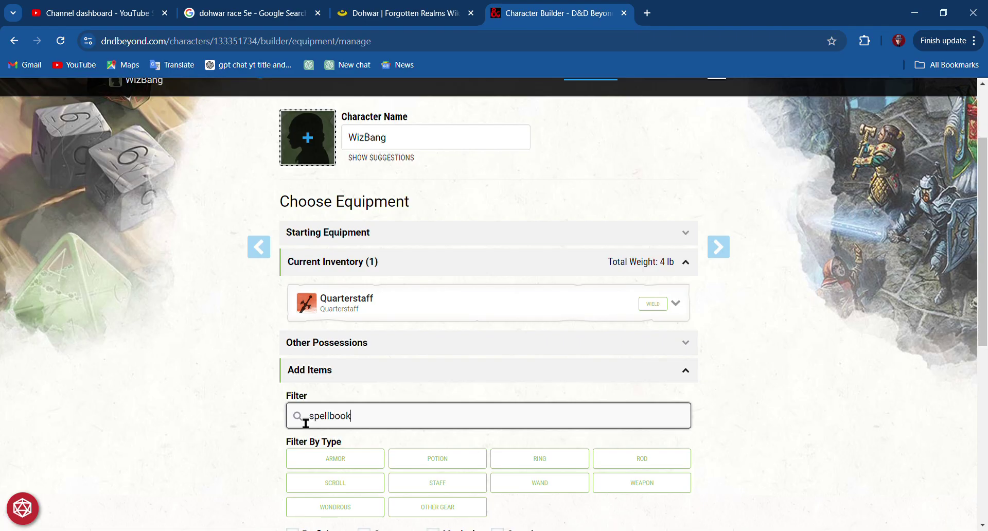
{"action": "type", "text": "ook"}
{"action": "scroll", "coordinate": [412, 425], "scroll_direction": "down", "scroll_amount": 4}
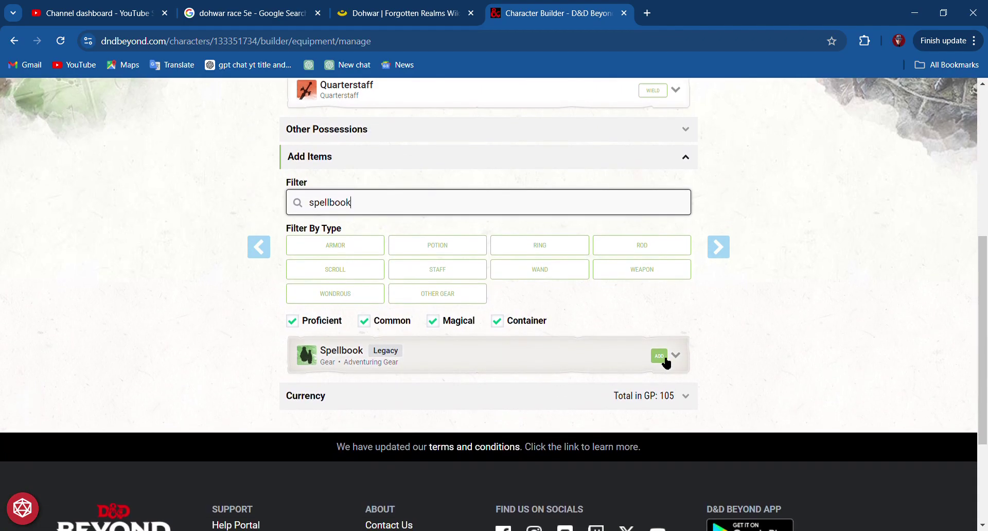
{"action": "left_click", "coordinate": [660, 356]}
{"action": "scroll", "coordinate": [497, 388], "scroll_direction": "up", "scroll_amount": 1}
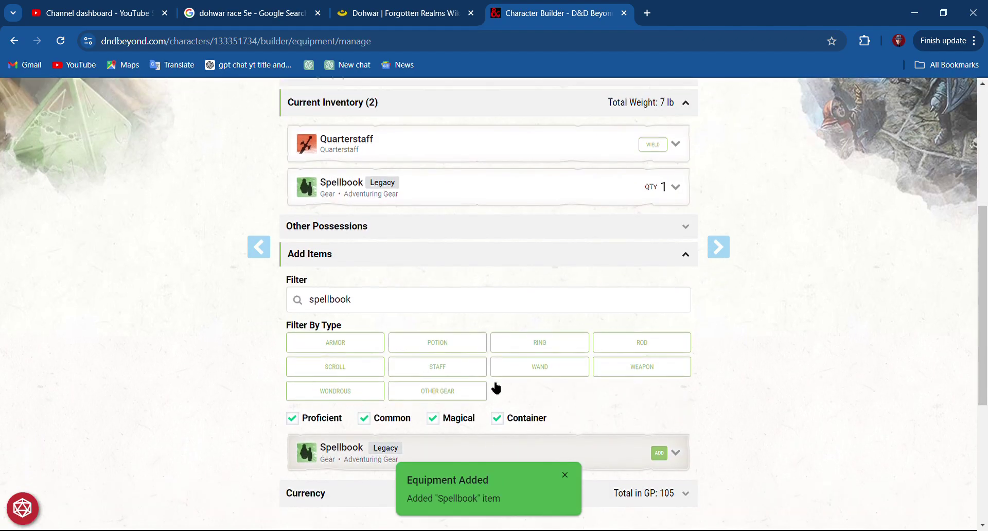
Leave the equipment page for the builder's home page and reopen WizBang's character sheet.
{"action": "scroll", "coordinate": [496, 388], "scroll_direction": "up", "scroll_amount": 1}
{"action": "scroll", "coordinate": [542, 368], "scroll_direction": "up", "scroll_amount": 4}
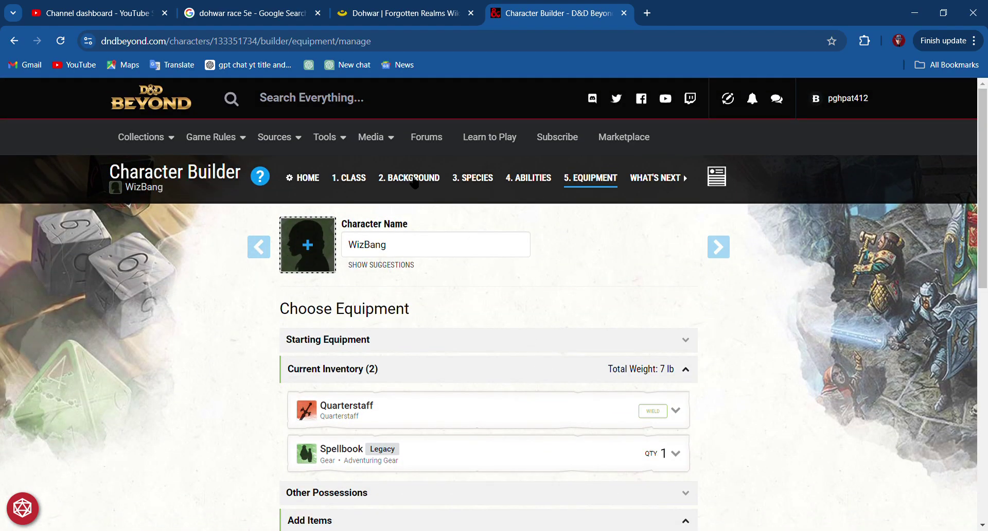
{"action": "left_click", "coordinate": [309, 180]}
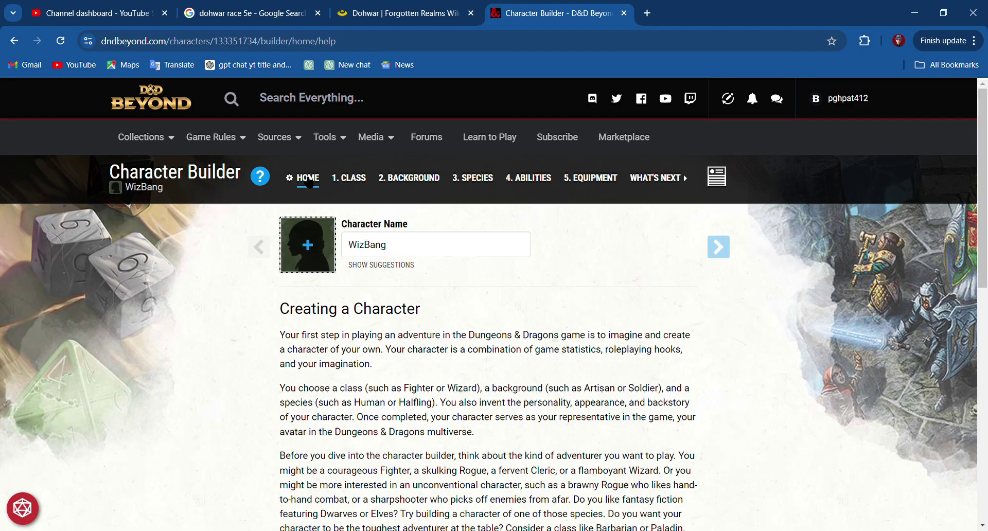
{"action": "left_click", "coordinate": [720, 177]}
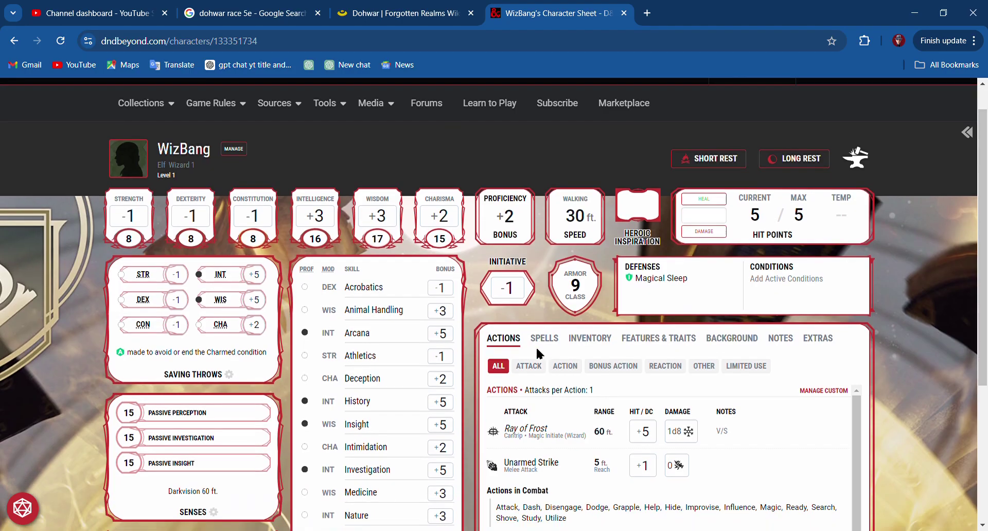
Mark the Quarterstaff as active in WizBang's inventory and open the Spellbook's details, closing them once read.
{"action": "scroll", "coordinate": [536, 346], "scroll_direction": "down", "scroll_amount": 4}
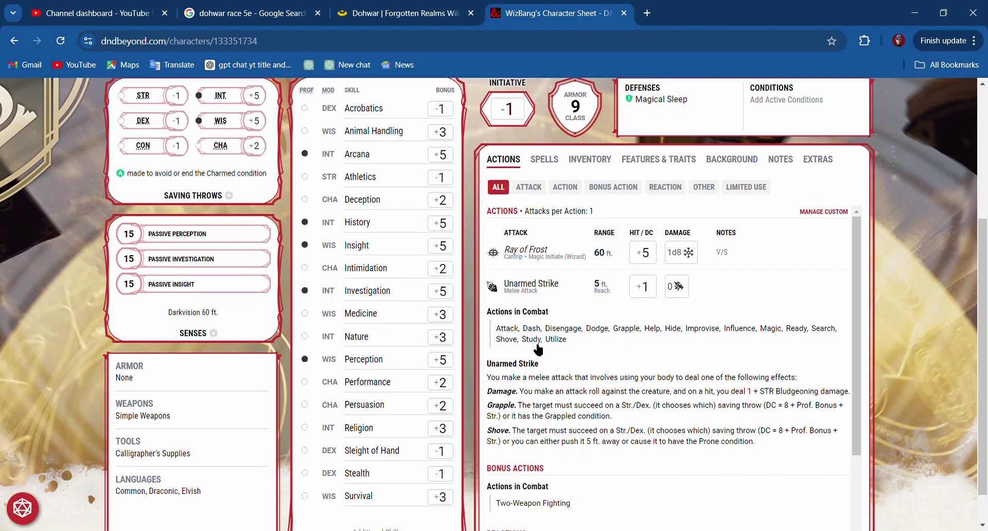
{"action": "scroll", "coordinate": [538, 350], "scroll_direction": "down", "scroll_amount": 3}
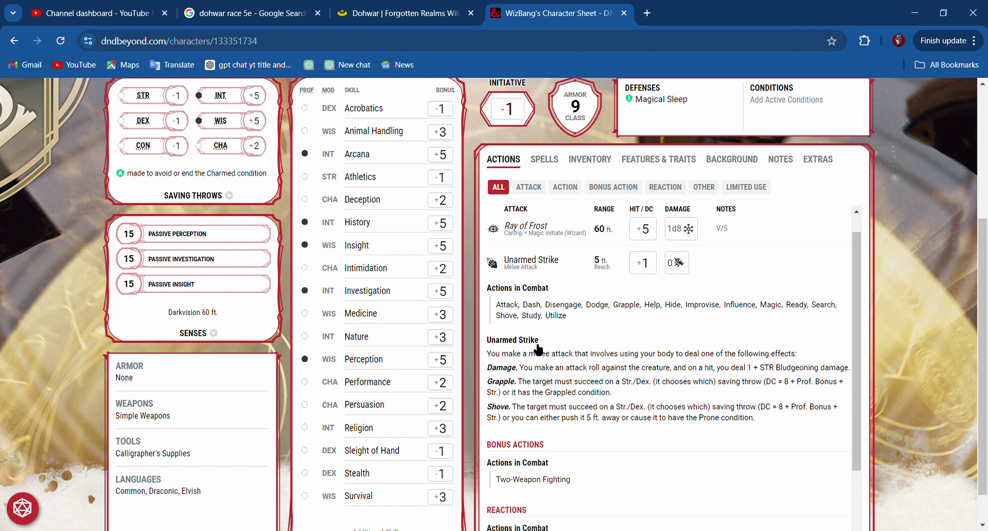
{"action": "scroll", "coordinate": [542, 350], "scroll_direction": "up", "scroll_amount": 3}
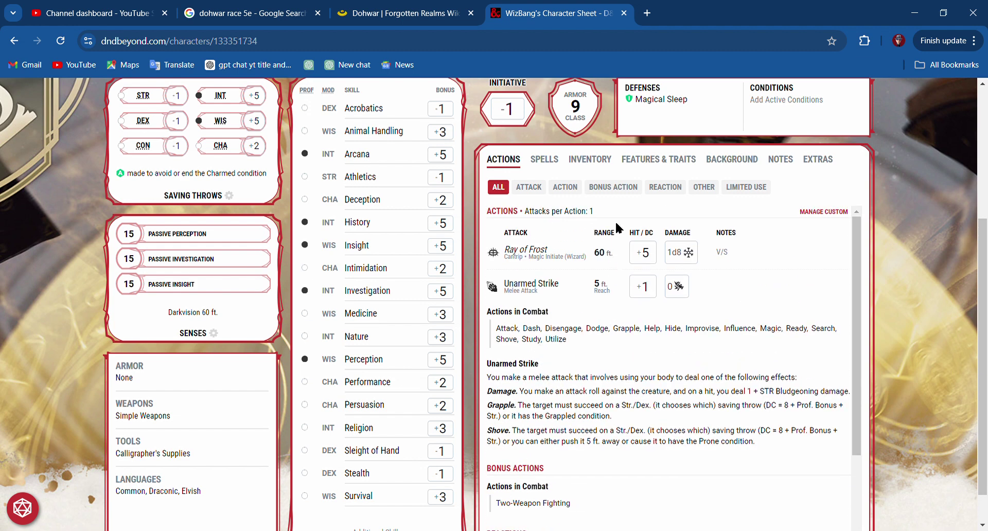
{"action": "left_click", "coordinate": [589, 158]}
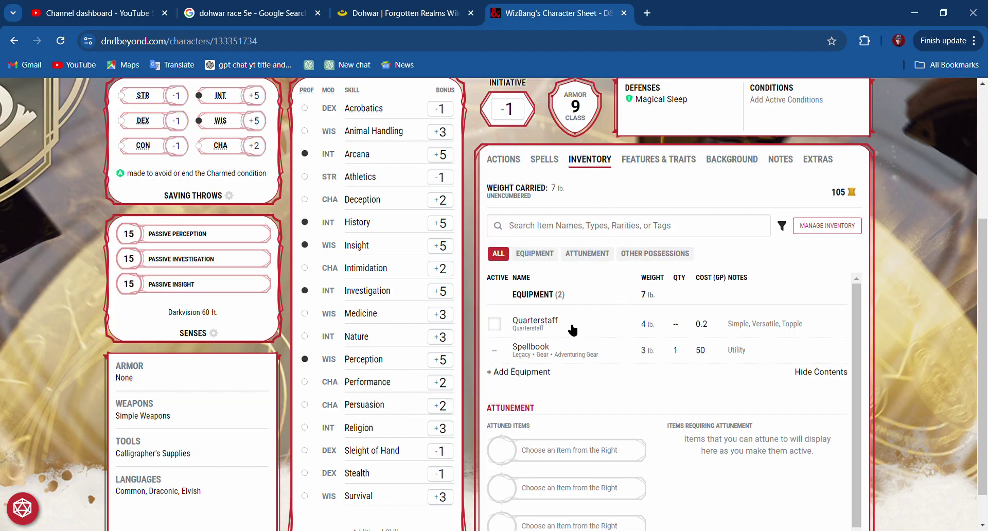
{"action": "left_click", "coordinate": [498, 324]}
{"action": "left_click", "coordinate": [502, 353]}
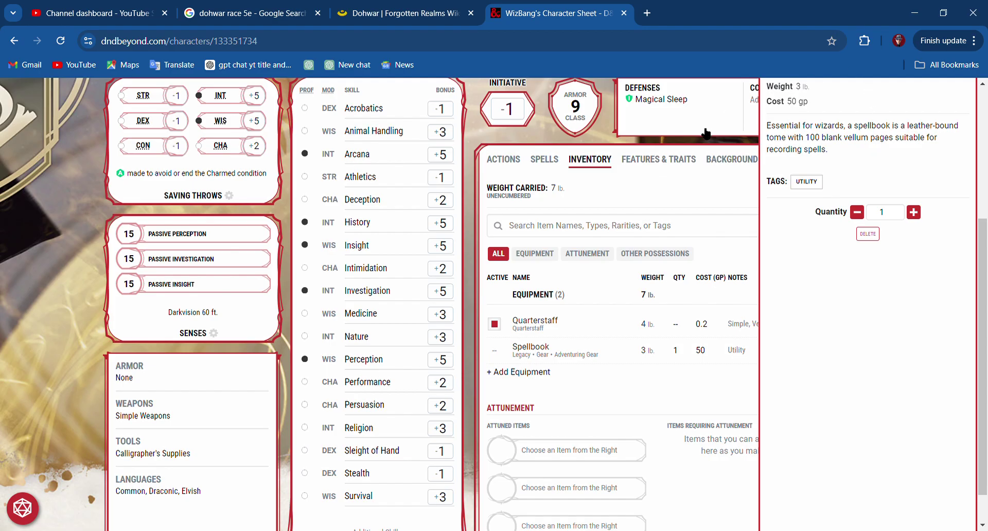
{"action": "left_click", "coordinate": [623, 265]}
Look over the inventory's equipment list and return to the character's actions to check the Quarterstaff attack.
{"action": "scroll", "coordinate": [624, 266], "scroll_direction": "up", "scroll_amount": 3}
{"action": "scroll", "coordinate": [626, 274], "scroll_direction": "down", "scroll_amount": 1}
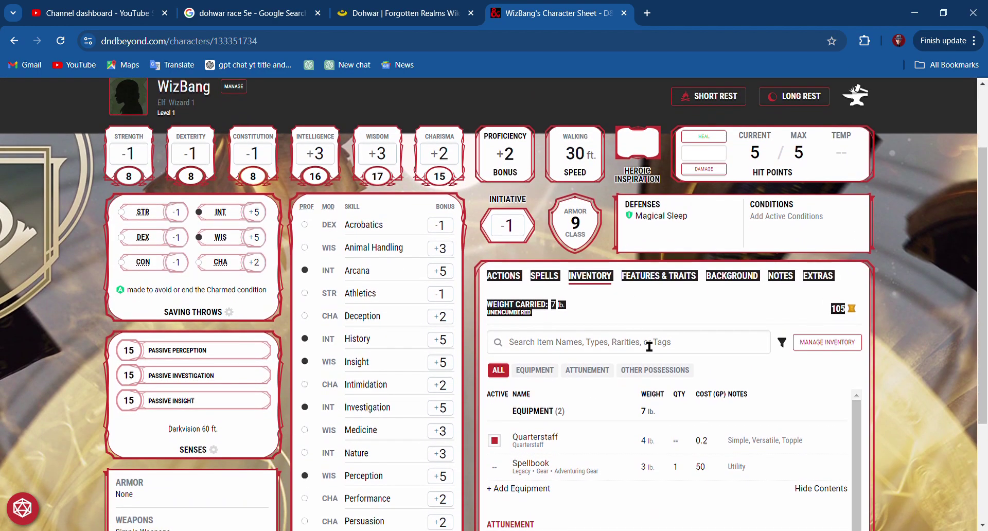
{"action": "left_click", "coordinate": [646, 343]}
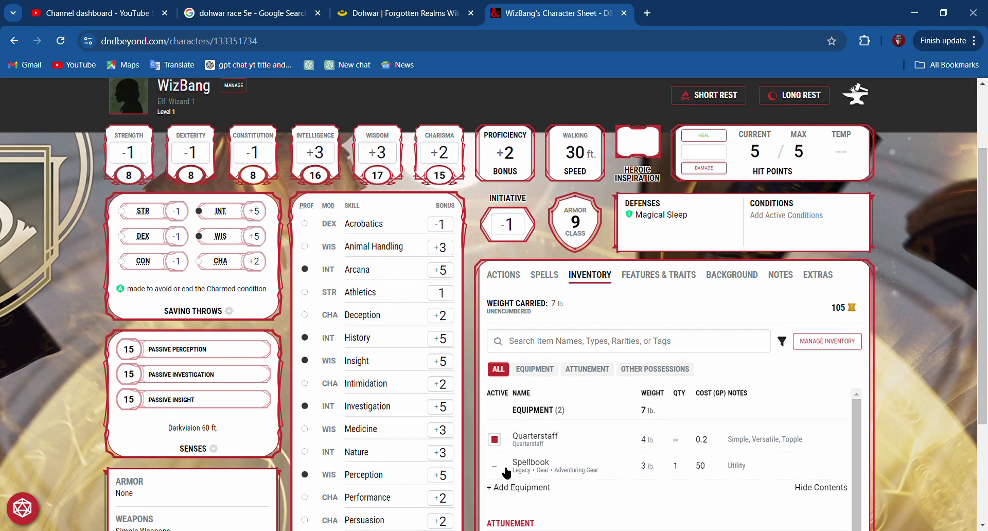
{"action": "scroll", "coordinate": [597, 462], "scroll_direction": "down", "scroll_amount": 1}
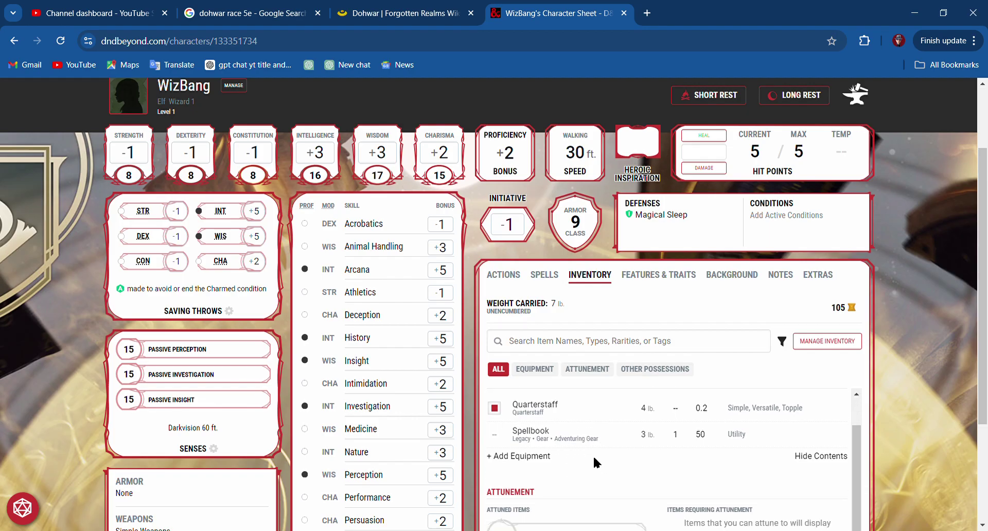
{"action": "scroll", "coordinate": [596, 463], "scroll_direction": "up", "scroll_amount": 1}
{"action": "scroll", "coordinate": [548, 456], "scroll_direction": "up", "scroll_amount": 1}
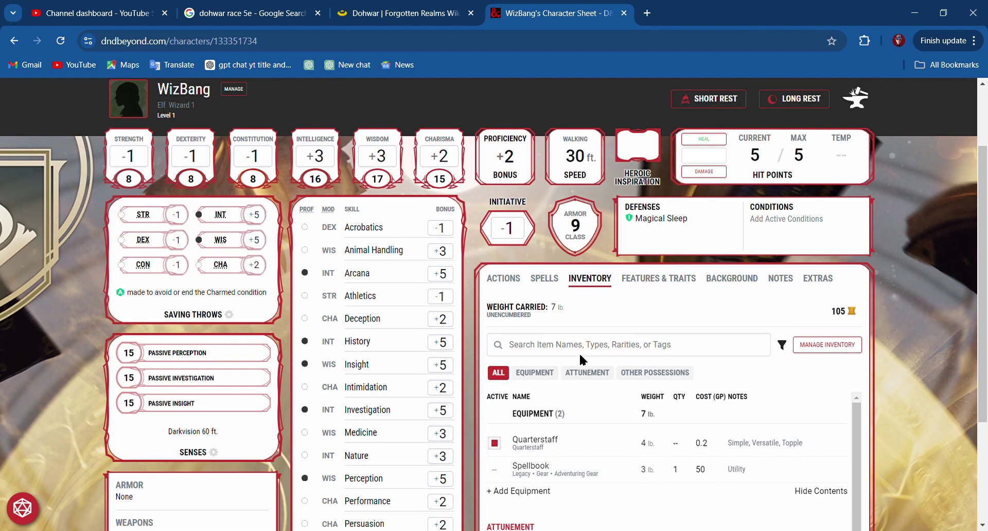
{"action": "left_click", "coordinate": [520, 279]}
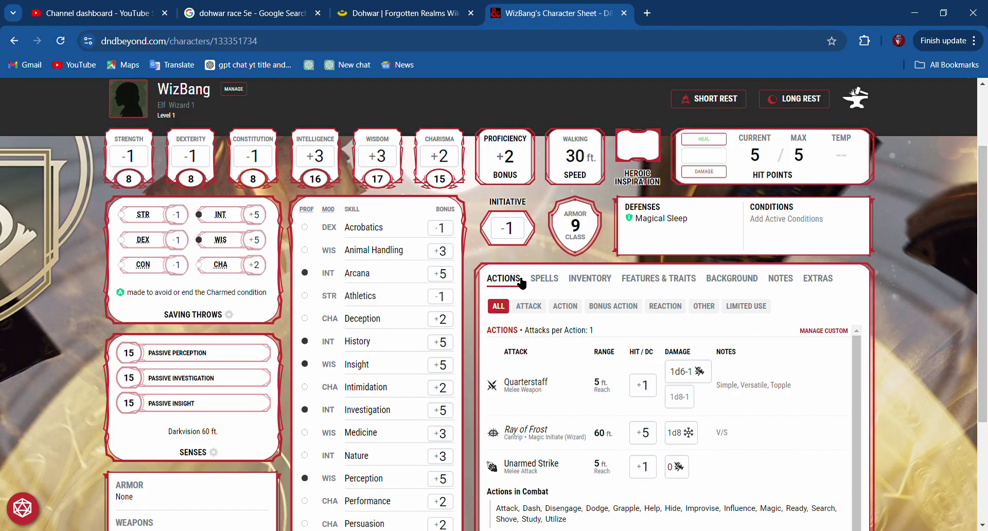
{"action": "scroll", "coordinate": [521, 282], "scroll_direction": "down", "scroll_amount": 2}
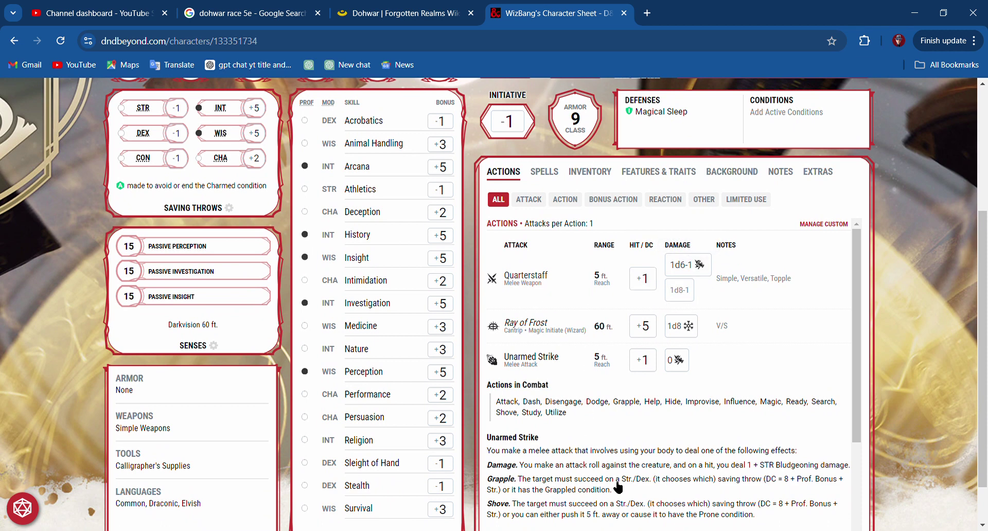
{"action": "scroll", "coordinate": [618, 486], "scroll_direction": "up", "scroll_amount": 4}
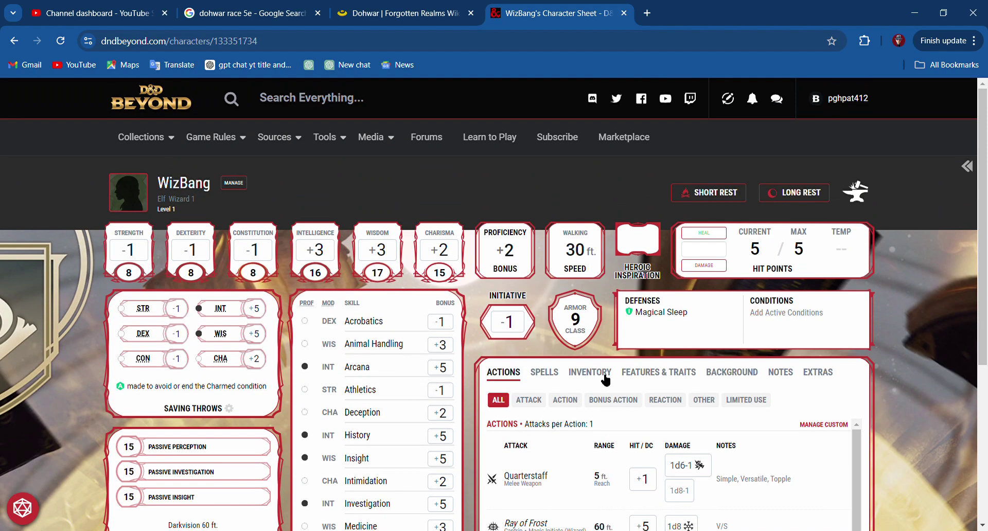
Review WizBang's cantrips and 1st-level spells, including the detailed description of Acid Splash.
{"action": "left_click", "coordinate": [544, 373]}
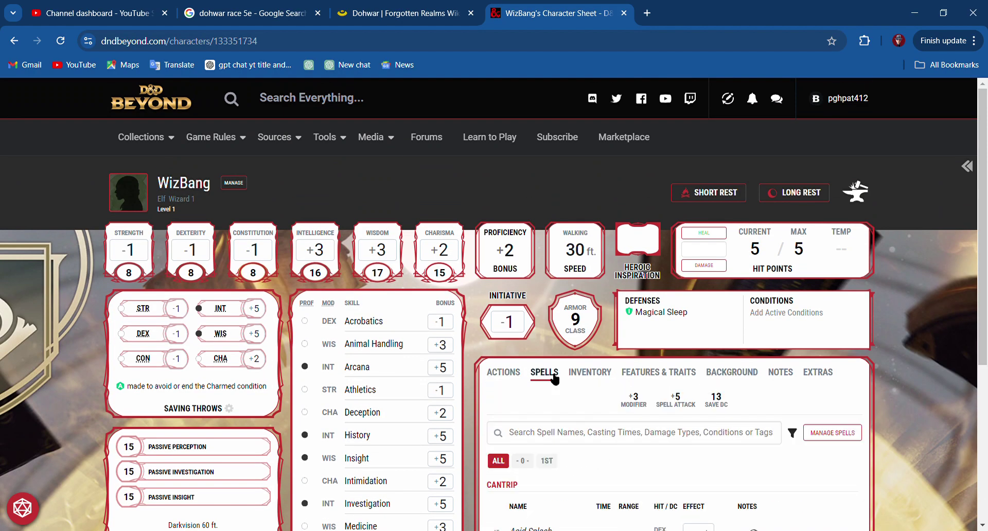
{"action": "scroll", "coordinate": [558, 380], "scroll_direction": "down", "scroll_amount": 1}
{"action": "scroll", "coordinate": [558, 380], "scroll_direction": "down", "scroll_amount": 4}
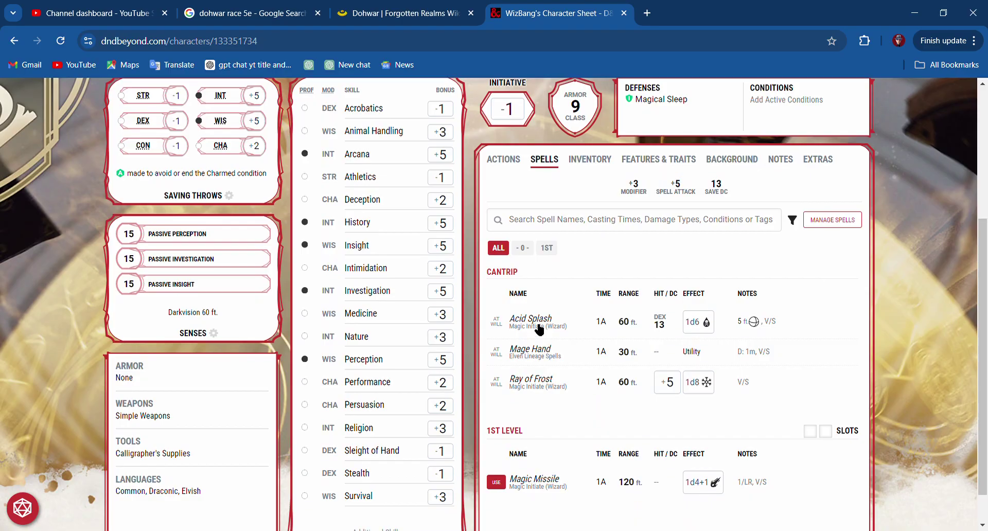
{"action": "left_click", "coordinate": [506, 330]}
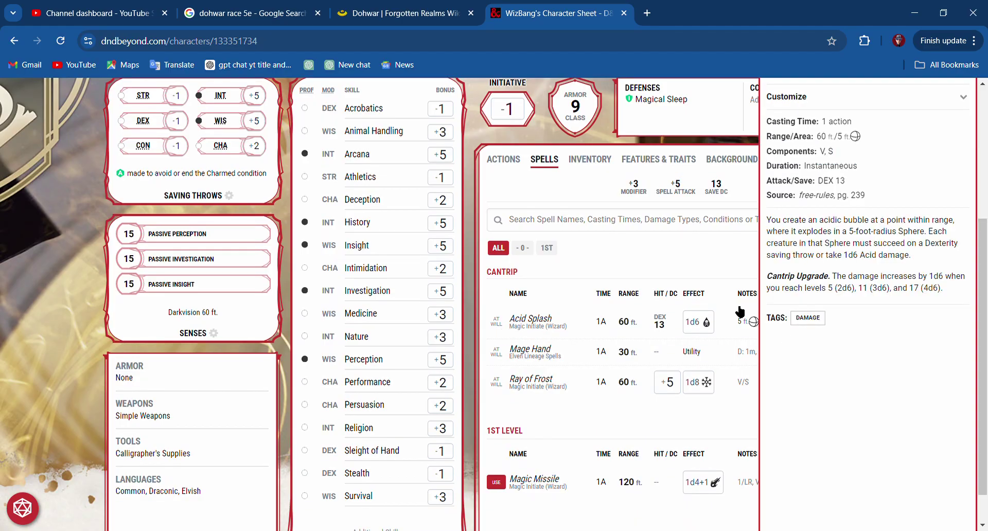
{"action": "left_click", "coordinate": [675, 263]}
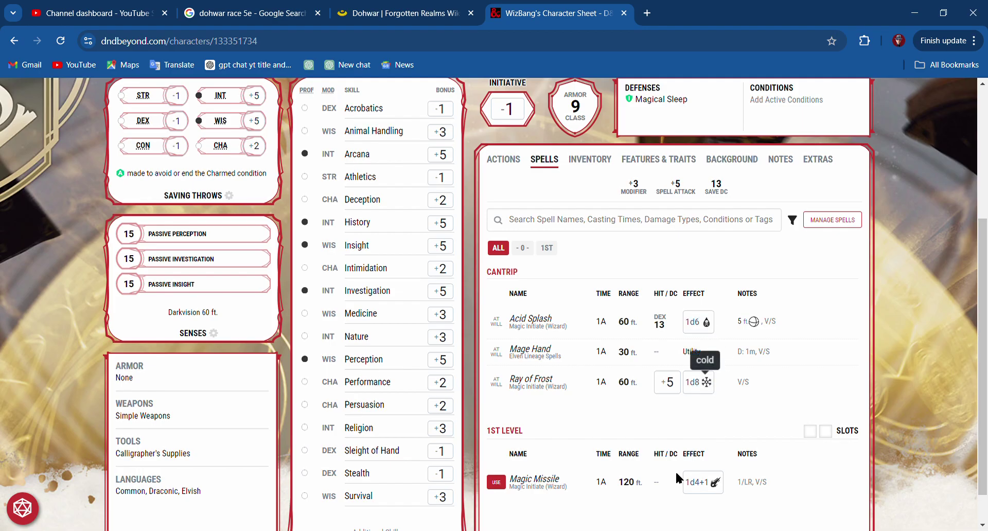
{"action": "scroll", "coordinate": [667, 501], "scroll_direction": "down", "scroll_amount": 1}
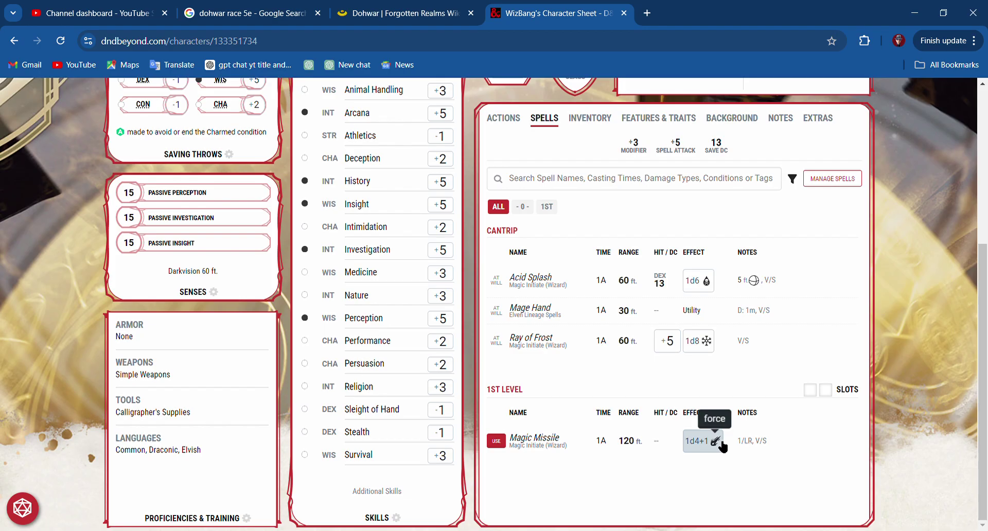
{"action": "scroll", "coordinate": [723, 447], "scroll_direction": "up", "scroll_amount": 5}
{"action": "scroll", "coordinate": [783, 376], "scroll_direction": "down", "scroll_amount": 2}
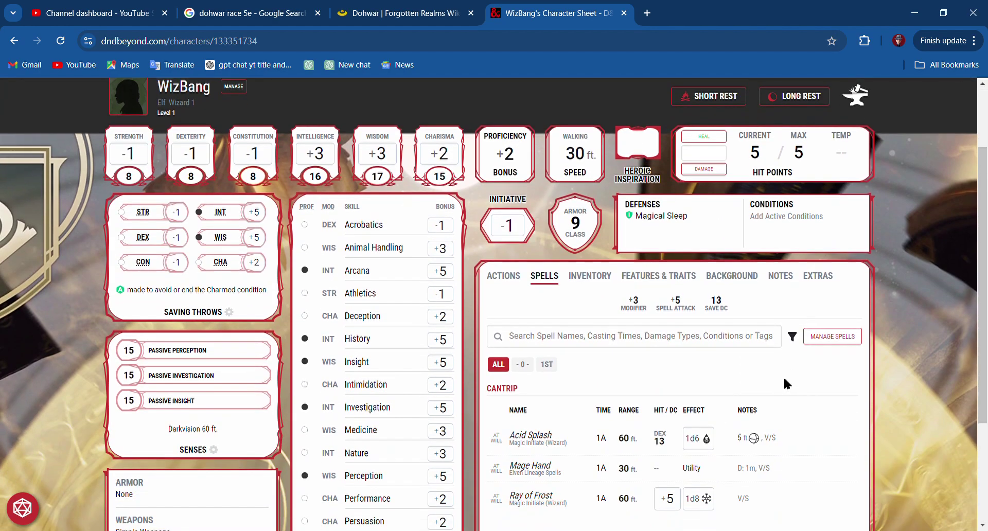
Open spell management for WizBang and expand the list of wizard spells available to add.
{"action": "left_click", "coordinate": [836, 334]}
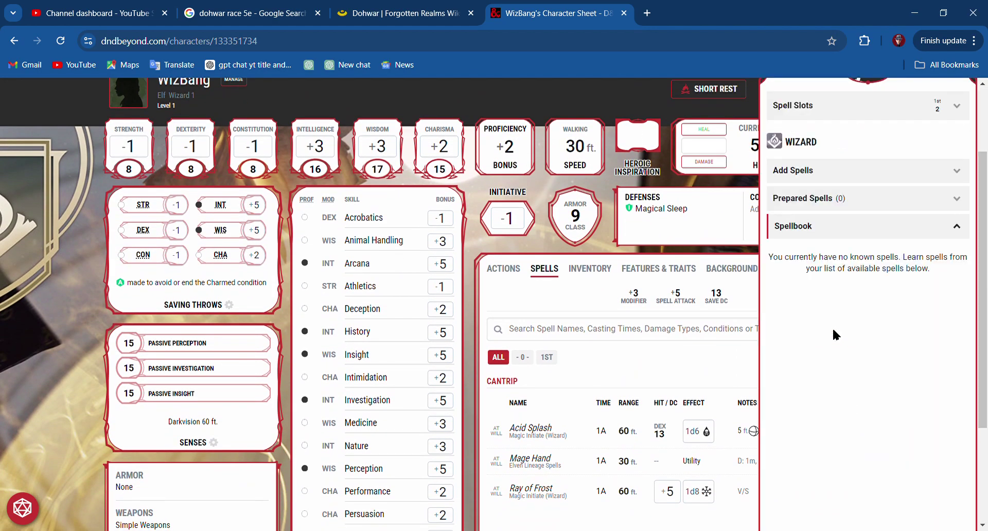
{"action": "left_click", "coordinate": [868, 200]}
{"action": "left_click", "coordinate": [868, 199]}
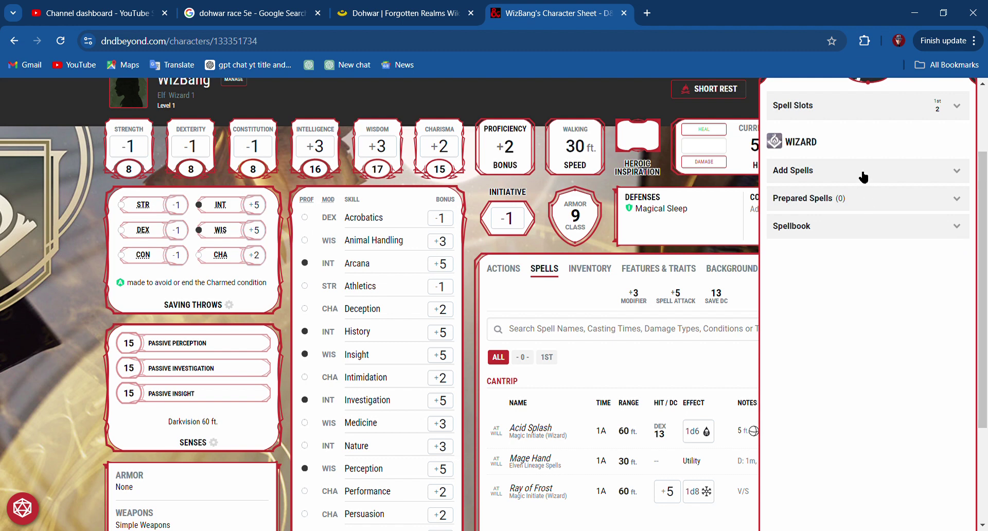
{"action": "left_click", "coordinate": [863, 175]}
{"action": "left_click", "coordinate": [863, 175]}
{"action": "left_click", "coordinate": [863, 175]}
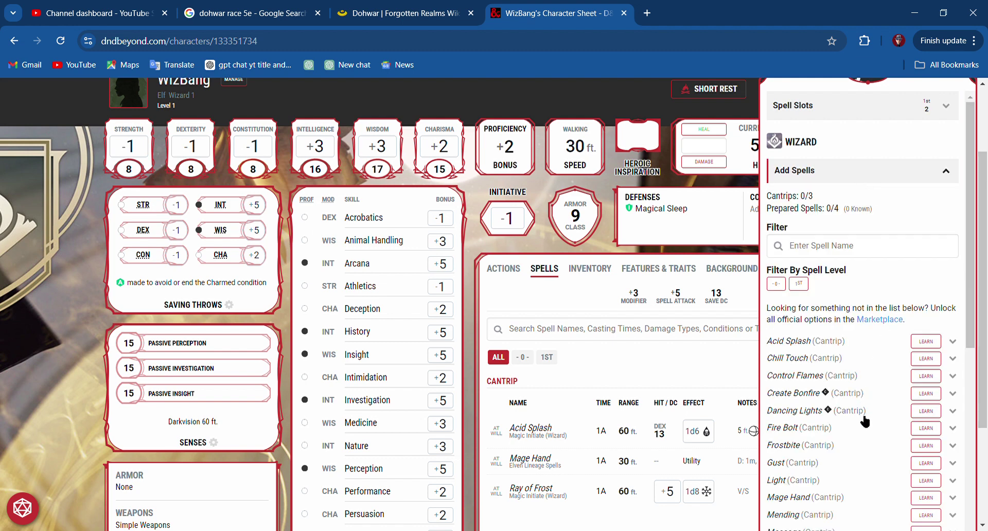
Learn the 1st-level wizard spells Tasha's Hideous Laughter and Fog Cloud.
{"action": "scroll", "coordinate": [865, 420], "scroll_direction": "down", "scroll_amount": 18}
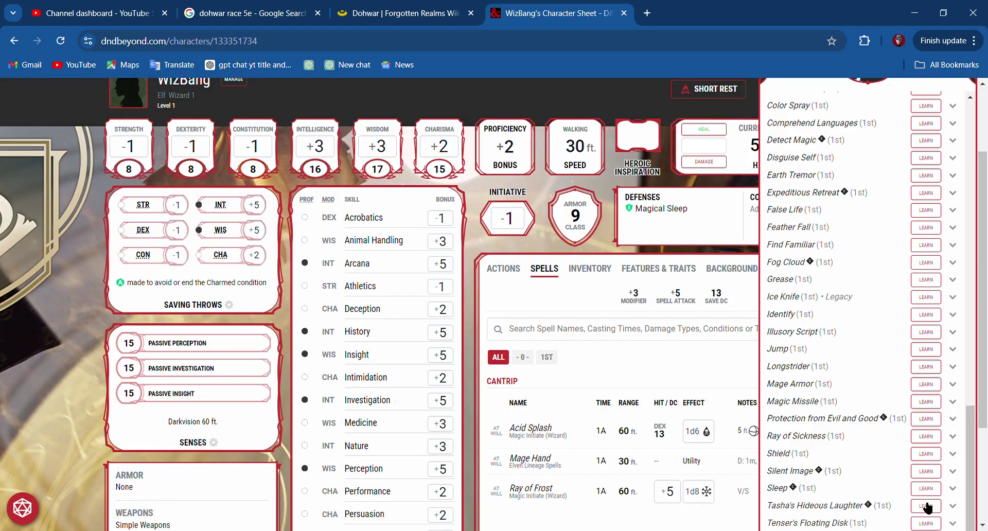
{"action": "scroll", "coordinate": [926, 506], "scroll_direction": "up", "scroll_amount": 1}
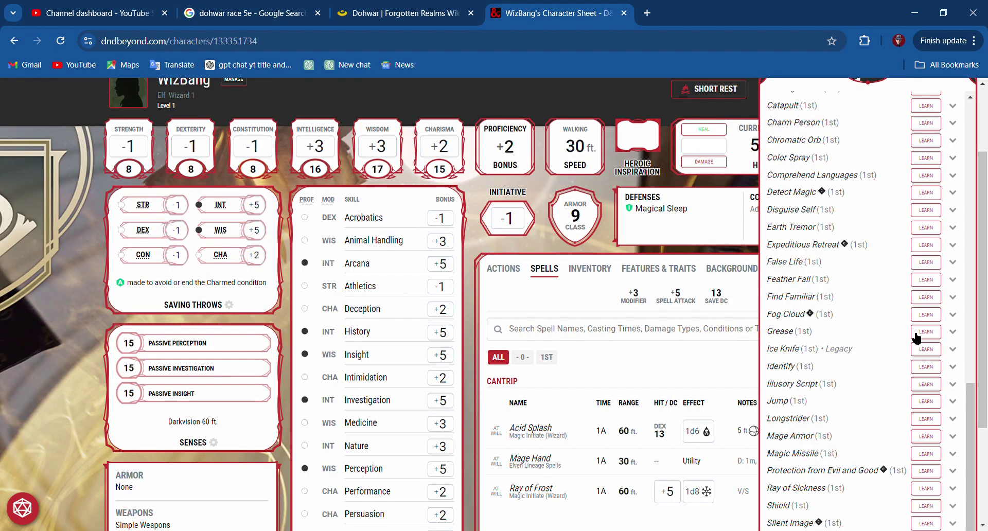
{"action": "scroll", "coordinate": [926, 317], "scroll_direction": "up", "scroll_amount": 5}
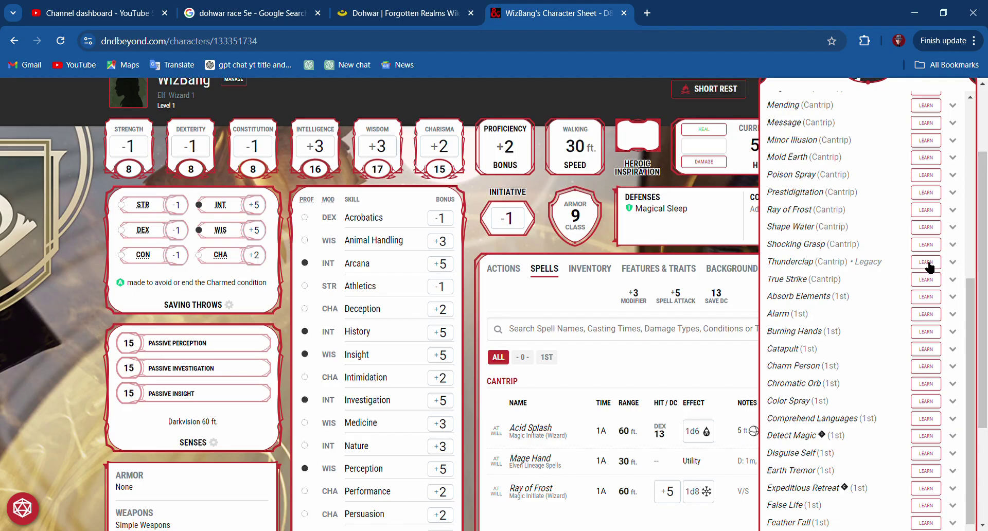
Learn the Minor Illusion cantrip from the available wizard spells.
{"action": "scroll", "coordinate": [926, 270], "scroll_direction": "up", "scroll_amount": 4}
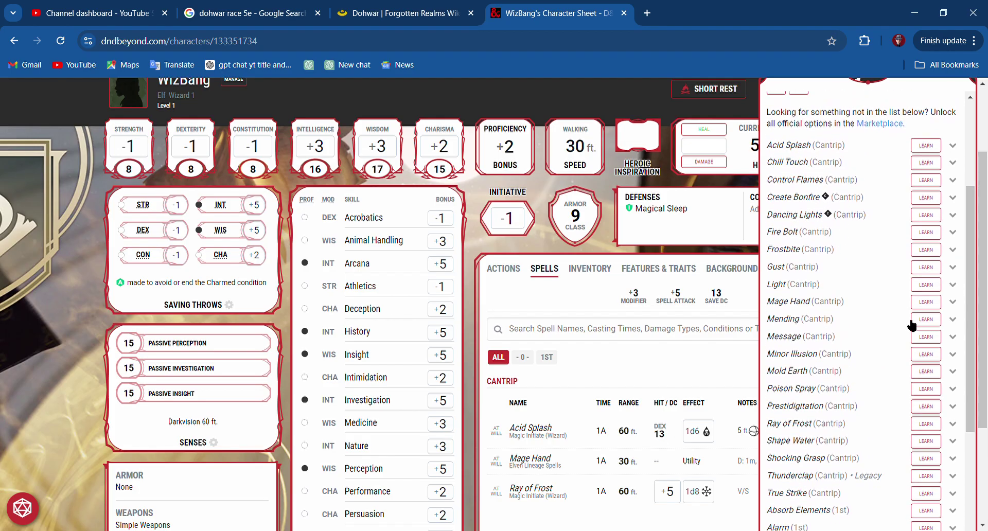
{"action": "scroll", "coordinate": [912, 326], "scroll_direction": "up", "scroll_amount": 4}
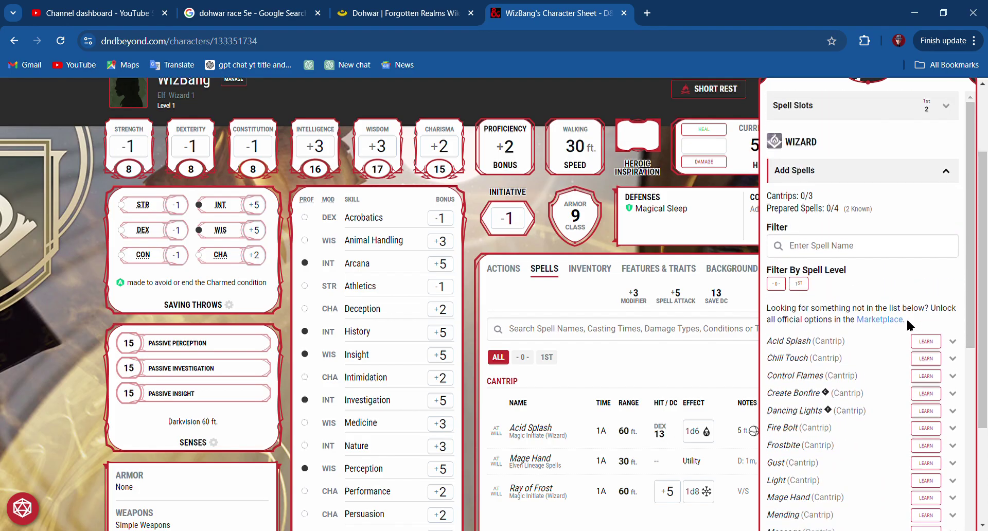
{"action": "scroll", "coordinate": [908, 319], "scroll_direction": "down", "scroll_amount": 4}
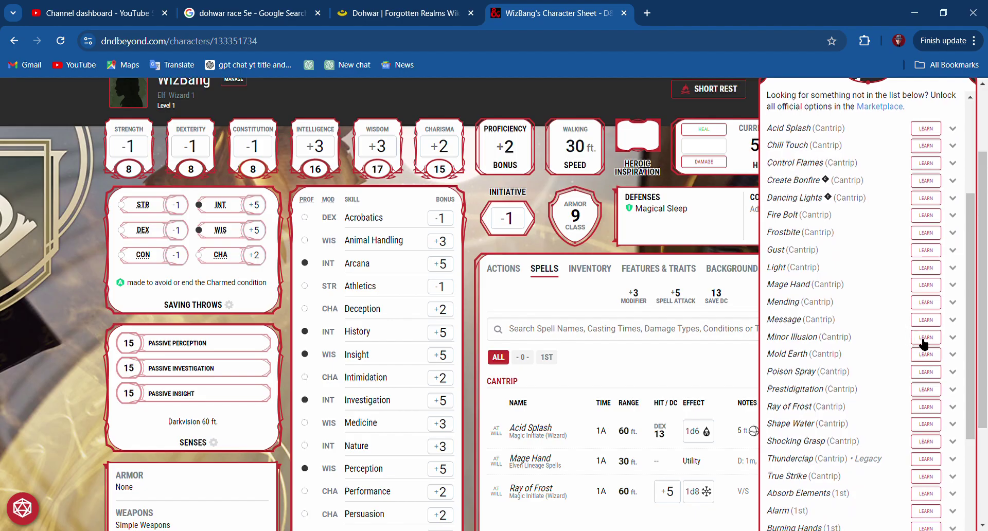
{"action": "left_click", "coordinate": [926, 337]}
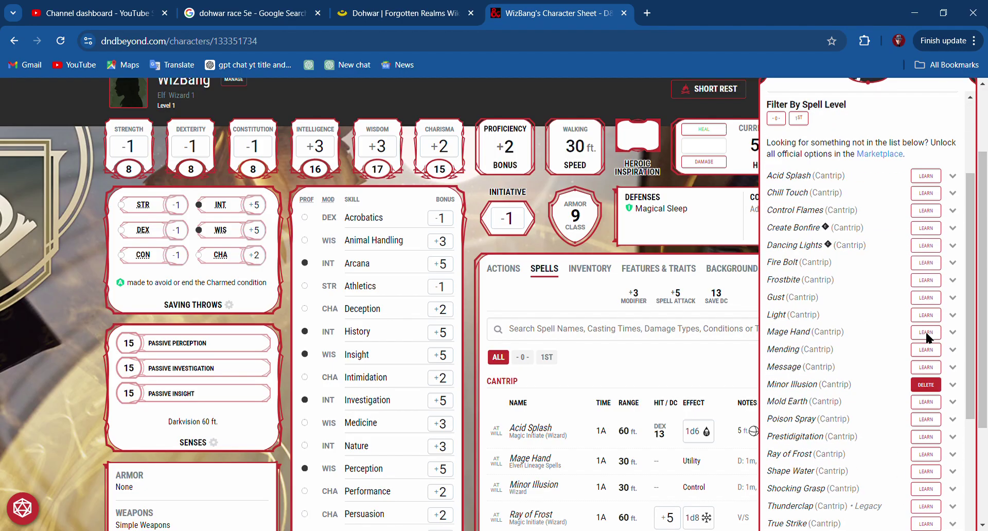
Browse the remaining cantrips and 1st-level wizard spells, and learn Thunderwave.
{"action": "scroll", "coordinate": [931, 334], "scroll_direction": "down", "scroll_amount": 2}
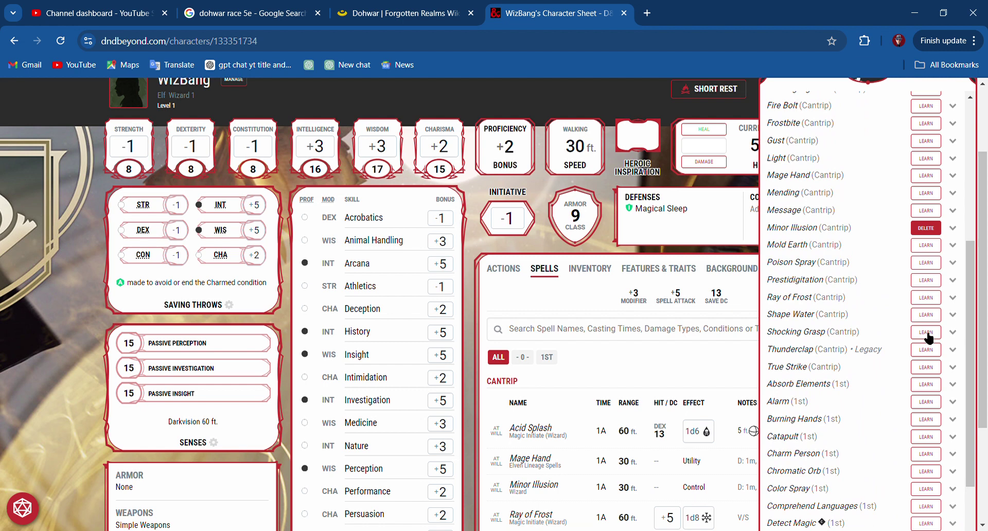
{"action": "scroll", "coordinate": [937, 391], "scroll_direction": "down", "scroll_amount": 4}
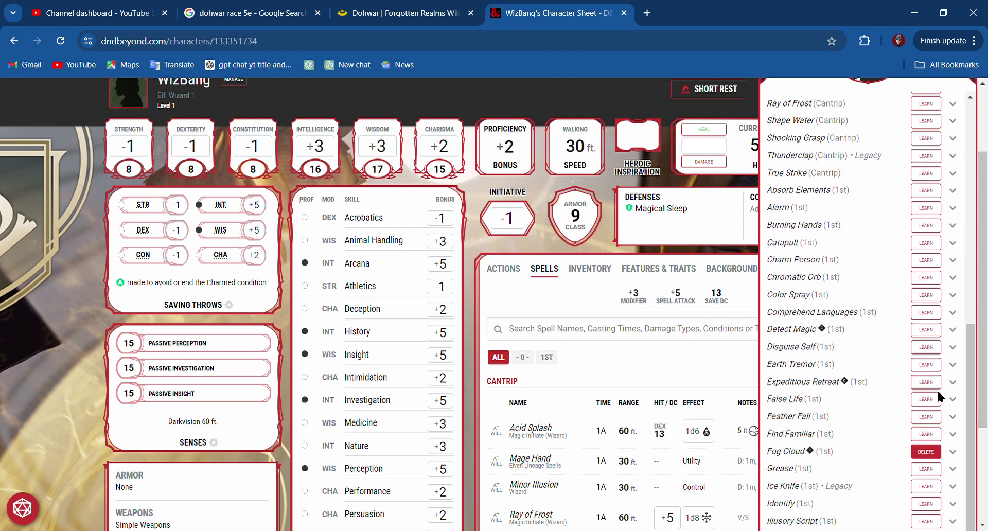
{"action": "scroll", "coordinate": [939, 397], "scroll_direction": "up", "scroll_amount": 6}
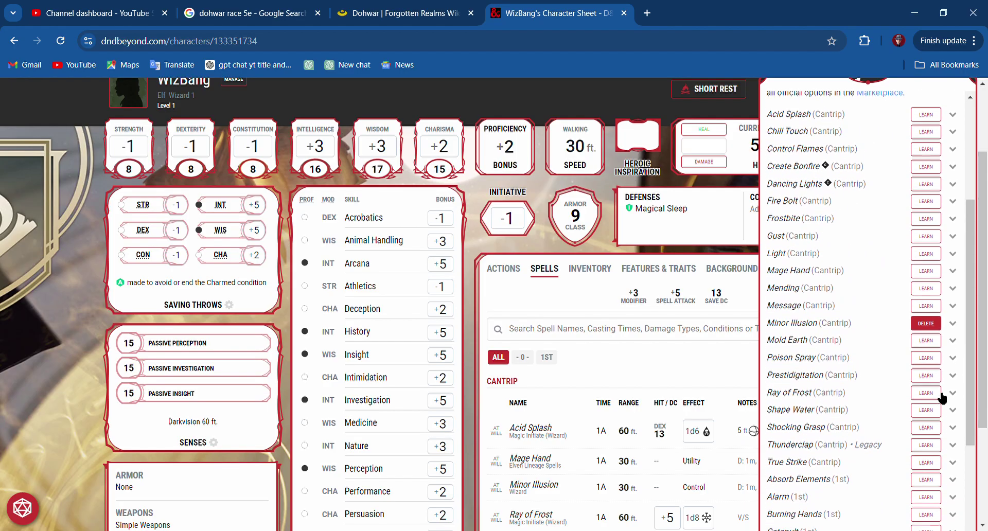
{"action": "scroll", "coordinate": [941, 398], "scroll_direction": "up", "scroll_amount": 3}
{"action": "scroll", "coordinate": [941, 401], "scroll_direction": "down", "scroll_amount": 12}
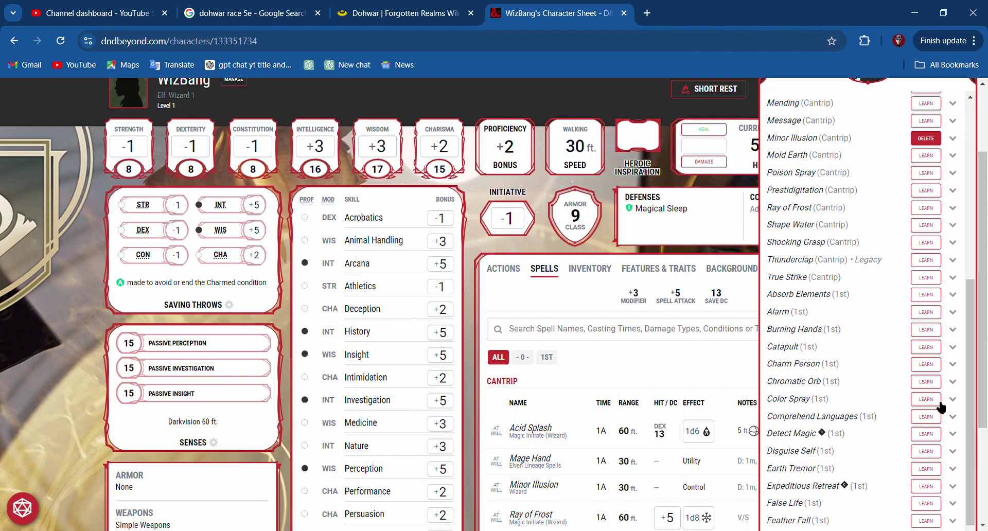
{"action": "scroll", "coordinate": [940, 406], "scroll_direction": "down", "scroll_amount": 2}
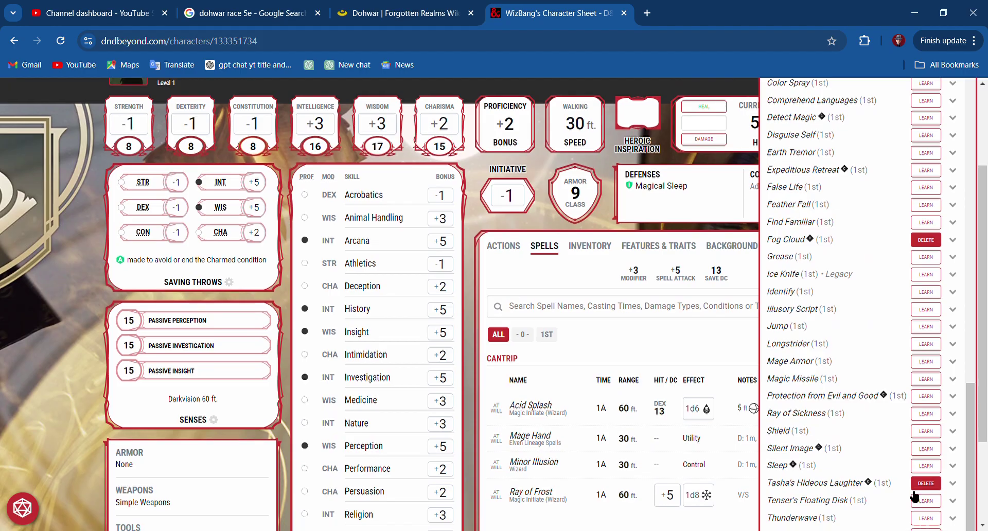
{"action": "scroll", "coordinate": [867, 495], "scroll_direction": "down", "scroll_amount": 2}
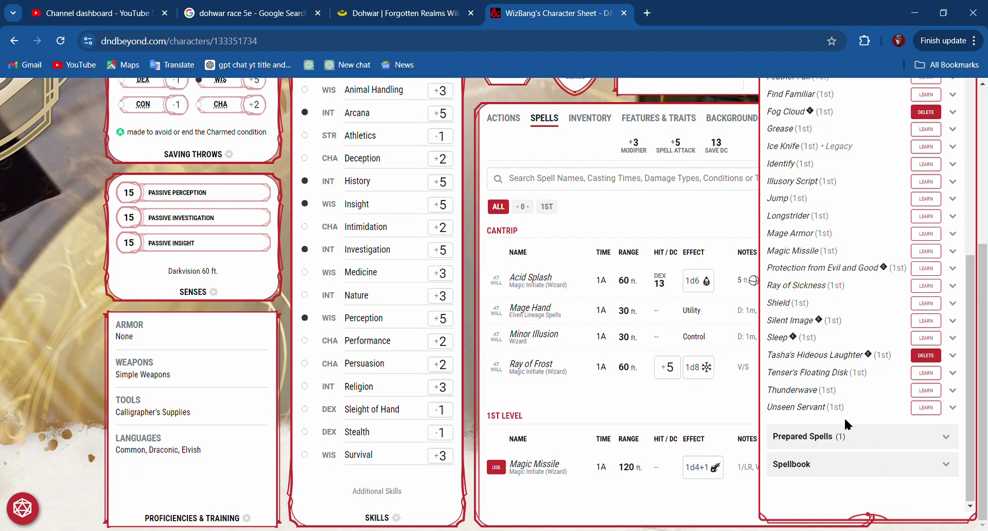
{"action": "left_click", "coordinate": [928, 390]}
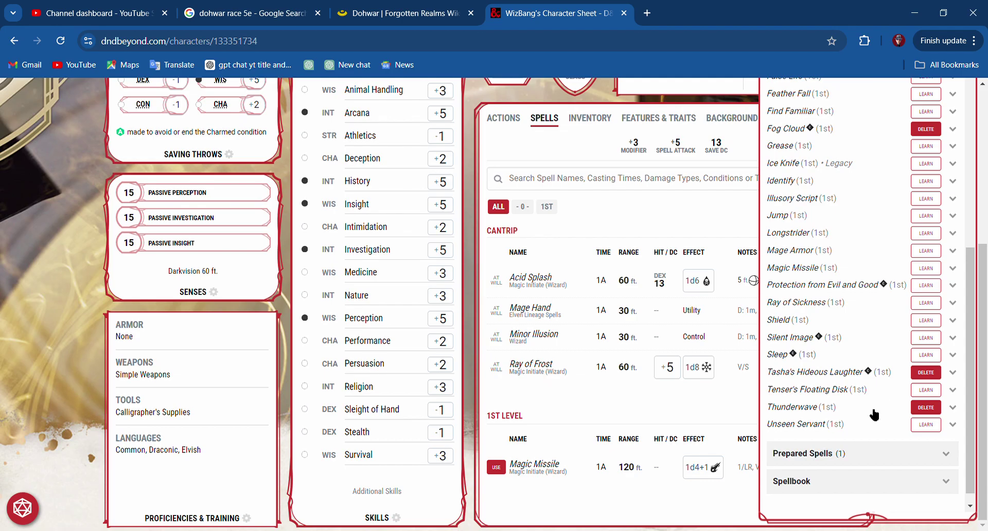
Remove the Minor Illusion cantrip and learn the 1st-level wizard spell Disguise Self, closing spell management when done.
{"action": "scroll", "coordinate": [873, 414], "scroll_direction": "up", "scroll_amount": 15}
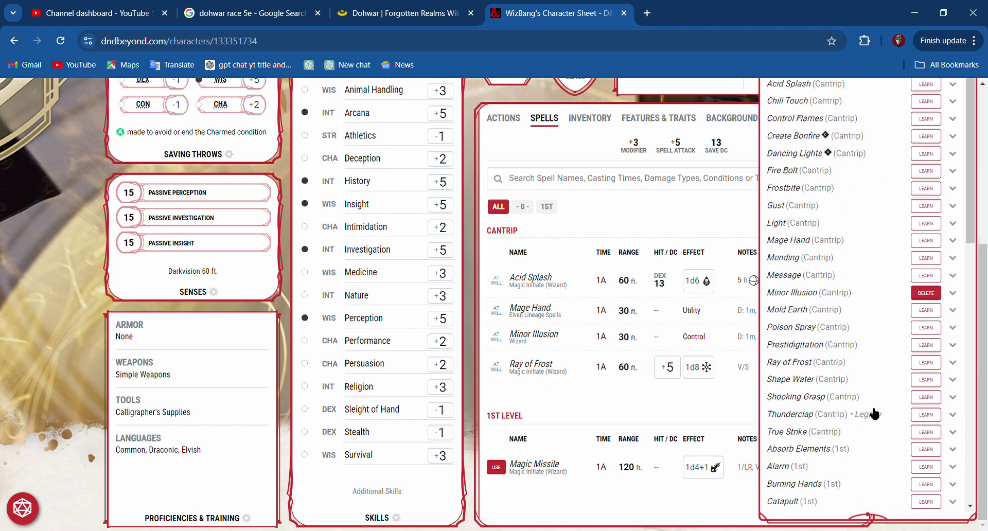
{"action": "left_click", "coordinate": [928, 400]}
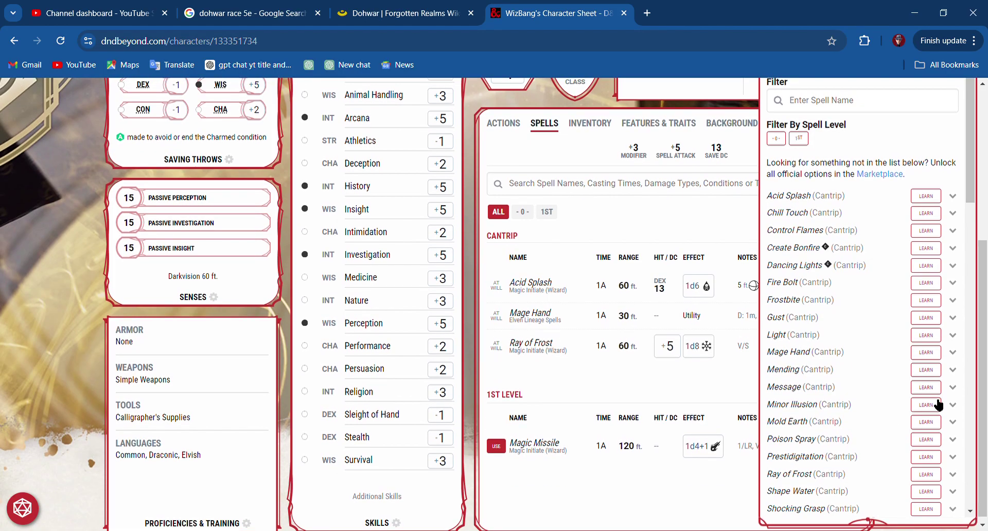
{"action": "scroll", "coordinate": [873, 449], "scroll_direction": "down", "scroll_amount": 15}
{"action": "scroll", "coordinate": [880, 447], "scroll_direction": "up", "scroll_amount": 4}
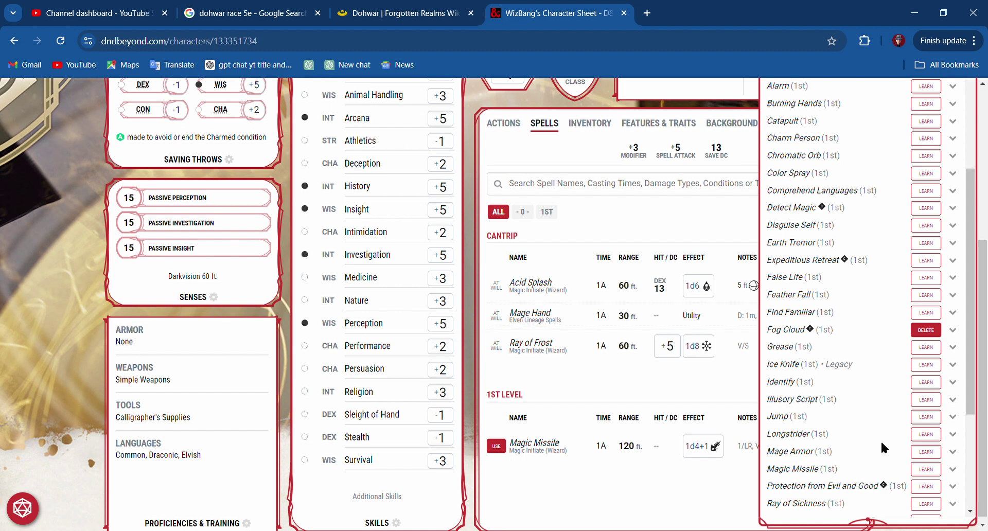
{"action": "scroll", "coordinate": [929, 228], "scroll_direction": "up", "scroll_amount": 4}
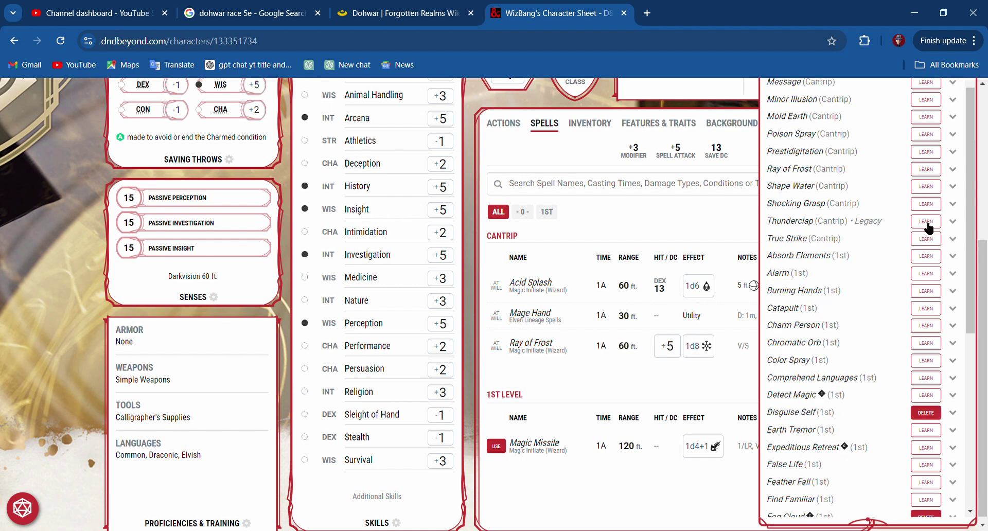
{"action": "scroll", "coordinate": [784, 449], "scroll_direction": "down", "scroll_amount": 5}
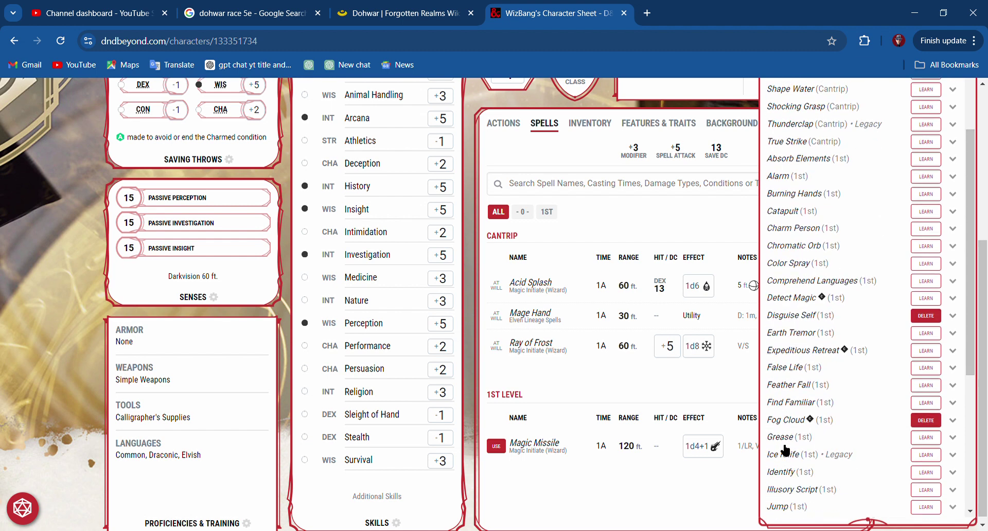
{"action": "scroll", "coordinate": [785, 451], "scroll_direction": "down", "scroll_amount": 3}
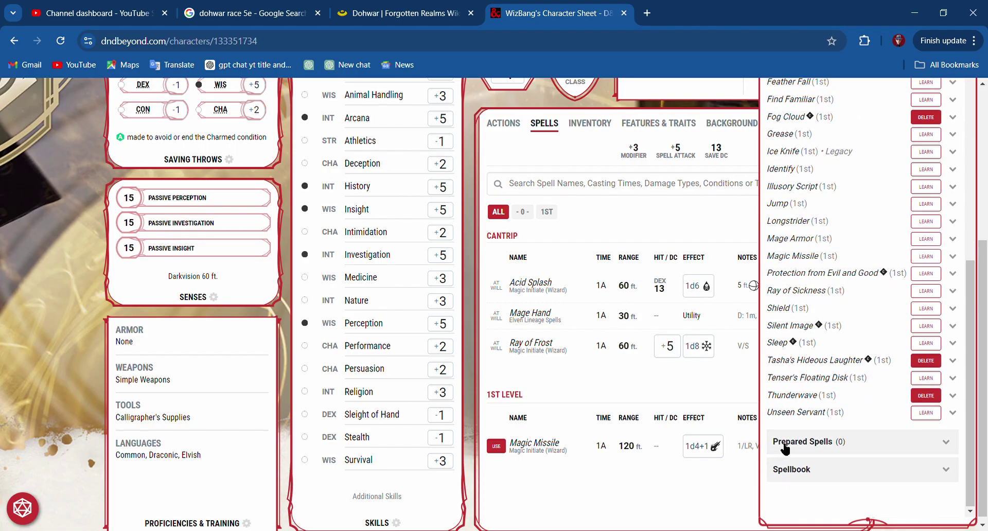
{"action": "left_click", "coordinate": [709, 475]}
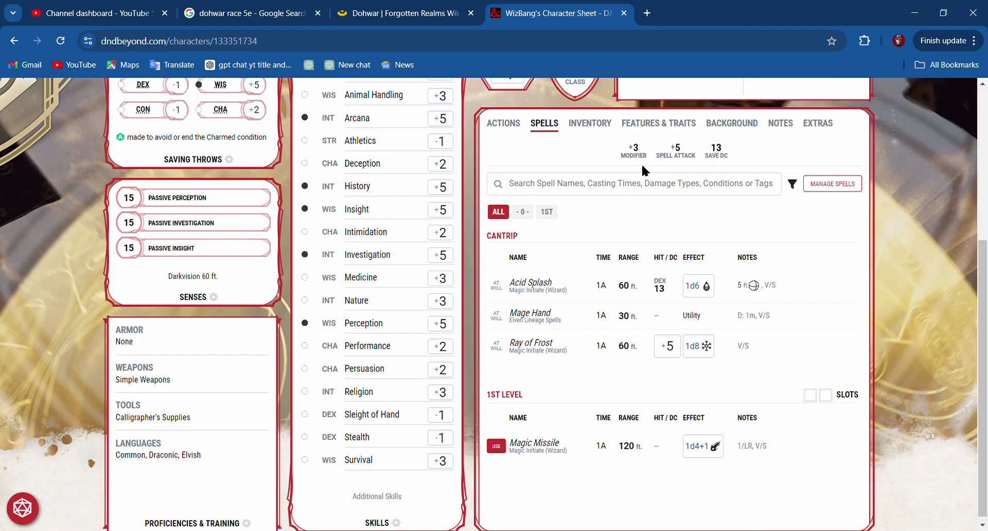
Review WizBang's attacks and actions, and check the cantrips and 1st-level spells listed on the character sheet.
{"action": "scroll", "coordinate": [543, 290], "scroll_direction": "up", "scroll_amount": 5}
{"action": "scroll", "coordinate": [642, 278], "scroll_direction": "down", "scroll_amount": 2}
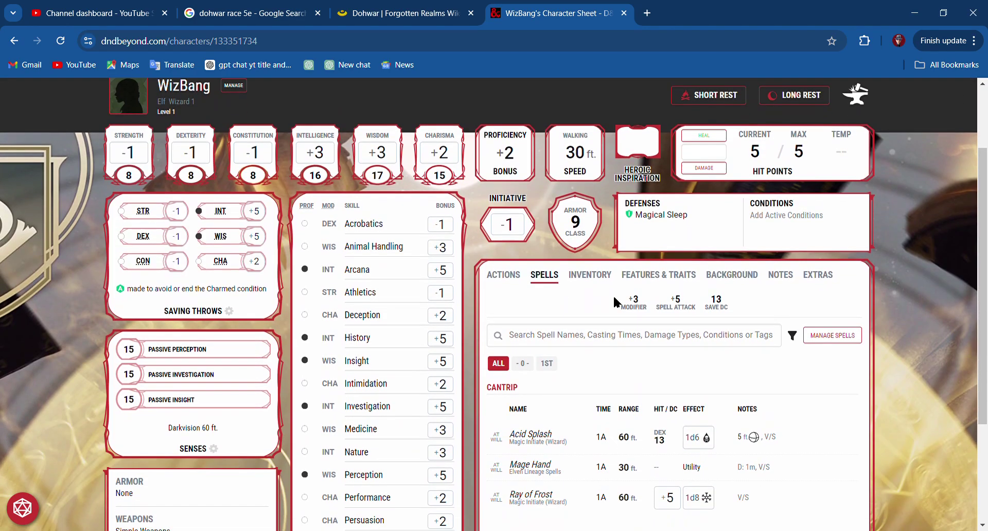
{"action": "left_click", "coordinate": [521, 271]}
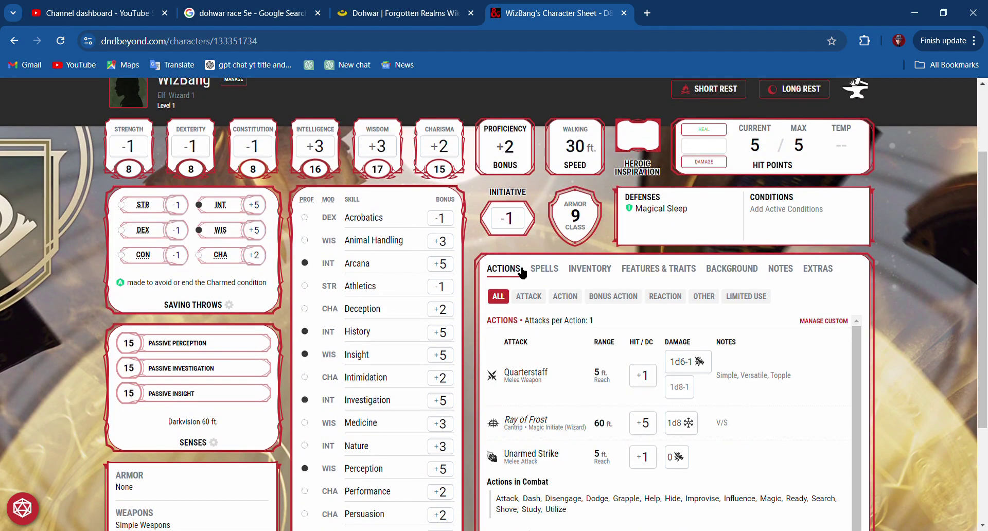
{"action": "scroll", "coordinate": [522, 273], "scroll_direction": "down", "scroll_amount": 3}
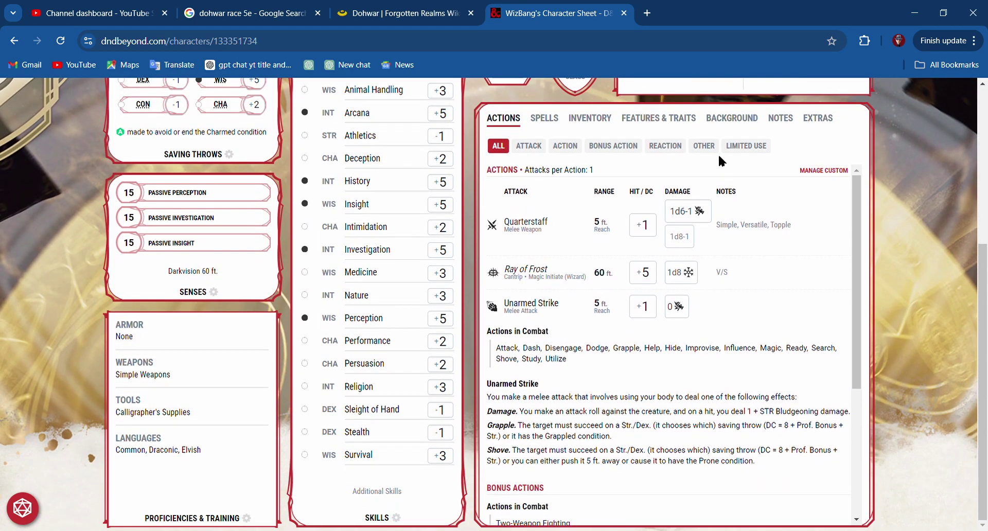
{"action": "scroll", "coordinate": [545, 342], "scroll_direction": "up", "scroll_amount": 4}
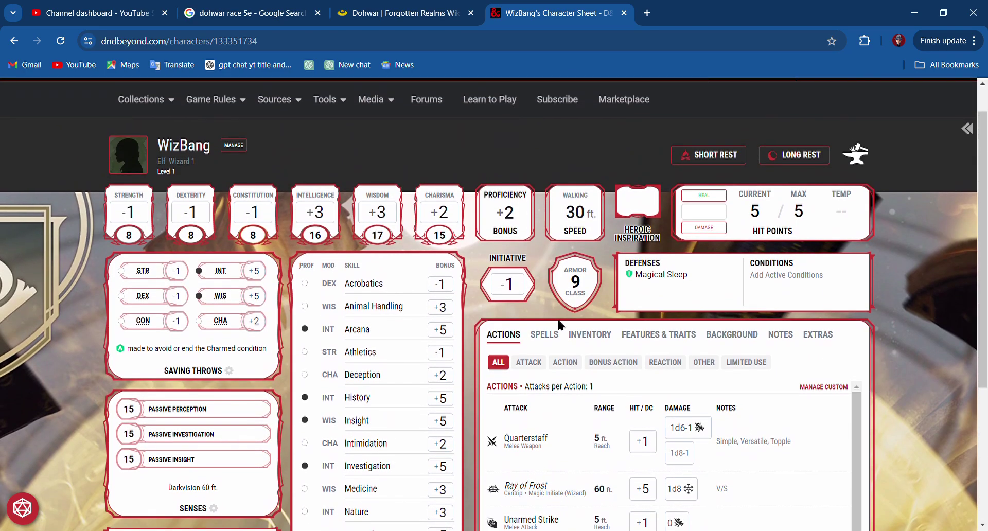
{"action": "left_click", "coordinate": [544, 338]}
{"action": "scroll", "coordinate": [545, 342], "scroll_direction": "down", "scroll_amount": 4}
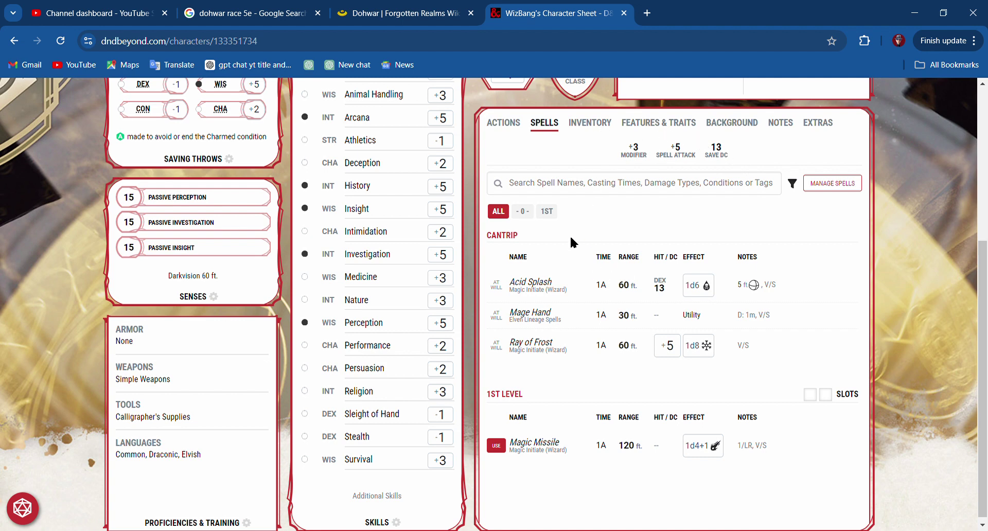
{"action": "scroll", "coordinate": [707, 393], "scroll_direction": "down", "scroll_amount": 1}
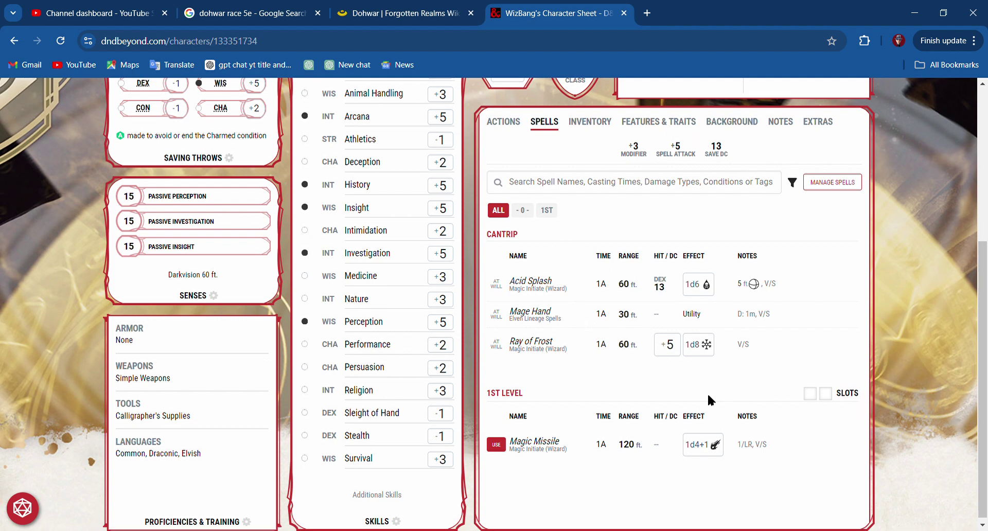
Reopen spell management and expand the list of wizard spells that can be added.
{"action": "left_click", "coordinate": [826, 180]}
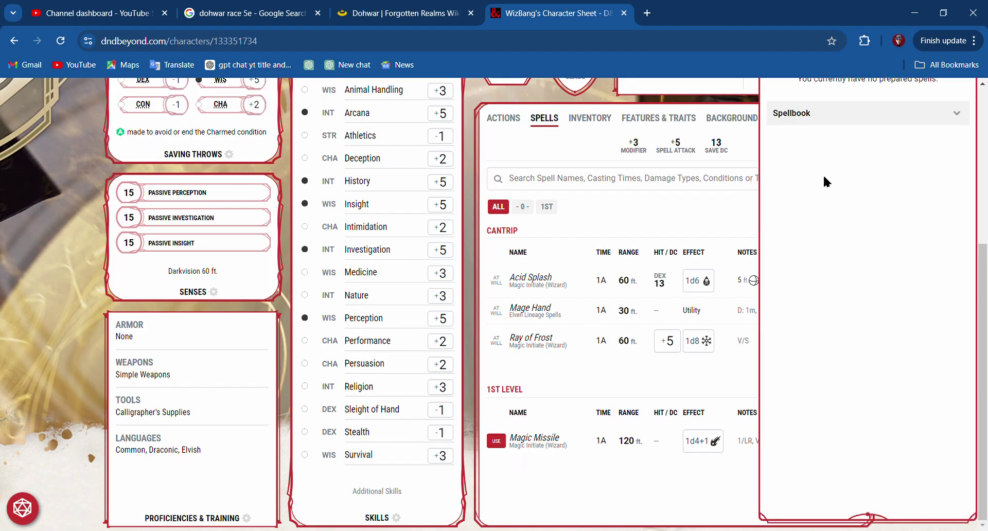
{"action": "scroll", "coordinate": [836, 254], "scroll_direction": "up", "scroll_amount": 5}
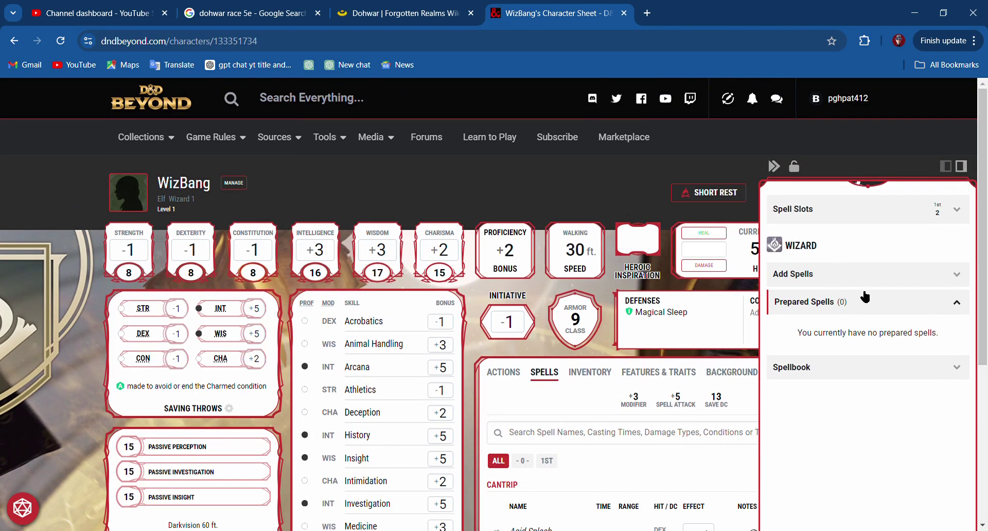
{"action": "left_click", "coordinate": [897, 309]}
{"action": "left_click", "coordinate": [885, 271]}
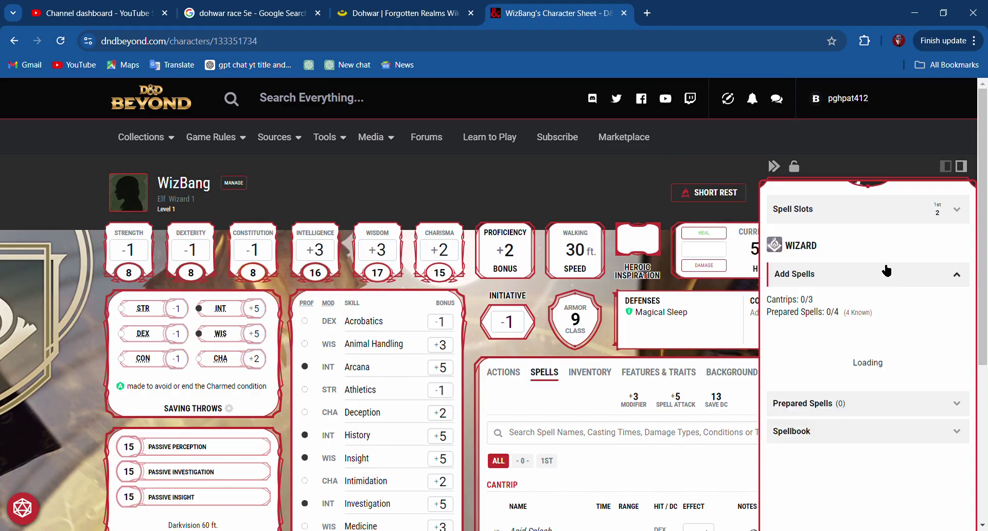
{"action": "scroll", "coordinate": [832, 384], "scroll_direction": "down", "scroll_amount": 5}
{"action": "scroll", "coordinate": [832, 384], "scroll_direction": "up", "scroll_amount": 5}
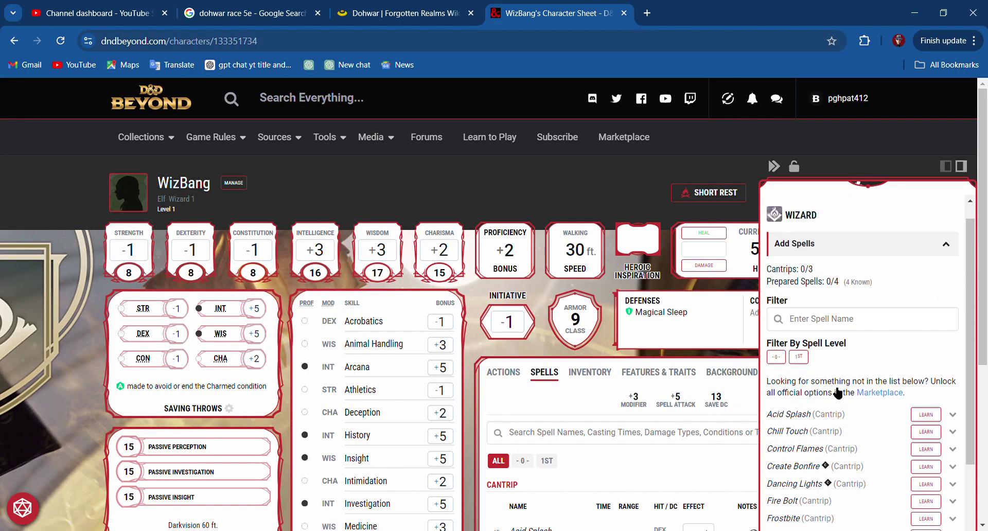
Expand the details of the learned 1st-level spell Fog Cloud and mark it as prepared.
{"action": "scroll", "coordinate": [835, 384], "scroll_direction": "down", "scroll_amount": 4}
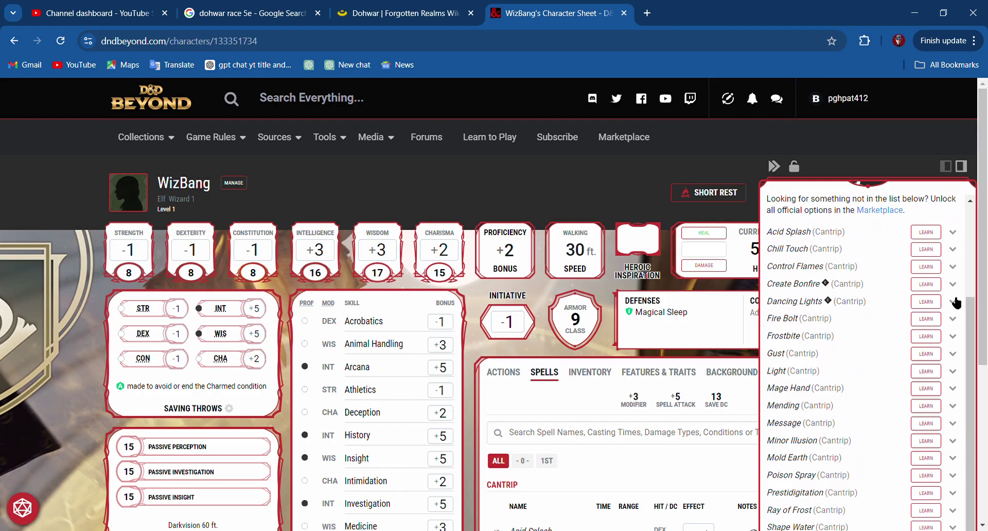
{"action": "scroll", "coordinate": [952, 313], "scroll_direction": "down", "scroll_amount": 6}
{"action": "scroll", "coordinate": [958, 377], "scroll_direction": "down", "scroll_amount": 3}
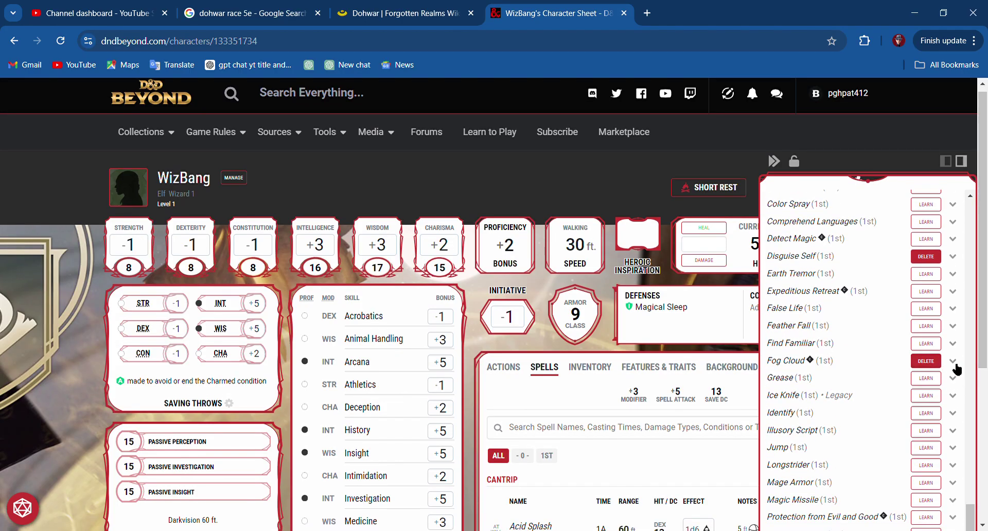
{"action": "left_click", "coordinate": [955, 361]}
{"action": "scroll", "coordinate": [891, 452], "scroll_direction": "down", "scroll_amount": 10}
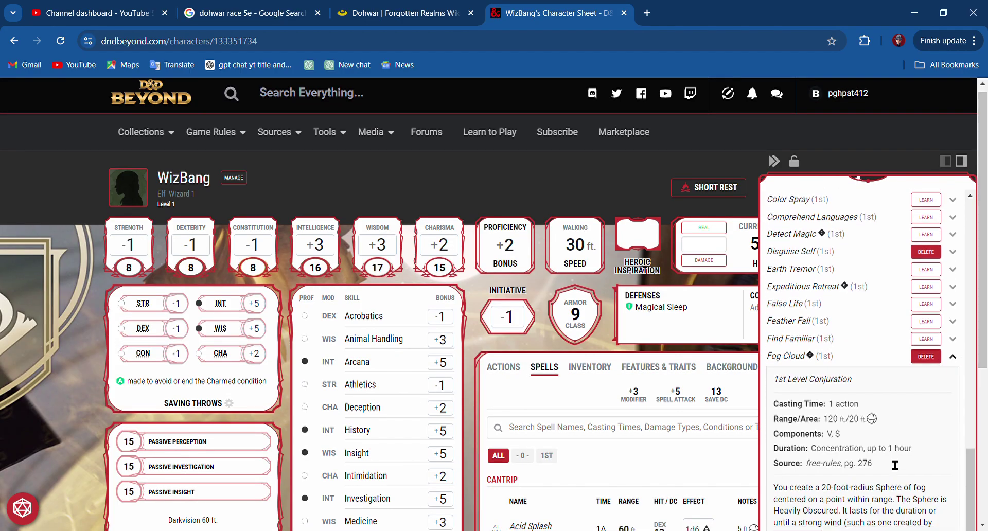
{"action": "scroll", "coordinate": [895, 461], "scroll_direction": "up", "scroll_amount": 4}
{"action": "scroll", "coordinate": [897, 463], "scroll_direction": "up", "scroll_amount": 1}
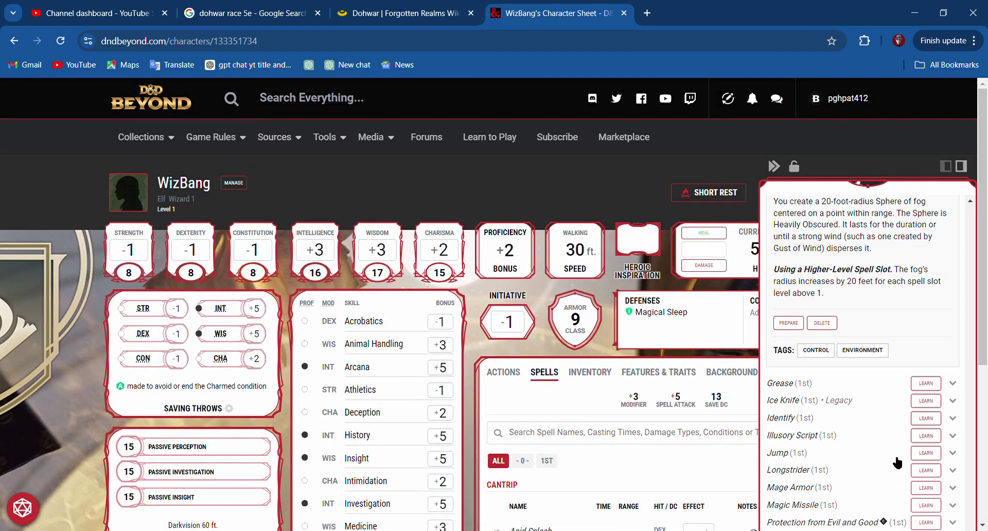
{"action": "left_click", "coordinate": [790, 328]}
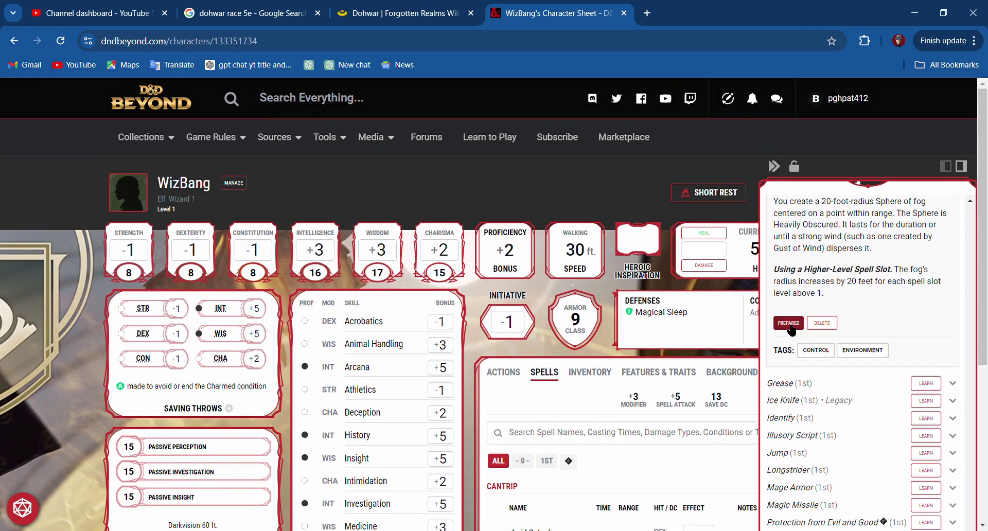
{"action": "scroll", "coordinate": [889, 360], "scroll_direction": "up", "scroll_amount": 6}
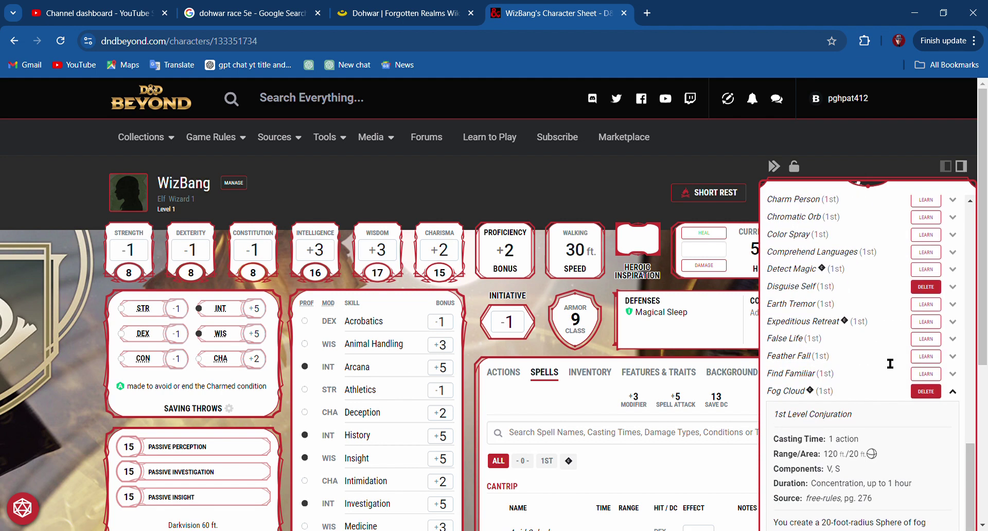
{"action": "left_click", "coordinate": [952, 394]}
{"action": "left_click", "coordinate": [953, 393]}
{"action": "scroll", "coordinate": [951, 396], "scroll_direction": "down", "scroll_amount": 5}
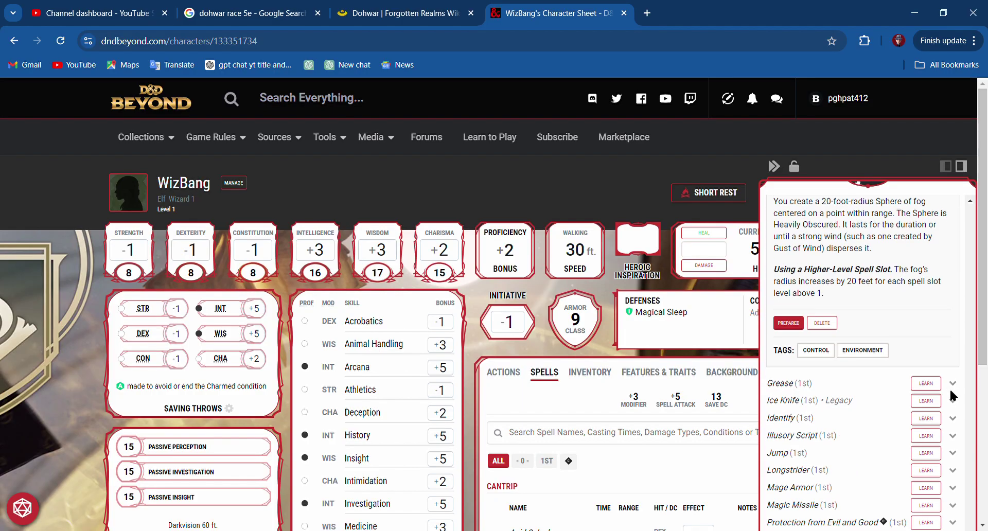
Expand the details of the learned 1st-level spell Disguise Self and mark it as prepared.
{"action": "scroll", "coordinate": [952, 396], "scroll_direction": "up", "scroll_amount": 6}
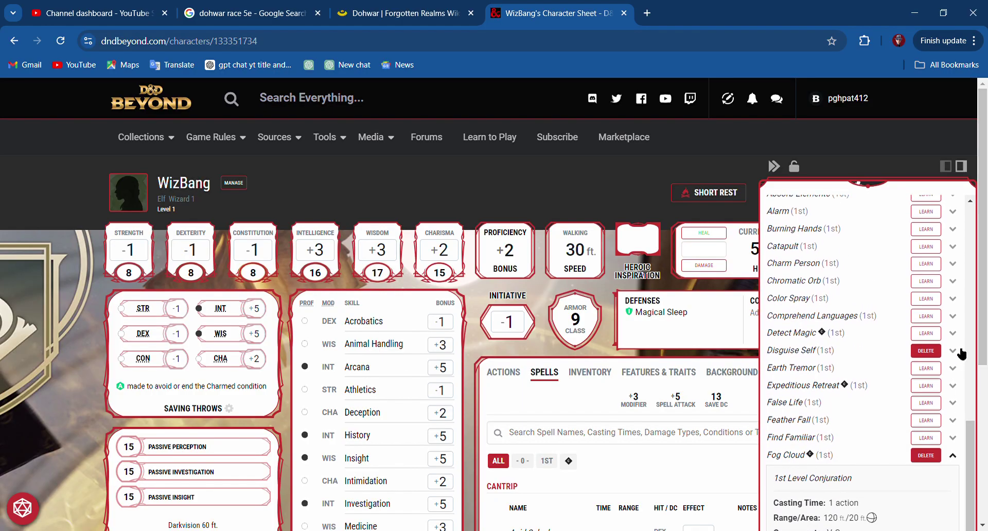
{"action": "left_click", "coordinate": [958, 352]}
{"action": "scroll", "coordinate": [952, 356], "scroll_direction": "down", "scroll_amount": 7}
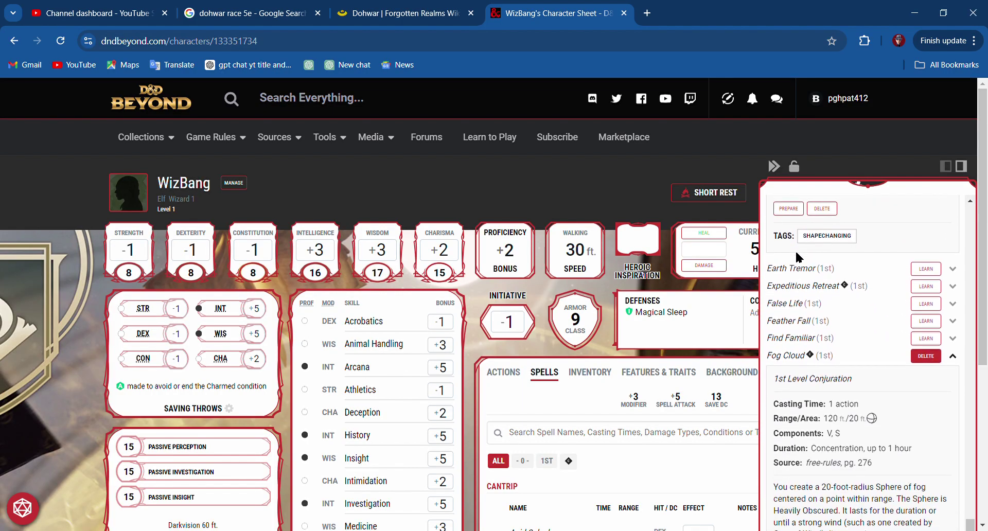
{"action": "left_click", "coordinate": [788, 198]}
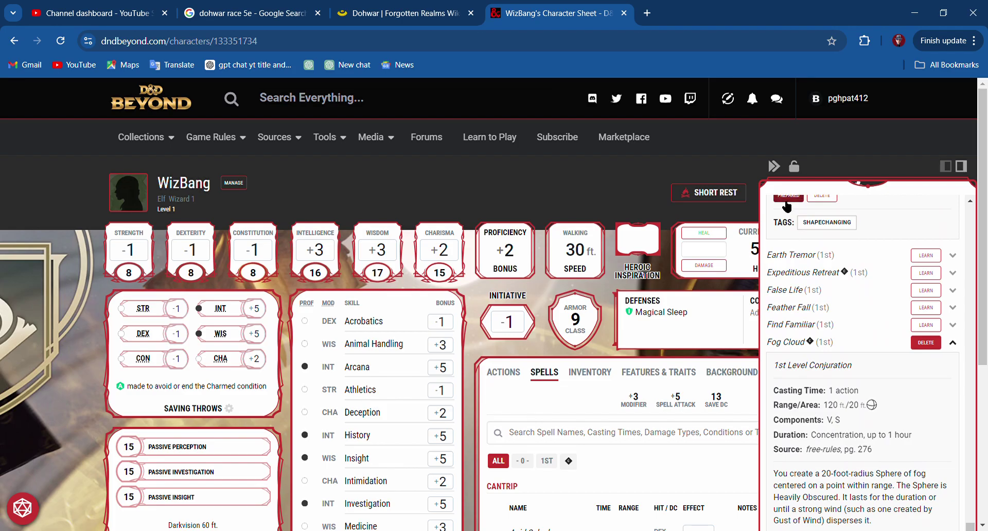
Find the learned 1st-level spell Tasha's Hideous Laughter, expand its details and mark it as prepared.
{"action": "scroll", "coordinate": [813, 325], "scroll_direction": "up", "scroll_amount": 15}
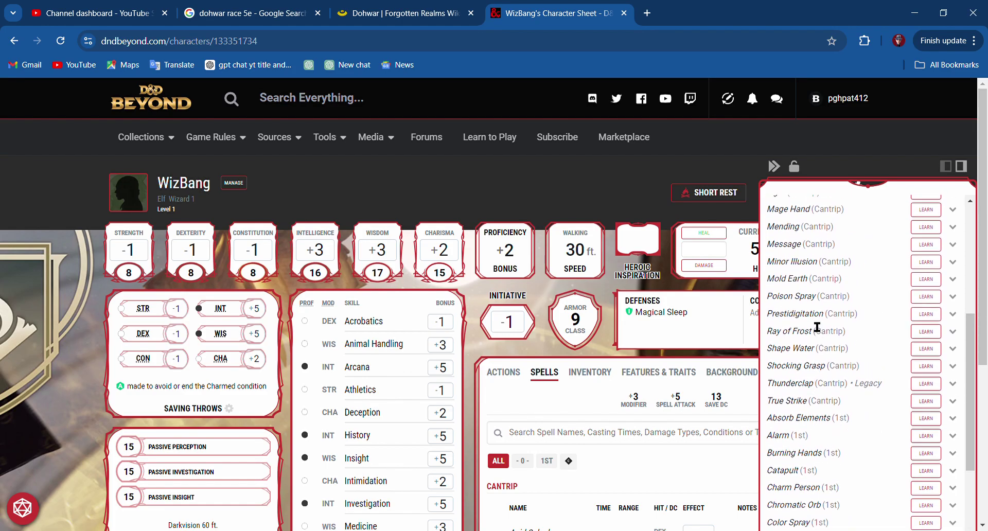
{"action": "scroll", "coordinate": [816, 327], "scroll_direction": "down", "scroll_amount": 12}
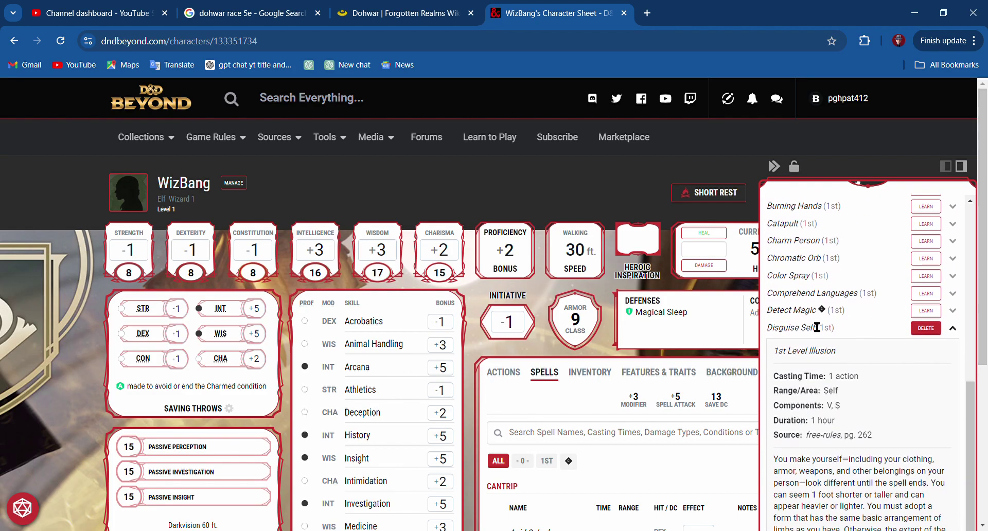
{"action": "scroll", "coordinate": [906, 348], "scroll_direction": "down", "scroll_amount": 10}
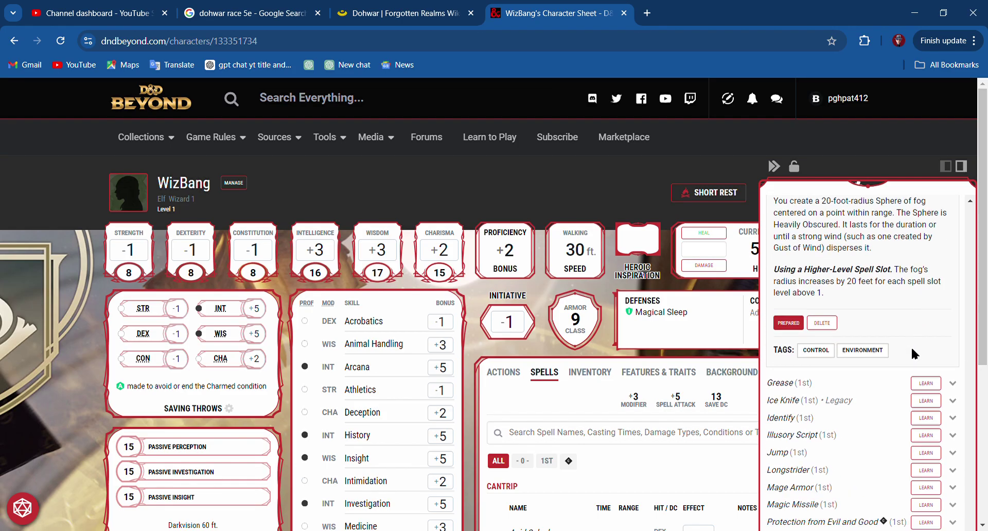
{"action": "scroll", "coordinate": [926, 362], "scroll_direction": "down", "scroll_amount": 5}
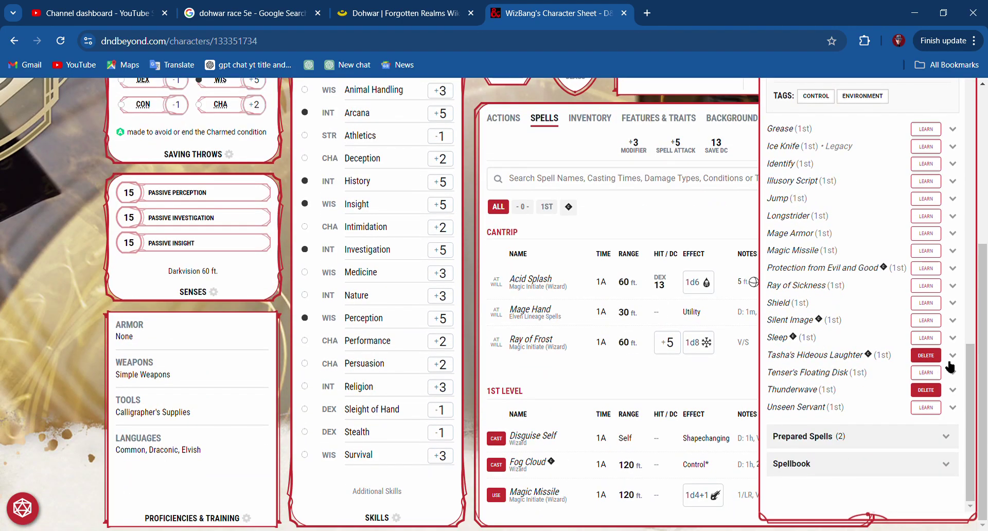
{"action": "left_click", "coordinate": [954, 357]}
{"action": "scroll", "coordinate": [845, 427], "scroll_direction": "down", "scroll_amount": 4}
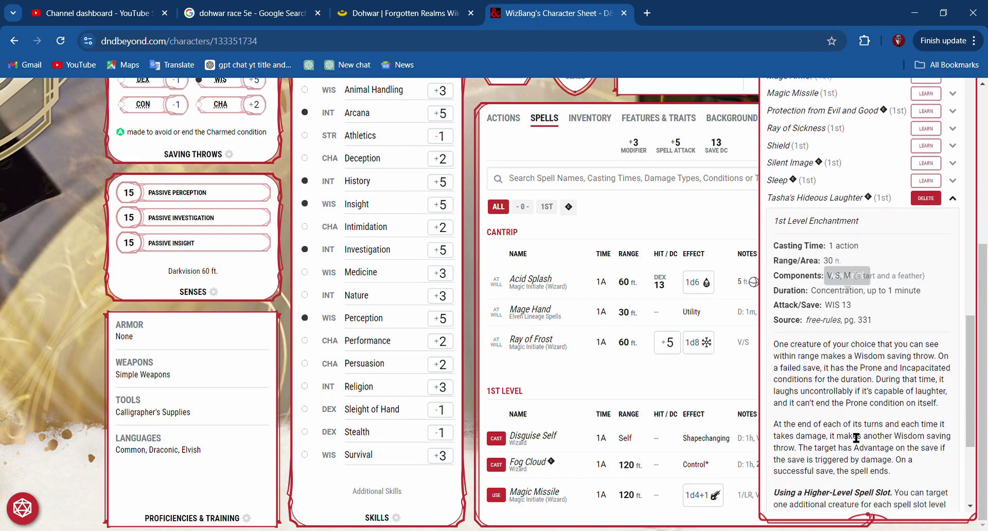
{"action": "scroll", "coordinate": [833, 430], "scroll_direction": "down", "scroll_amount": 2}
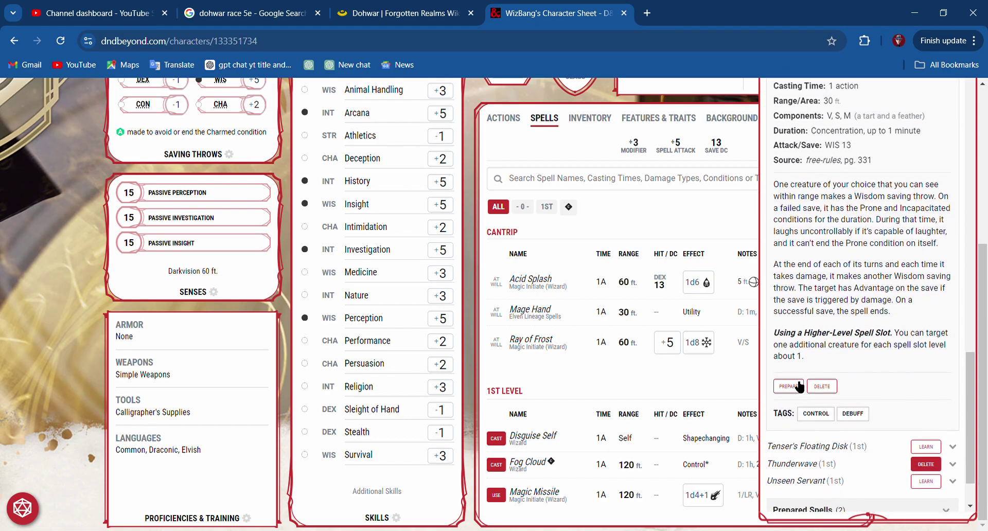
{"action": "left_click", "coordinate": [796, 387]}
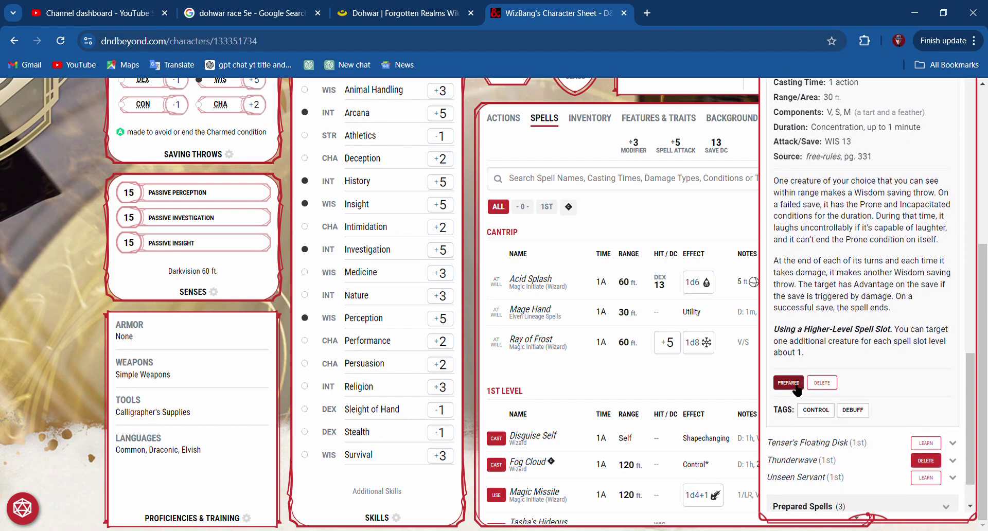
Expand the learned 1st-level spell Thunderwave, mark it as prepared and close spell management.
{"action": "left_click", "coordinate": [952, 461]}
{"action": "scroll", "coordinate": [850, 468], "scroll_direction": "down", "scroll_amount": 5}
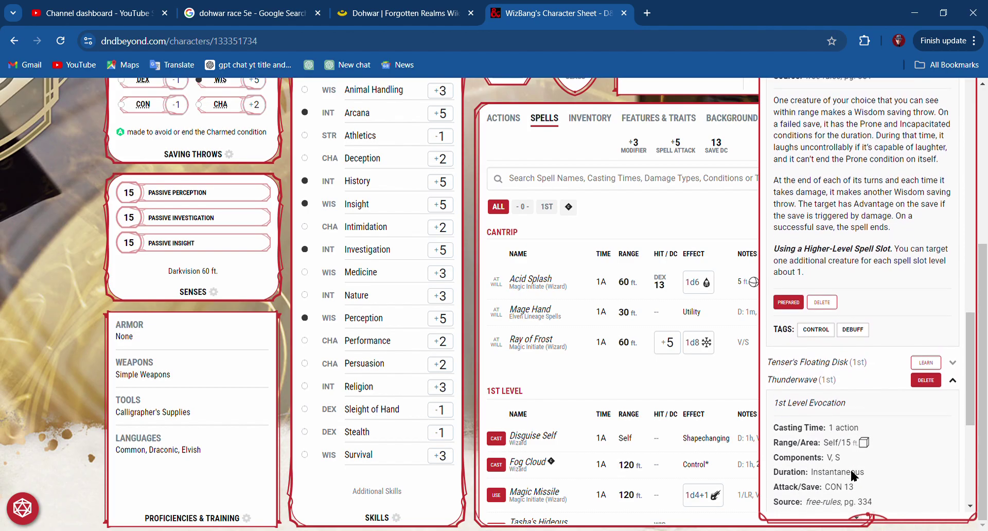
{"action": "scroll", "coordinate": [861, 478], "scroll_direction": "down", "scroll_amount": 3}
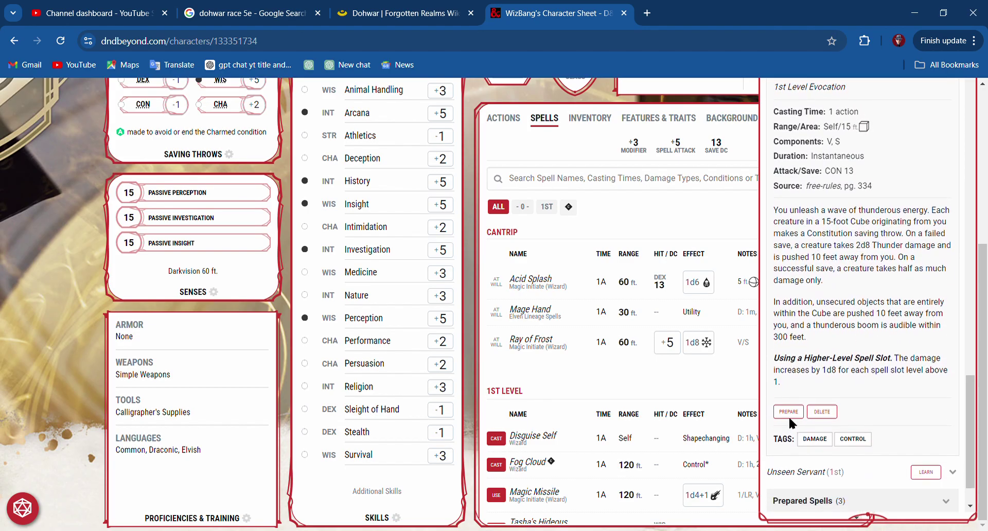
{"action": "left_click", "coordinate": [797, 391]}
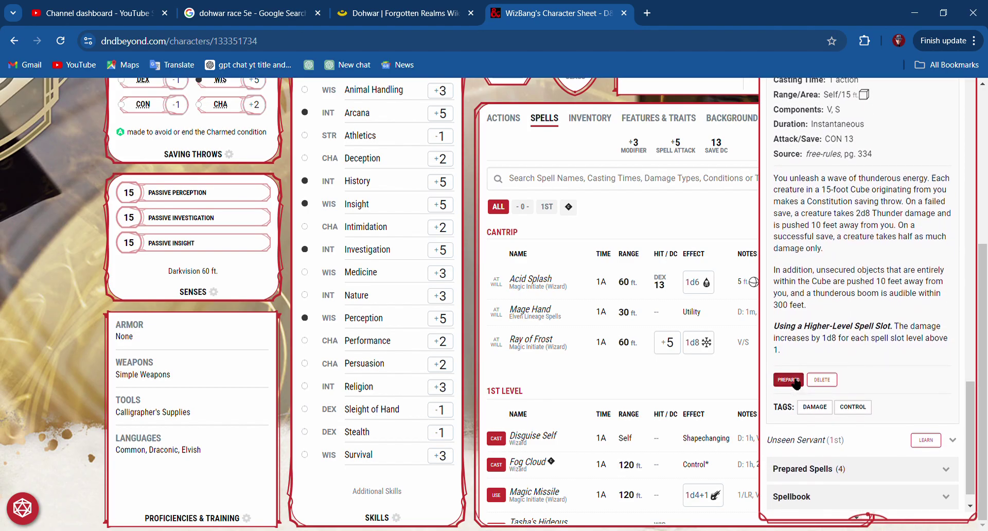
{"action": "scroll", "coordinate": [669, 262], "scroll_direction": "up", "scroll_amount": 5}
{"action": "scroll", "coordinate": [667, 263], "scroll_direction": "up", "scroll_amount": 1}
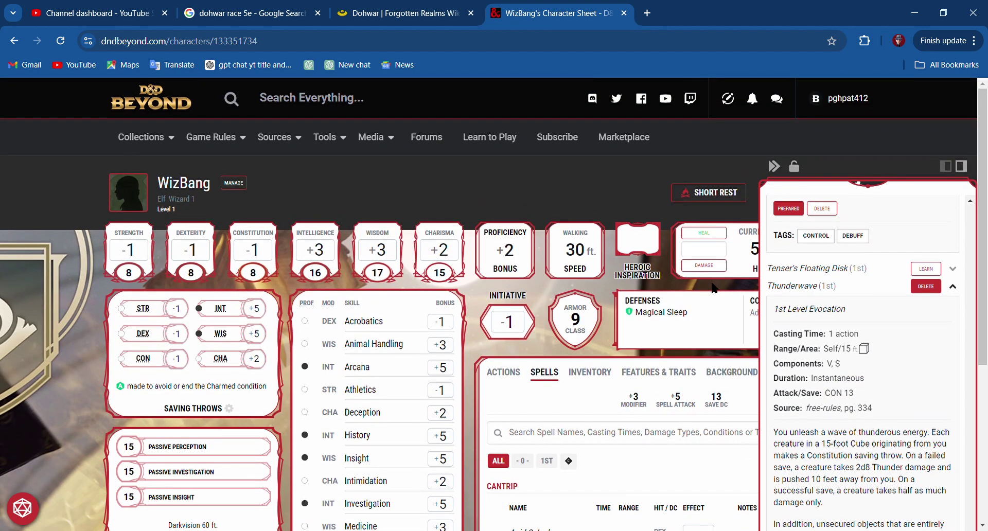
{"action": "left_click", "coordinate": [775, 166]}
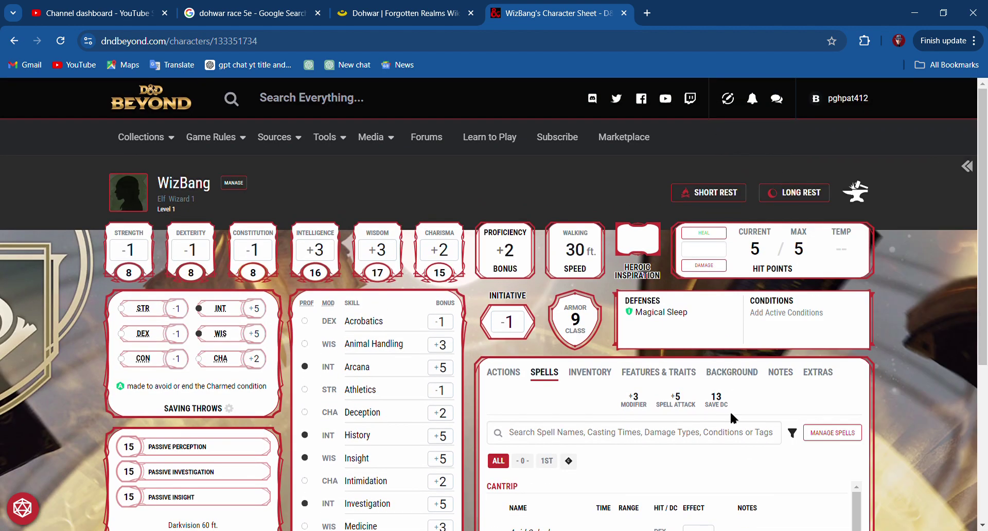
Review the cantrips and the castable 1st-level spells in the character's spell list.
{"action": "scroll", "coordinate": [685, 419], "scroll_direction": "down", "scroll_amount": 4}
{"action": "scroll", "coordinate": [677, 417], "scroll_direction": "down", "scroll_amount": 1}
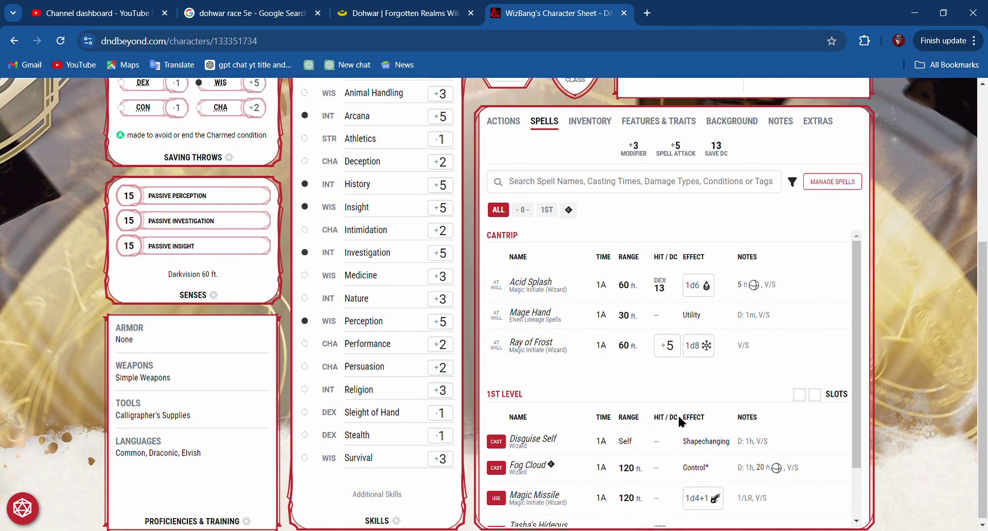
{"action": "scroll", "coordinate": [580, 467], "scroll_direction": "down", "scroll_amount": 1}
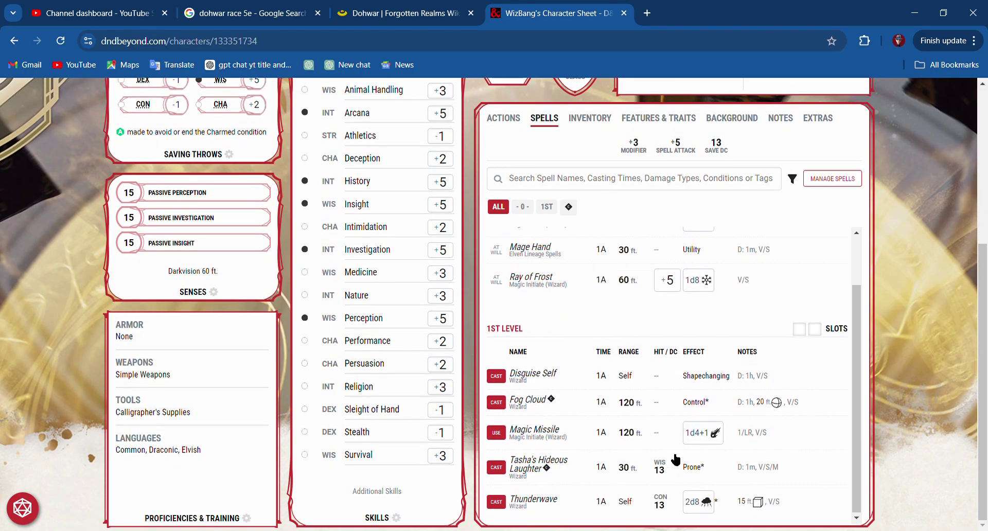
{"action": "mouse_move", "coordinate": [715, 443]}
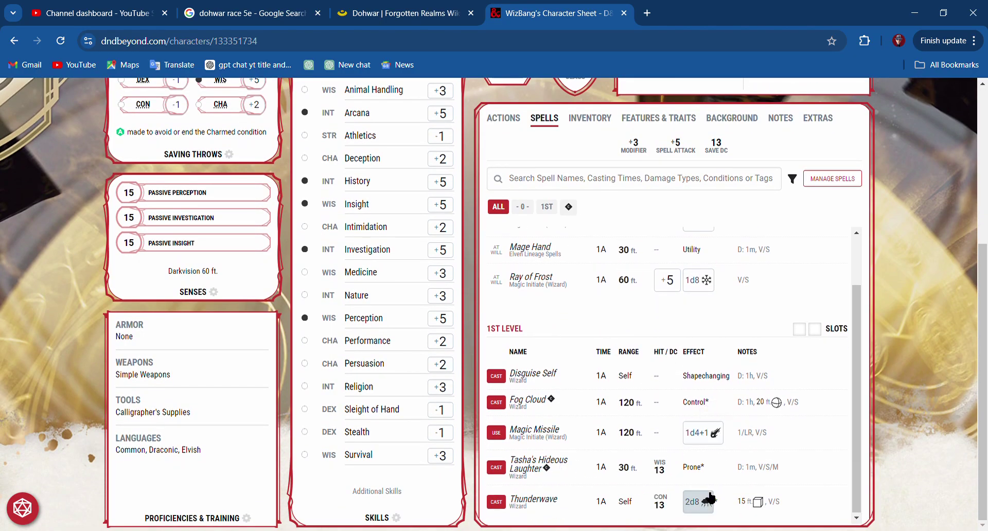
{"action": "mouse_move", "coordinate": [710, 508]}
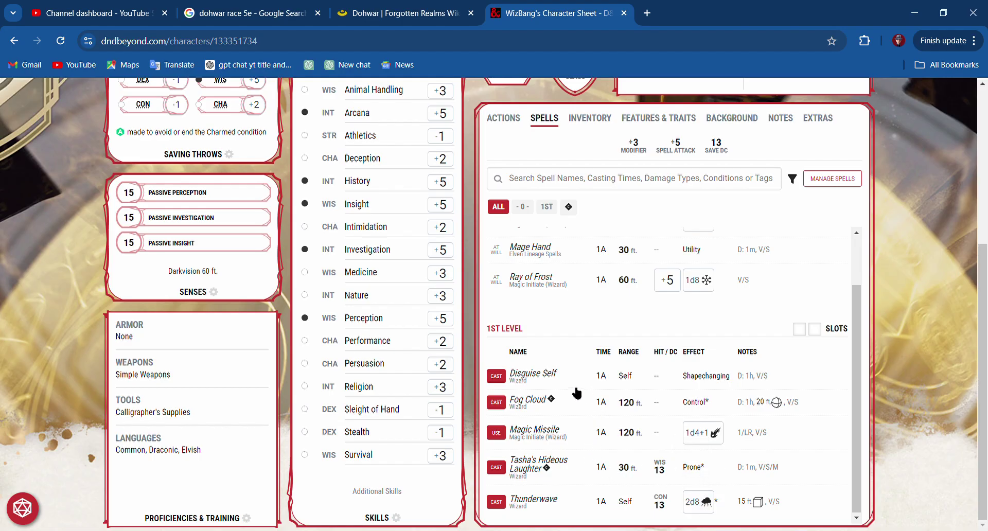
Open the details of the Disguise Self spell, show its customization options and close the details.
{"action": "left_click", "coordinate": [550, 379]}
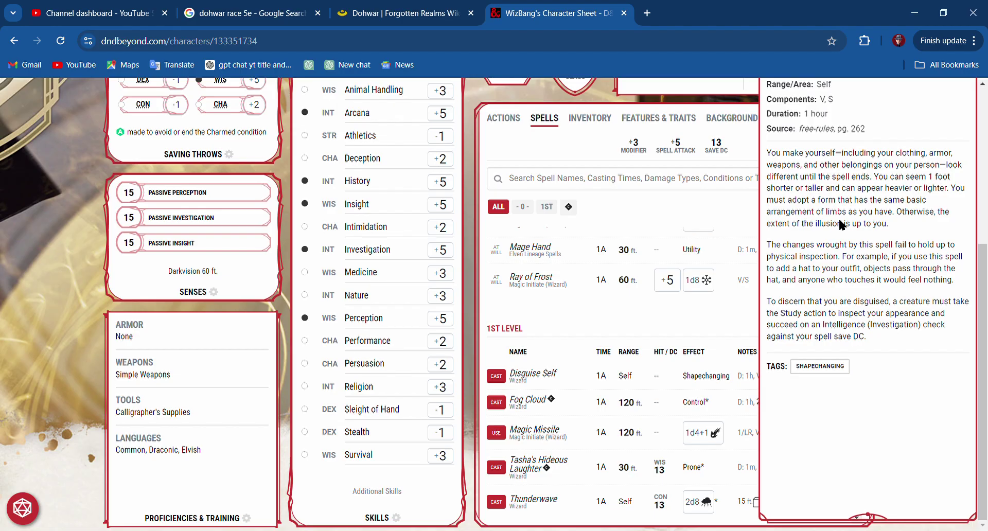
{"action": "scroll", "coordinate": [824, 149], "scroll_direction": "up", "scroll_amount": 4}
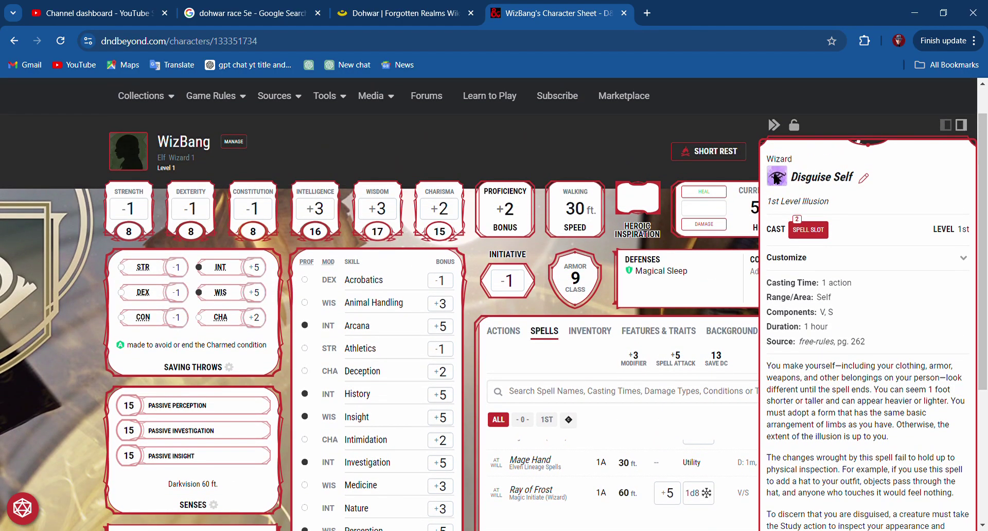
{"action": "left_click", "coordinate": [865, 179]}
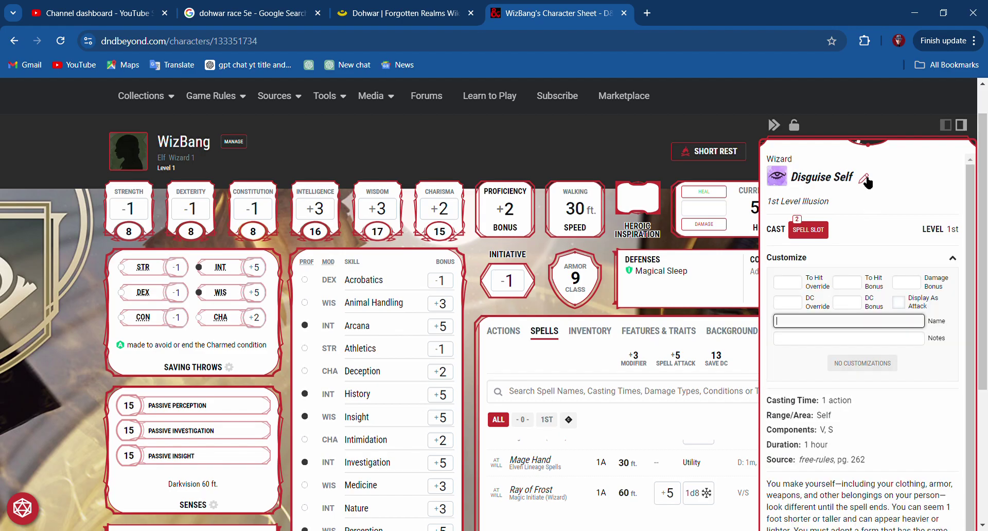
{"action": "left_click", "coordinate": [865, 179]}
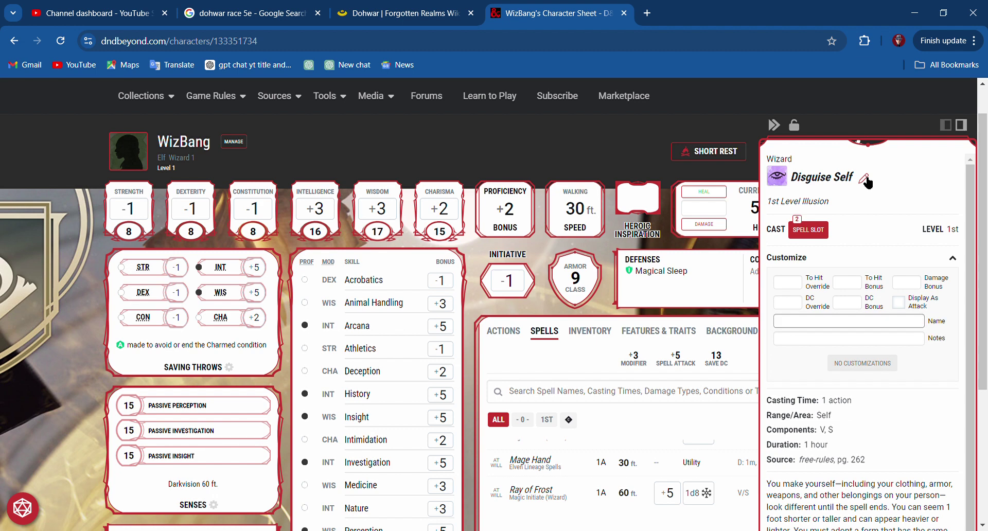
{"action": "left_click", "coordinate": [609, 314]}
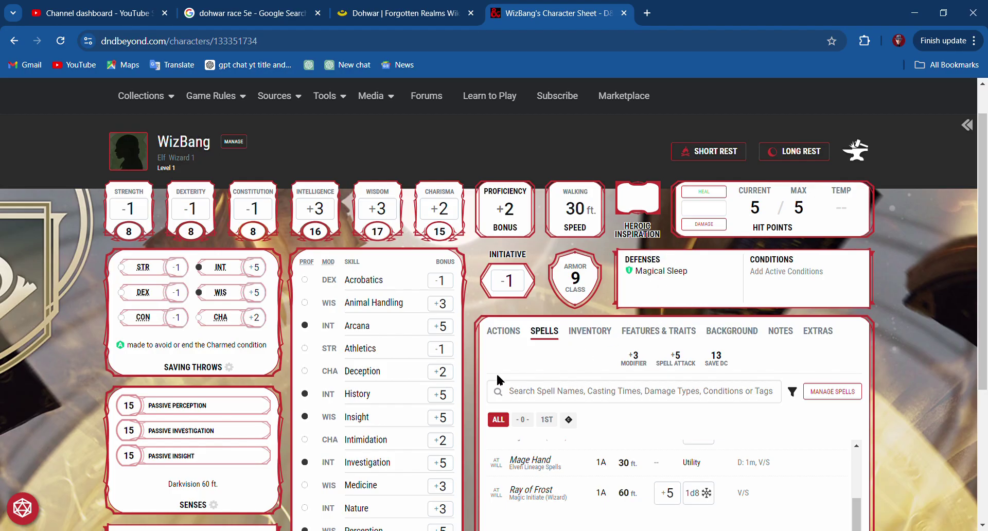
{"action": "scroll", "coordinate": [378, 411], "scroll_direction": "down", "scroll_amount": 4}
{"action": "scroll", "coordinate": [278, 443], "scroll_direction": "up", "scroll_amount": 5}
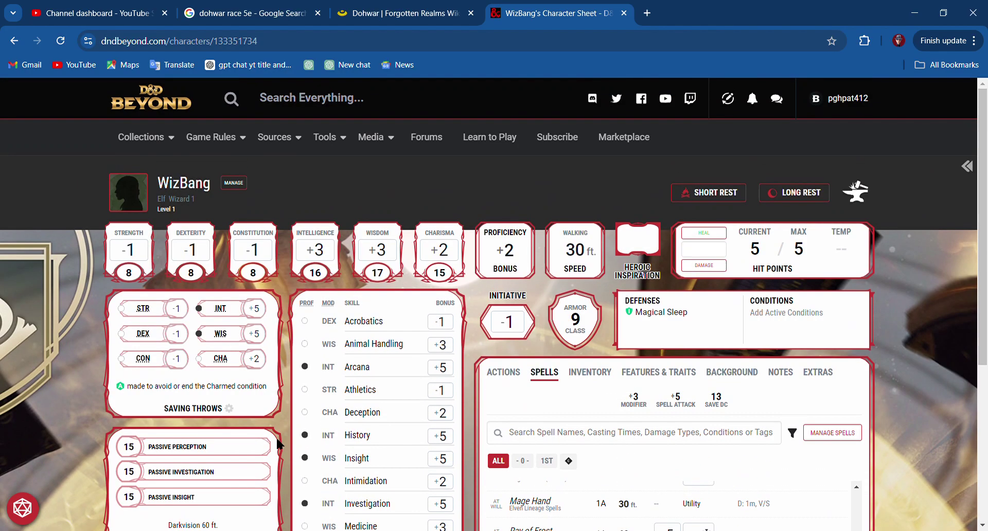
{"action": "scroll", "coordinate": [278, 444], "scroll_direction": "down", "scroll_amount": 5}
{"action": "scroll", "coordinate": [278, 443], "scroll_direction": "up", "scroll_amount": 5}
{"action": "scroll", "coordinate": [123, 237], "scroll_direction": "down", "scroll_amount": 5}
{"action": "scroll", "coordinate": [164, 232], "scroll_direction": "up", "scroll_amount": 5}
{"action": "scroll", "coordinate": [257, 250], "scroll_direction": "down", "scroll_amount": 4}
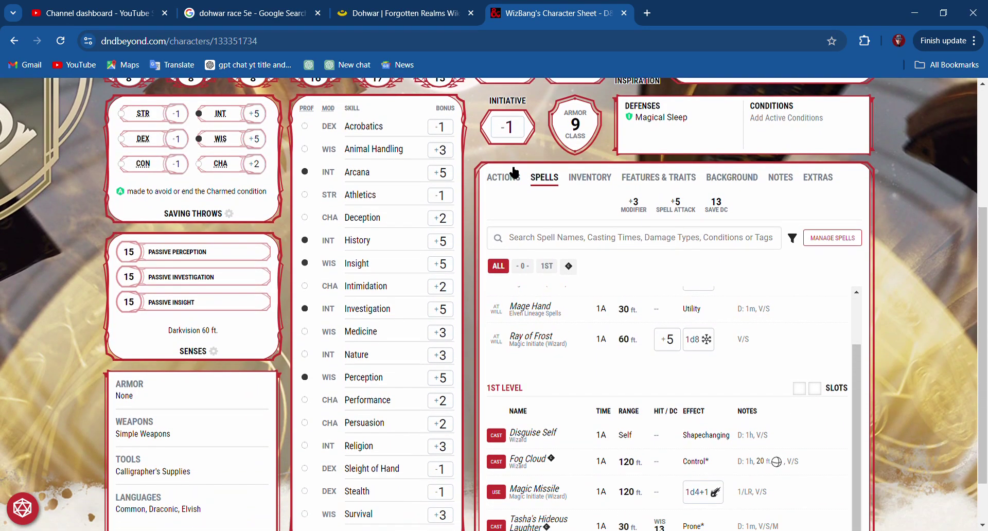
Read through the character's wizard class features, species traits and feats, including Magic Initiate (Wizard).
{"action": "left_click", "coordinate": [509, 164]}
{"action": "left_click", "coordinate": [654, 164]}
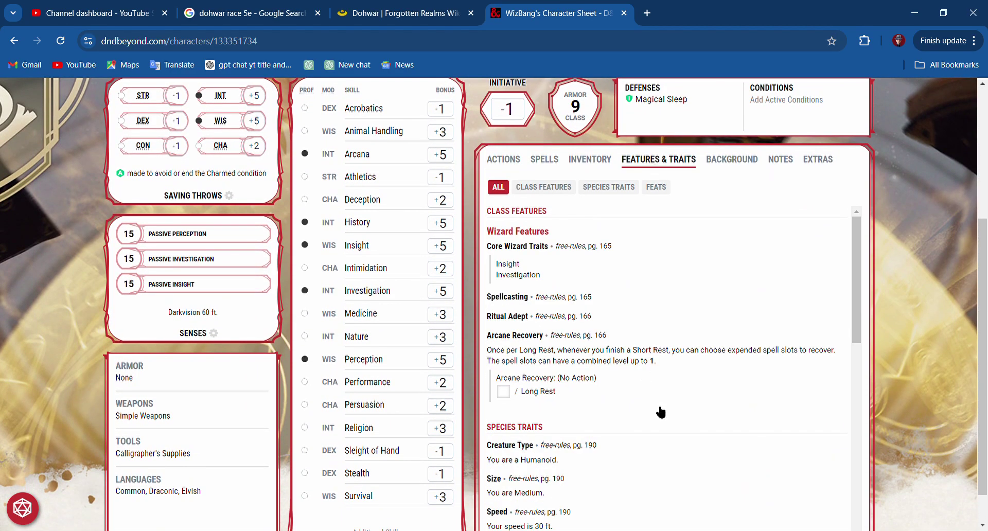
{"action": "scroll", "coordinate": [661, 415], "scroll_direction": "down", "scroll_amount": 4}
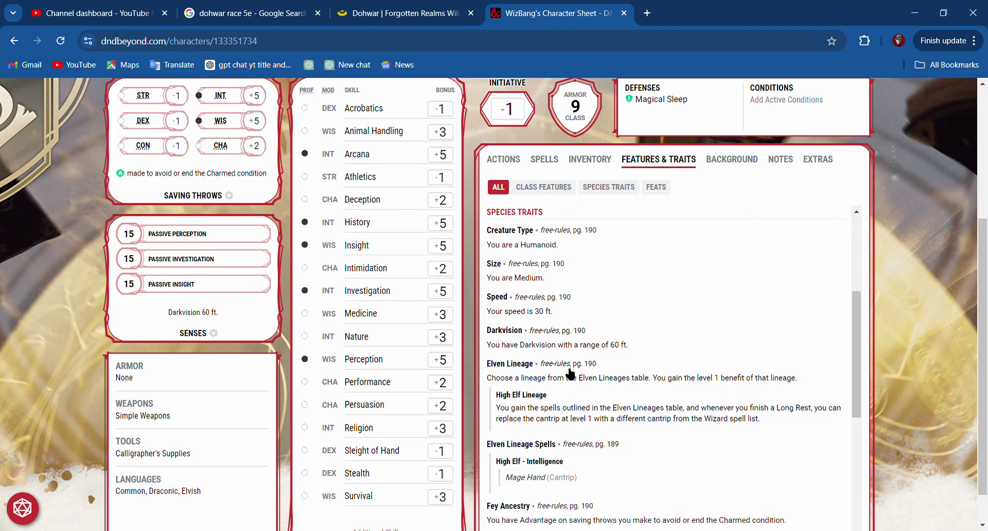
{"action": "scroll", "coordinate": [570, 372], "scroll_direction": "down", "scroll_amount": 4}
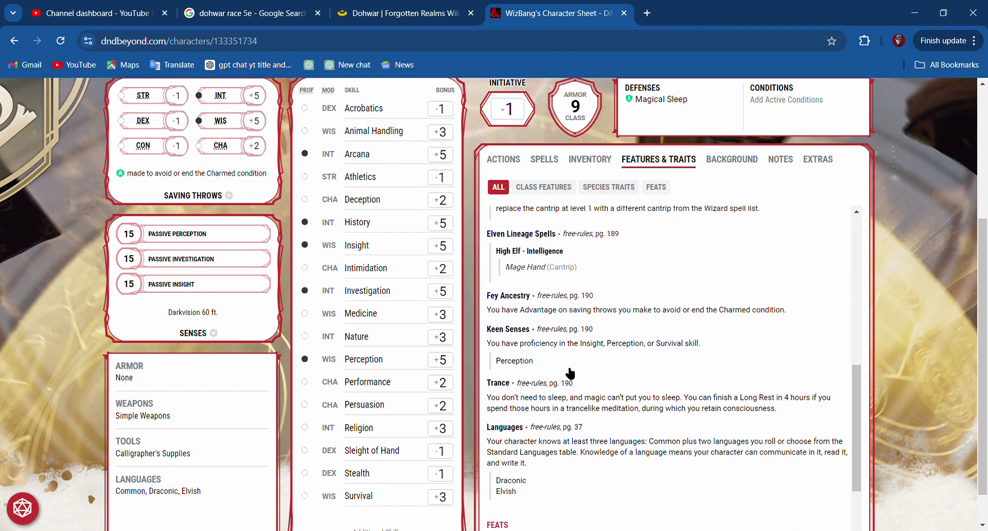
{"action": "scroll", "coordinate": [568, 372], "scroll_direction": "down", "scroll_amount": 3}
{"action": "scroll", "coordinate": [580, 379], "scroll_direction": "up", "scroll_amount": 8}
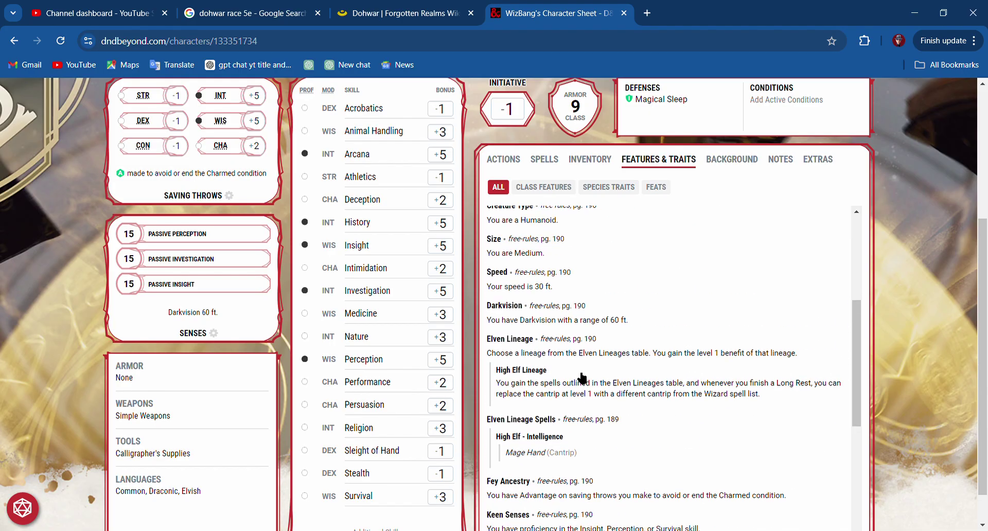
{"action": "scroll", "coordinate": [582, 380], "scroll_direction": "down", "scroll_amount": 8}
{"action": "scroll", "coordinate": [565, 396], "scroll_direction": "down", "scroll_amount": 1}
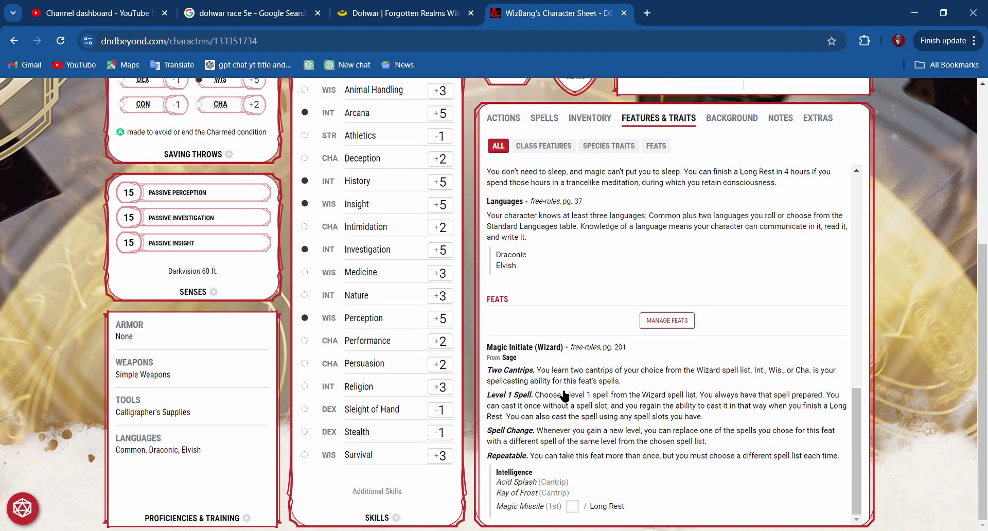
{"action": "scroll", "coordinate": [565, 396], "scroll_direction": "up", "scroll_amount": 5}
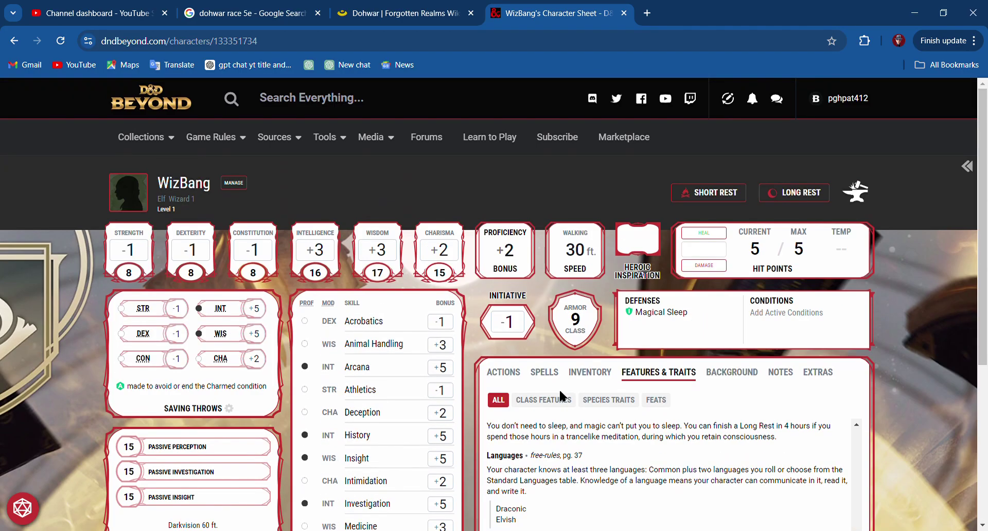
Look over the character's background and characteristics, notes and extras.
{"action": "left_click", "coordinate": [754, 379]}
{"action": "scroll", "coordinate": [633, 480], "scroll_direction": "down", "scroll_amount": 5}
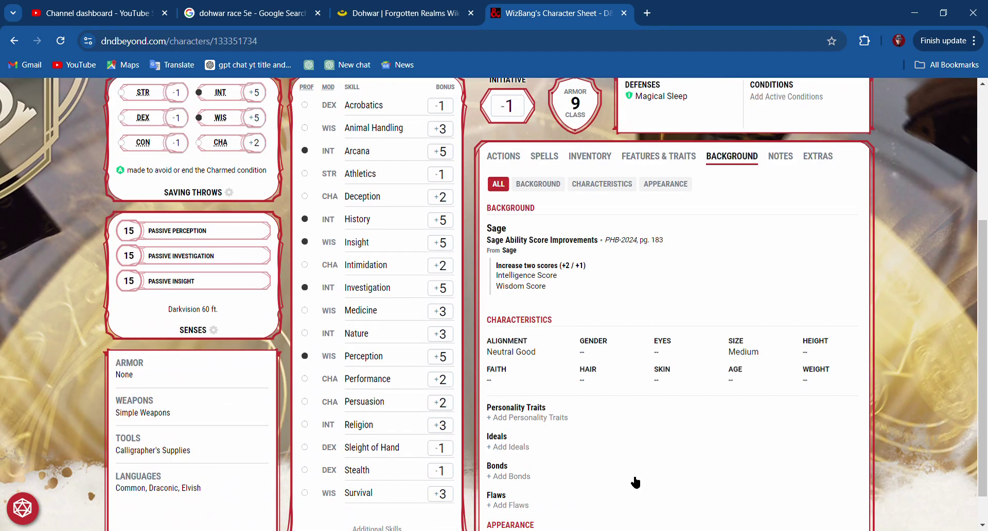
{"action": "scroll", "coordinate": [638, 472], "scroll_direction": "up", "scroll_amount": 5}
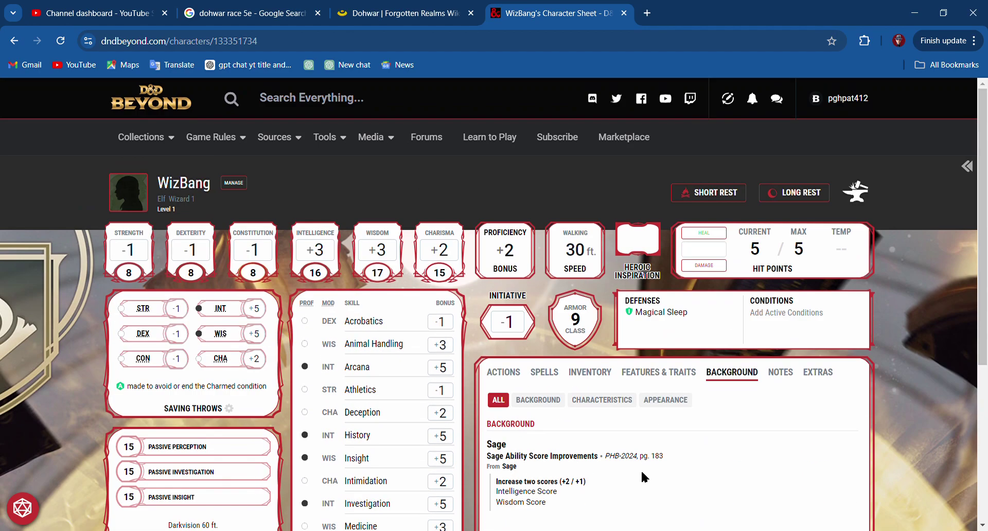
{"action": "left_click", "coordinate": [794, 378]}
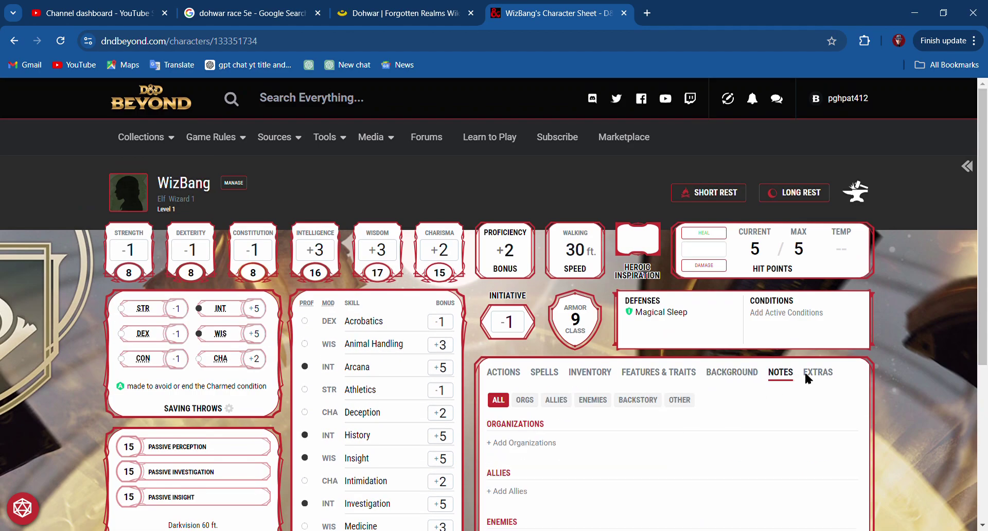
{"action": "left_click", "coordinate": [818, 375]}
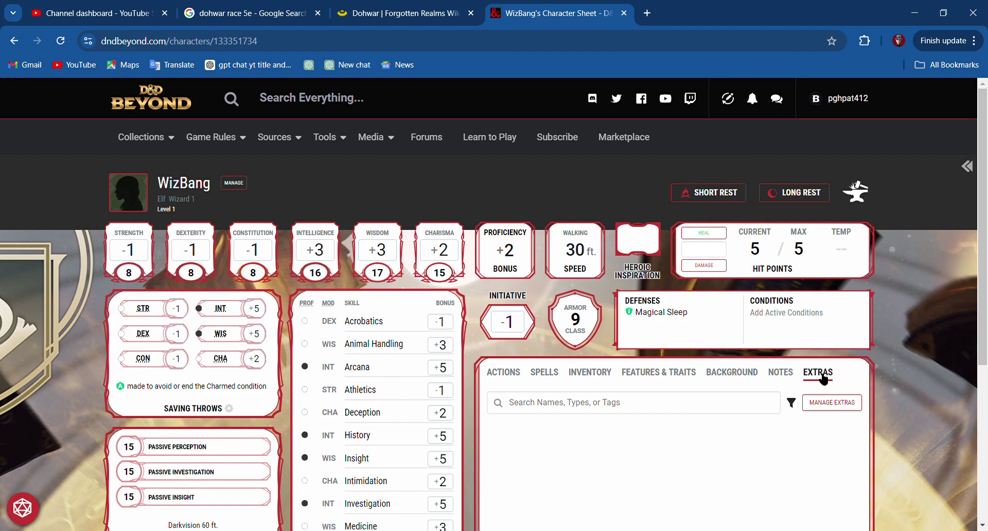
Check the character's inventory and review the available attacks and combat actions.
{"action": "left_click", "coordinate": [599, 373]}
{"action": "scroll", "coordinate": [518, 414], "scroll_direction": "down", "scroll_amount": 2}
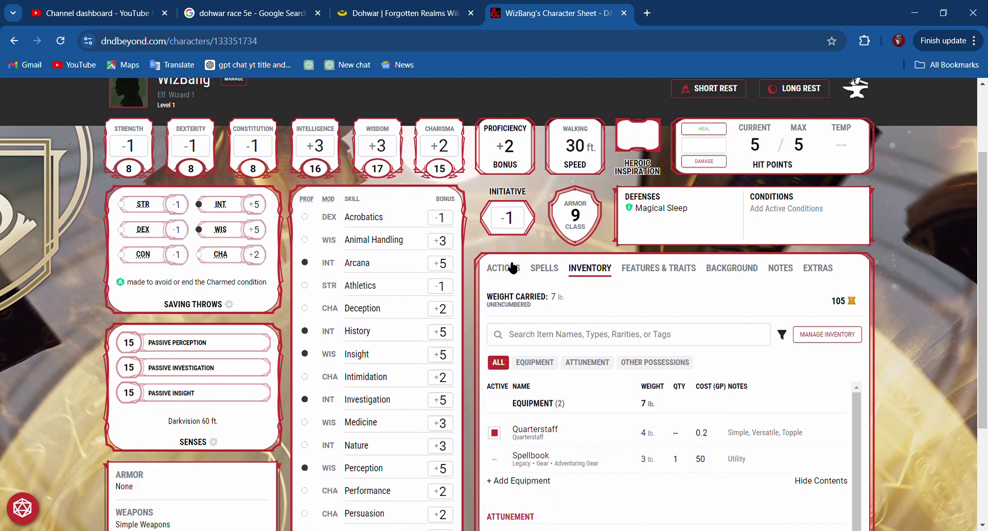
{"action": "left_click", "coordinate": [507, 267]}
{"action": "scroll", "coordinate": [339, 460], "scroll_direction": "up", "scroll_amount": 2}
{"action": "scroll", "coordinate": [339, 459], "scroll_direction": "down", "scroll_amount": 5}
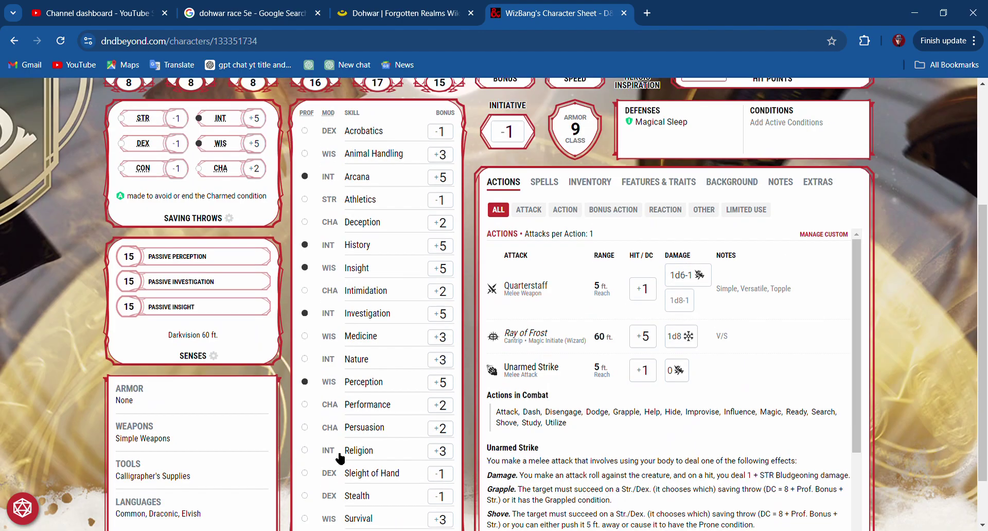
{"action": "scroll", "coordinate": [339, 460], "scroll_direction": "up", "scroll_amount": 5}
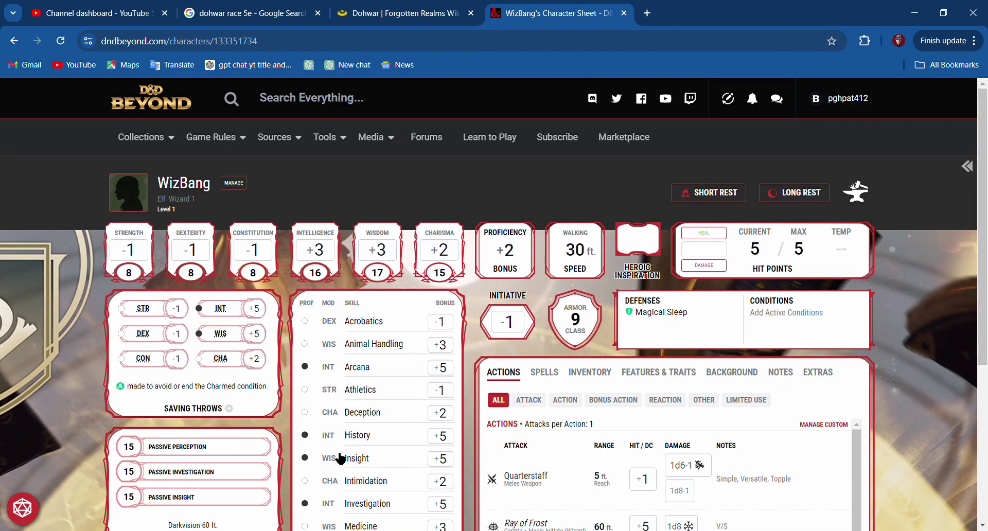